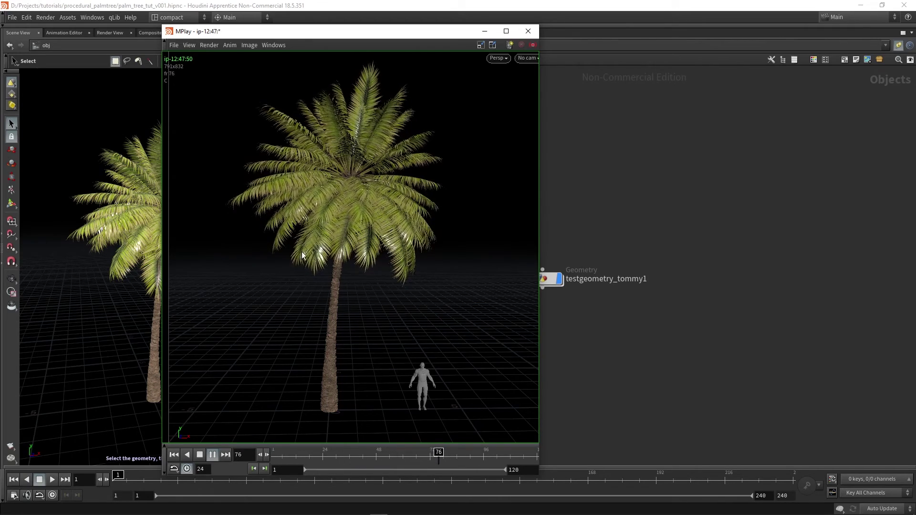
Minimize the render preview, then inside palm_tree_generator display the PALM_TREE null and show its parameters
{"action": "left_click", "coordinate": [485, 31]}
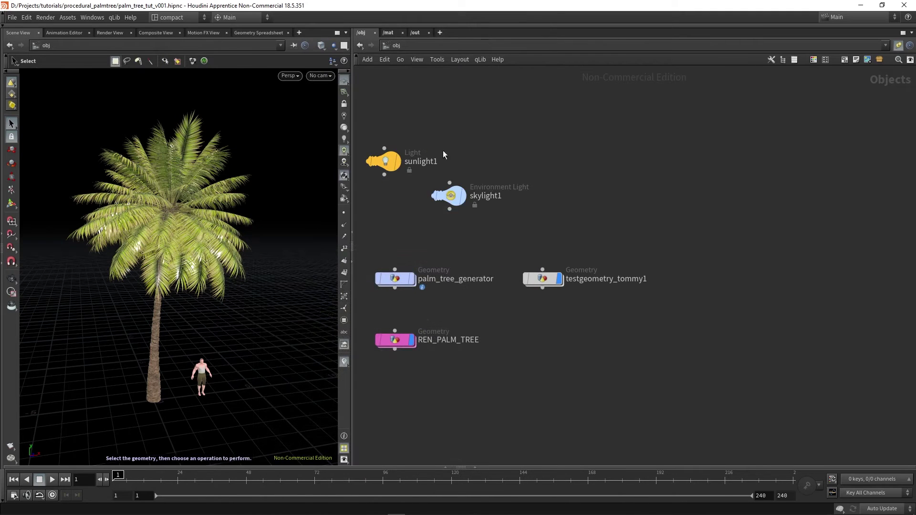
{"action": "double_click", "coordinate": [396, 281]}
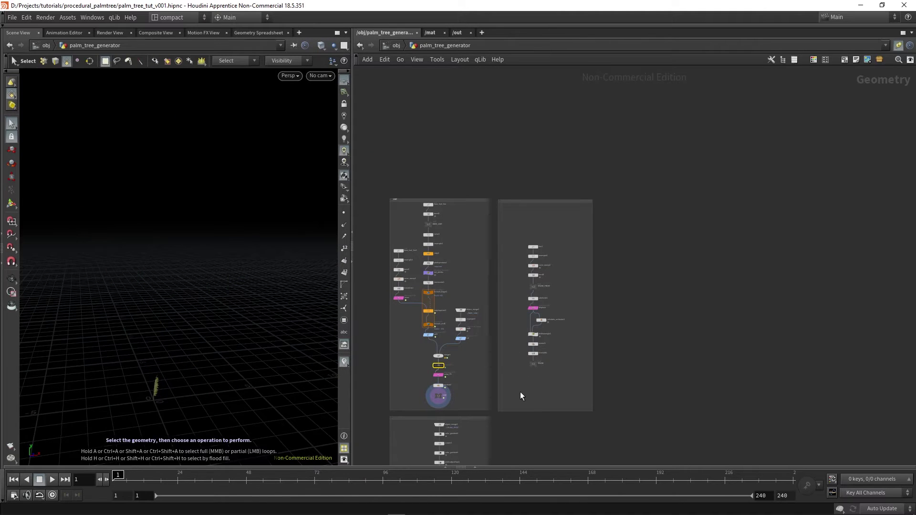
{"action": "middle_click_drag", "start_coordinate": [520, 391], "coordinate": [502, 175]}
{"action": "scroll", "coordinate": [535, 392], "scroll_direction": "up", "scroll_amount": 3}
{"action": "left_click", "coordinate": [493, 284]}
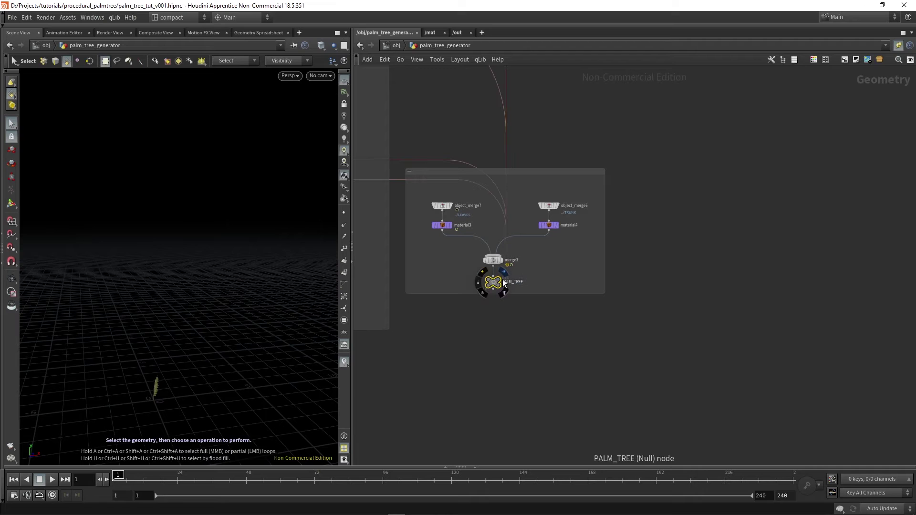
{"action": "left_click", "coordinate": [498, 280]}
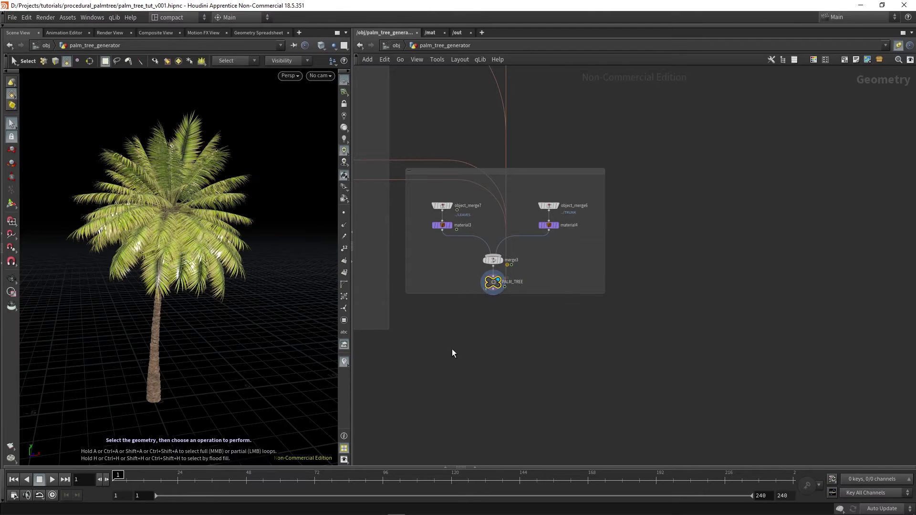
{"action": "key", "text": "p"}
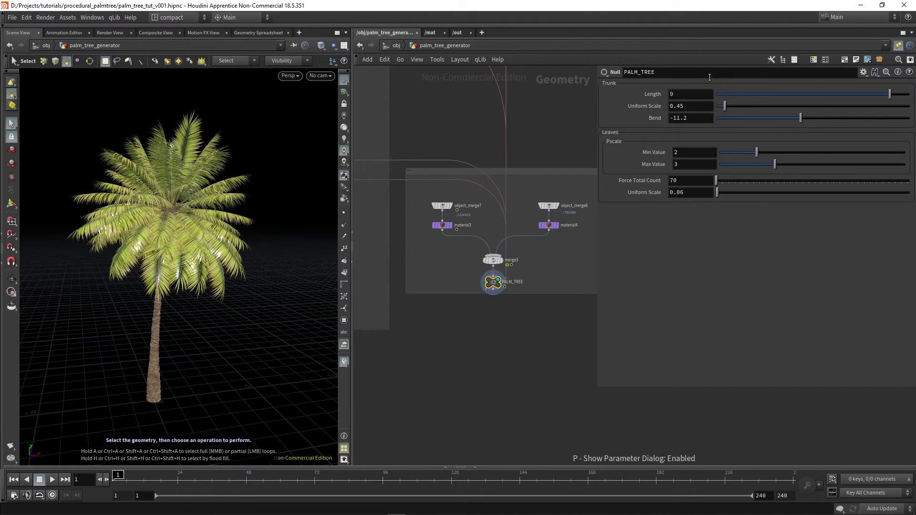
Test the PALM_TREE controls with a trunk Length of 5 and another setting of 20
{"action": "scroll", "coordinate": [166, 317], "scroll_direction": "up", "scroll_amount": 3, "text": "alt"}
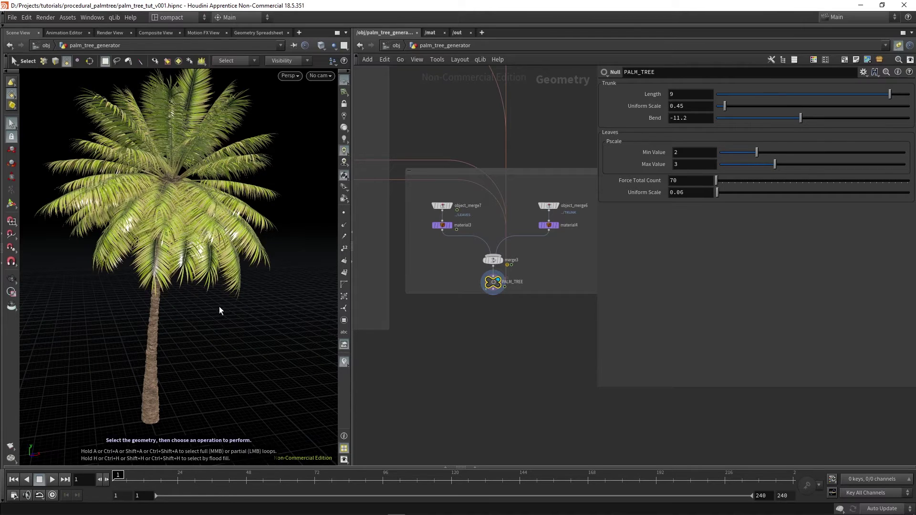
{"action": "scroll", "coordinate": [233, 301], "scroll_direction": "down", "scroll_amount": 1, "text": "alt"}
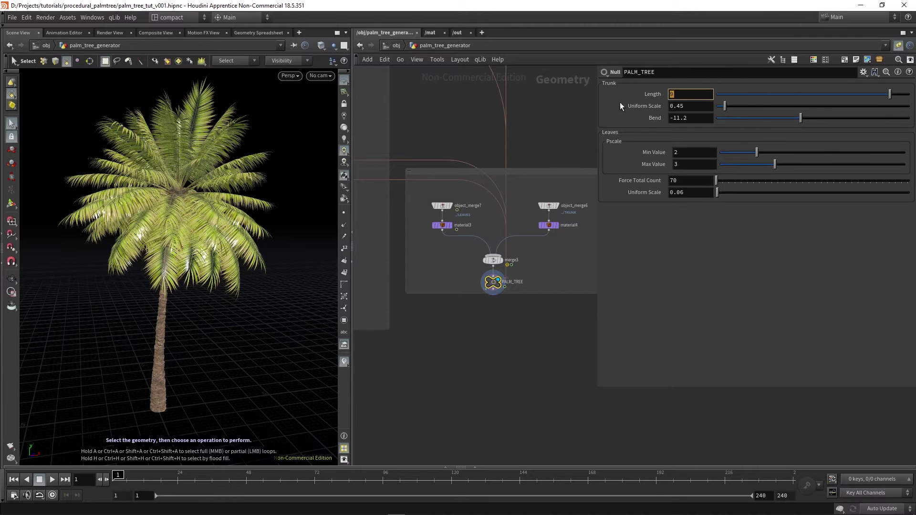
{"action": "type", "text": "5"}
{"action": "key", "text": "Return"}
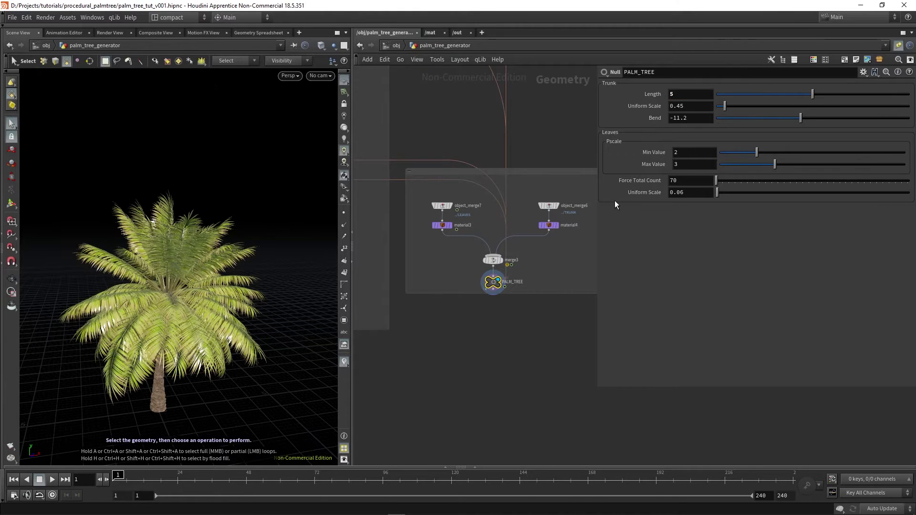
{"action": "type", "text": "20"}
{"action": "key", "text": "Return"}
{"action": "key", "text": "shift+Tab"}
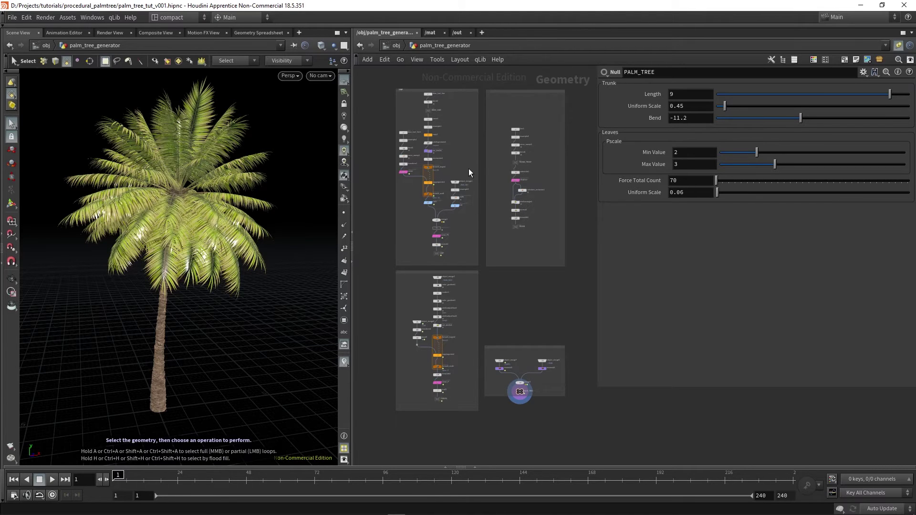
Open the set_attribs wrangle in the LEAF network and examine its VEX code
{"action": "scroll", "coordinate": [442, 189], "scroll_direction": "up", "scroll_amount": 5}
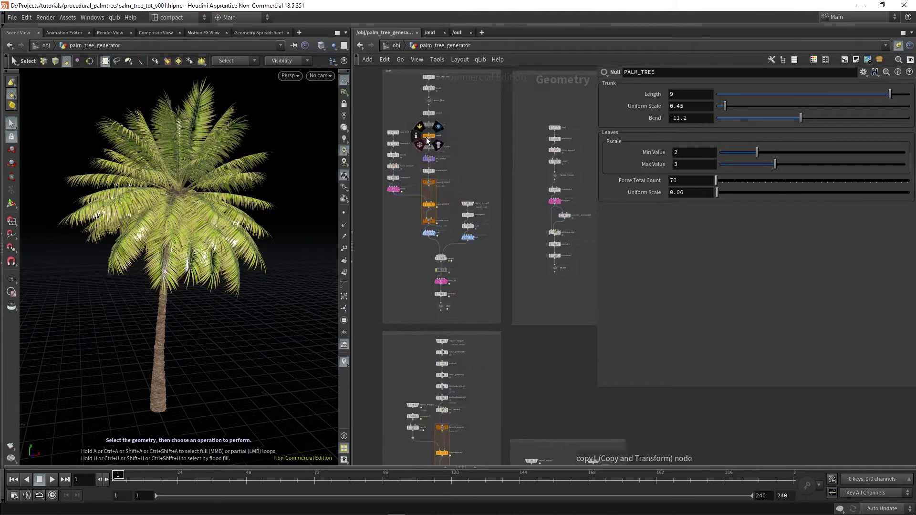
{"action": "left_click", "coordinate": [431, 167]}
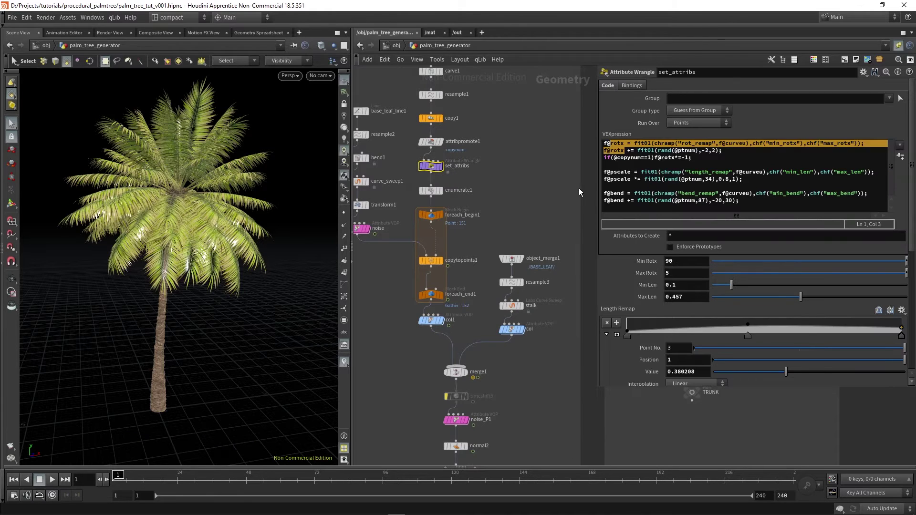
{"action": "left_click", "coordinate": [634, 164]}
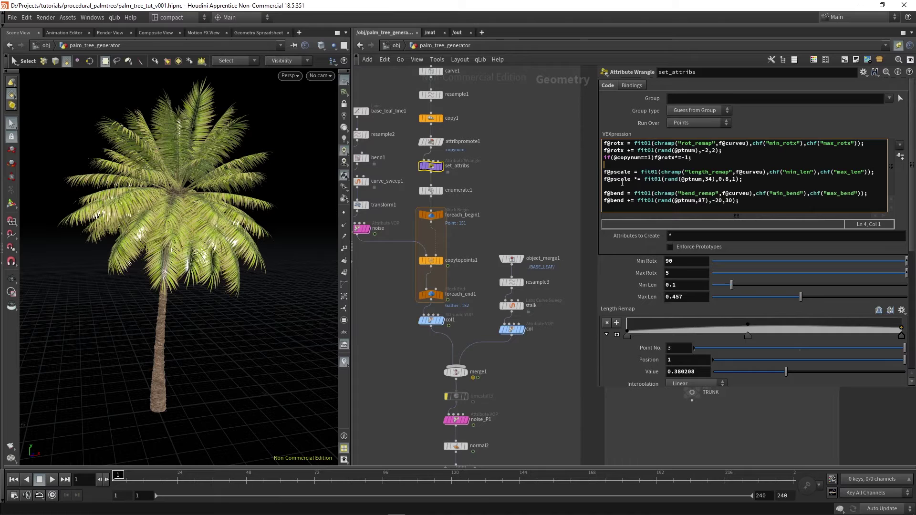
Inspect the transform1 node's Rotate parameter and display the foreach_end1 output in the viewport
{"action": "middle_click_drag", "start_coordinate": [478, 232], "coordinate": [503, 233]}
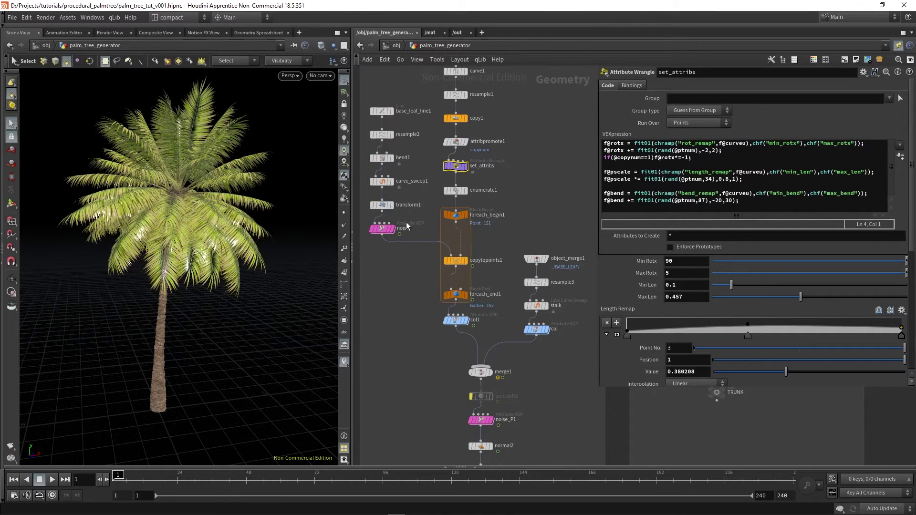
{"action": "left_click", "coordinate": [382, 206]}
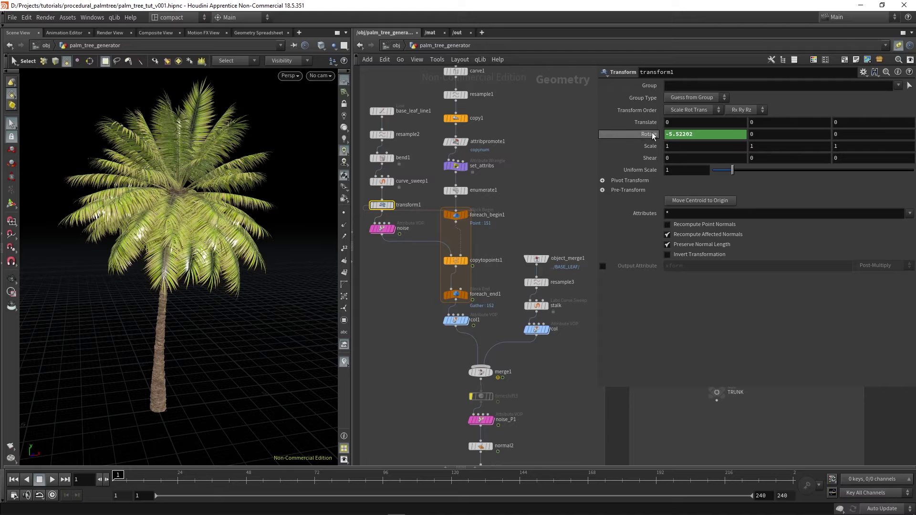
{"action": "left_click", "coordinate": [467, 296]}
{"action": "key", "text": "Escape"}
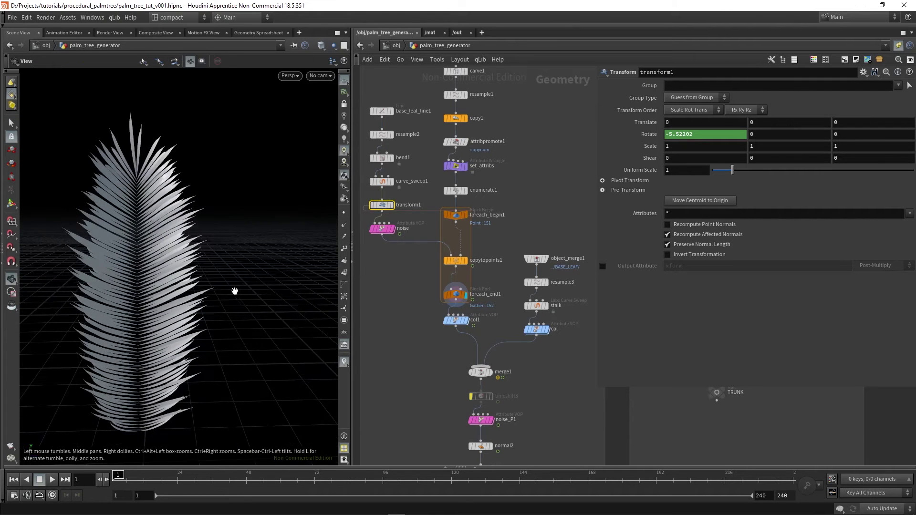
{"action": "key", "text": "s"}
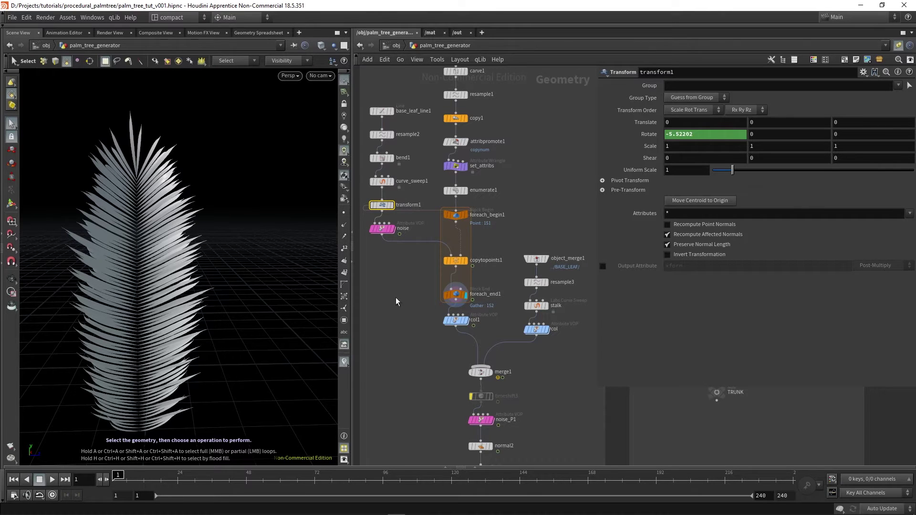
In set_attribs, move Rot Remap point 2 to position 0.986, value 0.323, and Length Remap point 2 to position 0.424, value 0.567
{"action": "left_click", "coordinate": [452, 167]}
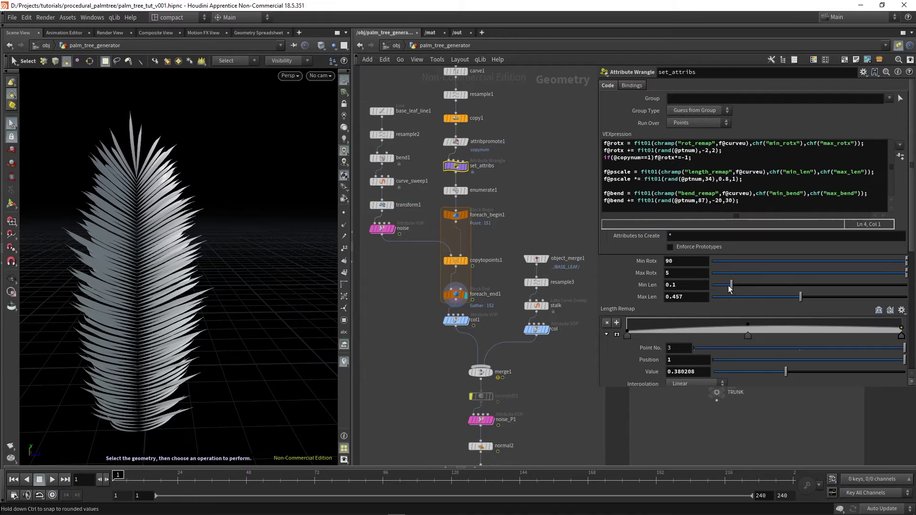
{"action": "scroll", "coordinate": [660, 301], "scroll_direction": "down", "scroll_amount": 3}
{"action": "scroll", "coordinate": [660, 302], "scroll_direction": "down", "scroll_amount": 4}
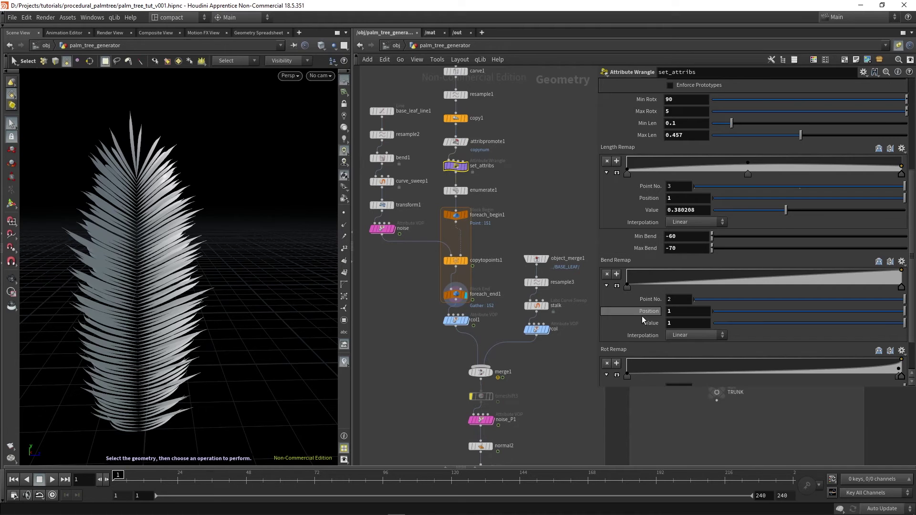
{"action": "scroll", "coordinate": [676, 337], "scroll_direction": "down", "scroll_amount": 2}
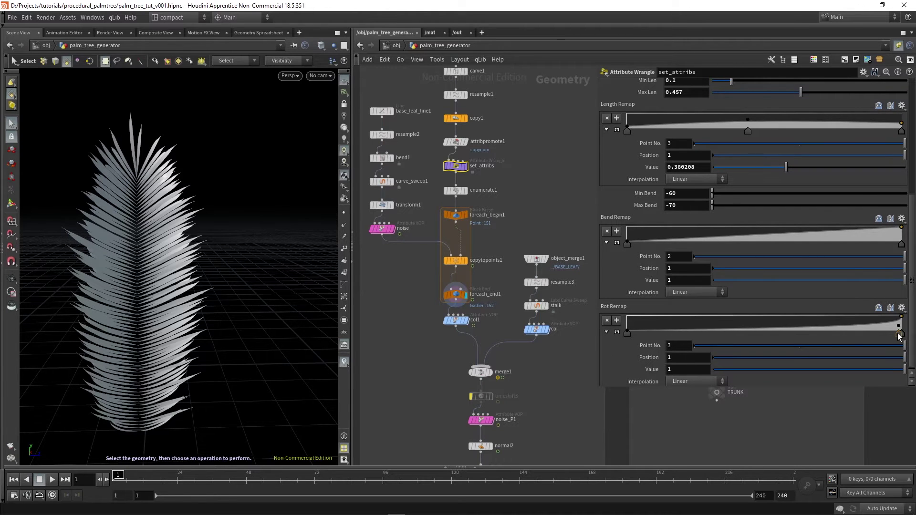
{"action": "mouse_move", "coordinate": [897, 334]}
{"action": "left_mouse_down"}
{"action": "mouse_move", "coordinate": [829, 337]}
{"action": "mouse_move", "coordinate": [897, 327]}
{"action": "left_mouse_up"}
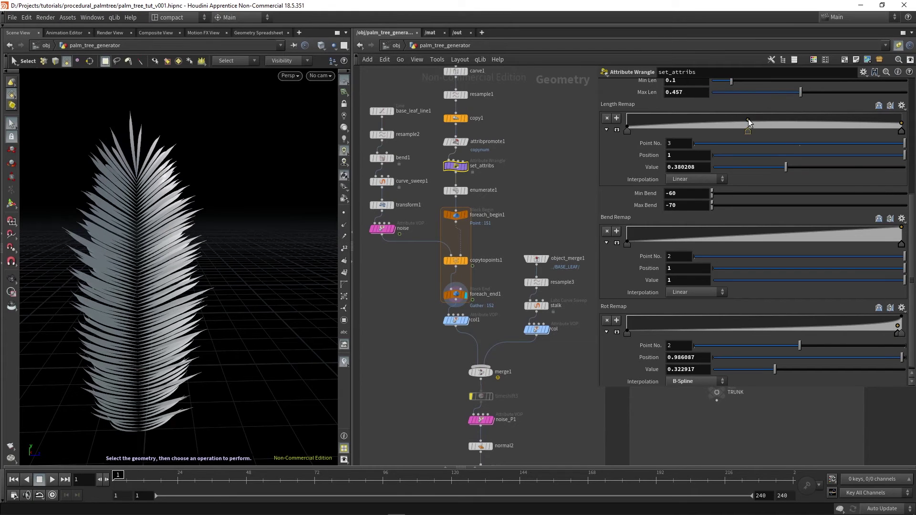
{"action": "mouse_move", "coordinate": [747, 120]}
{"action": "left_mouse_down"}
{"action": "mouse_move", "coordinate": [728, 117]}
{"action": "mouse_move", "coordinate": [743, 120]}
{"action": "left_mouse_up"}
Display the LEAF null at the end of the leaf network and view the complete leaf
{"action": "scroll", "coordinate": [538, 229], "scroll_direction": "down", "scroll_amount": 2}
{"action": "middle_click_drag", "start_coordinate": [525, 221], "coordinate": [511, 184]}
{"action": "scroll", "coordinate": [480, 359], "scroll_direction": "up", "scroll_amount": 2}
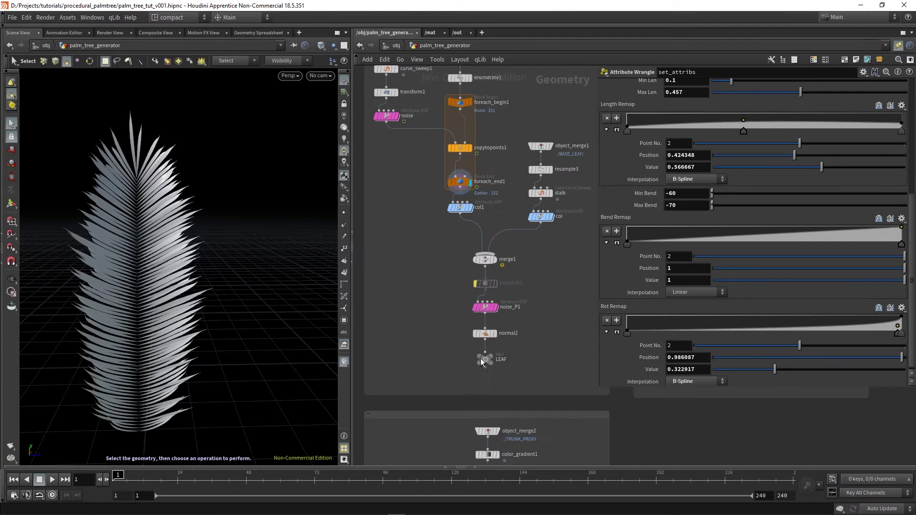
{"action": "left_click", "coordinate": [491, 356]}
{"action": "left_click_drag", "start_coordinate": [153, 374], "coordinate": [187, 281]}
{"action": "key", "text": "s"}
{"action": "scroll", "coordinate": [481, 185], "scroll_direction": "down", "scroll_amount": 2}
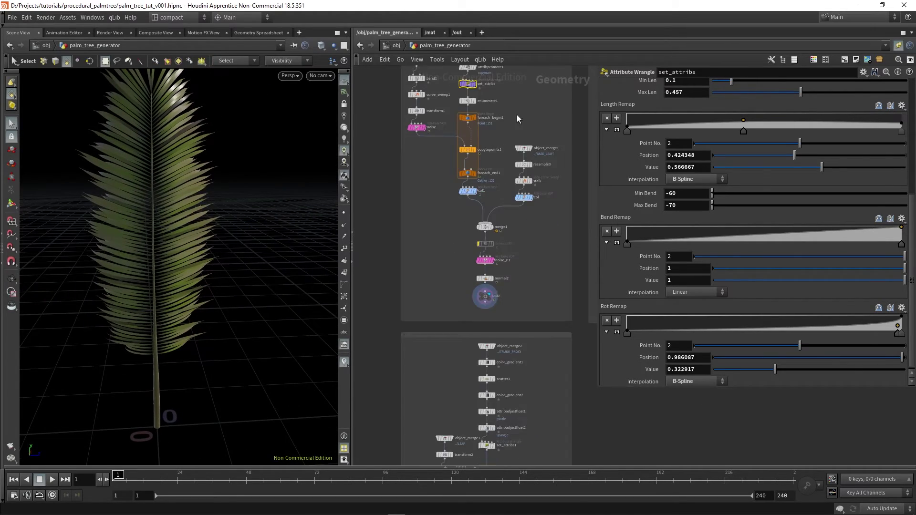
Open the parameters of the base_leaf_line node and display its line in the viewport
{"action": "middle_click_drag", "start_coordinate": [517, 114], "coordinate": [498, 184]}
{"action": "scroll", "coordinate": [519, 204], "scroll_direction": "up", "scroll_amount": 3}
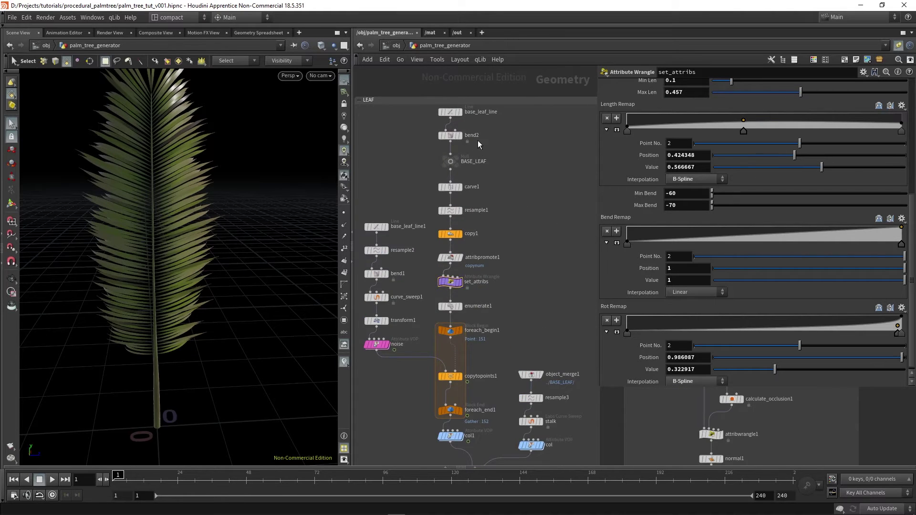
{"action": "scroll", "coordinate": [471, 129], "scroll_direction": "up", "scroll_amount": 2}
{"action": "left_click", "coordinate": [441, 106]}
{"action": "left_click", "coordinate": [454, 105]}
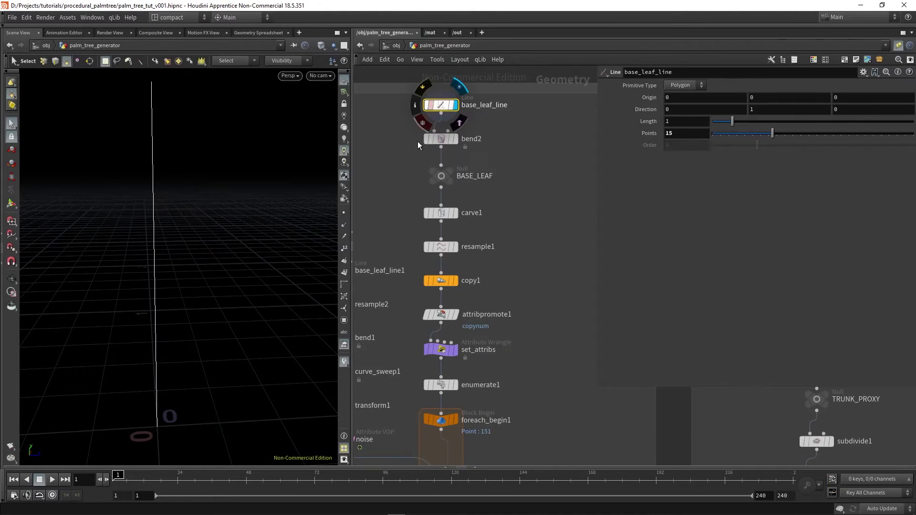
Open the parameters of the stalk Labs Curve Sweep node and display its geometry
{"action": "scroll", "coordinate": [507, 219], "scroll_direction": "down", "scroll_amount": 4}
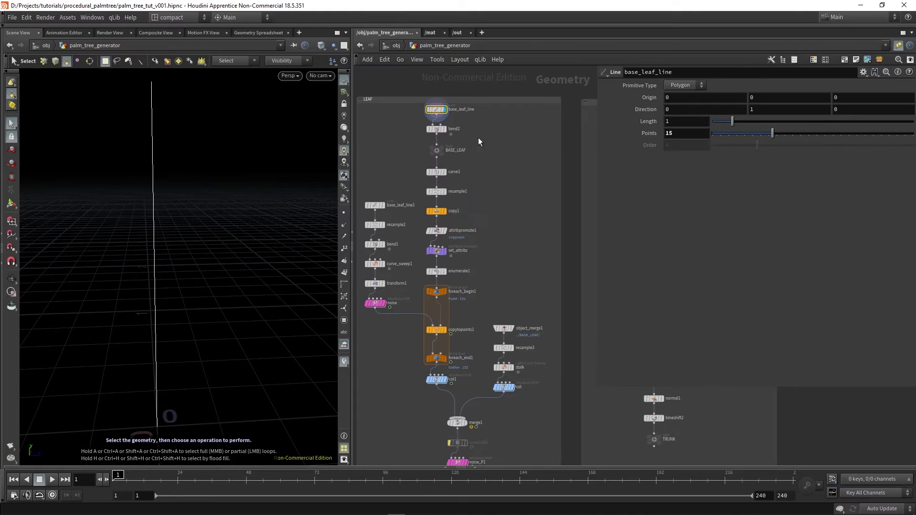
{"action": "scroll", "coordinate": [513, 356], "scroll_direction": "up", "scroll_amount": 1}
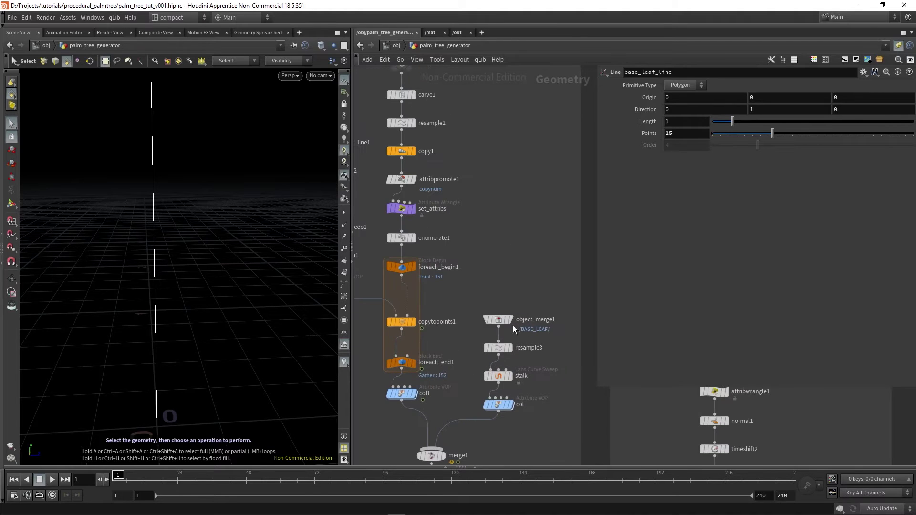
{"action": "scroll", "coordinate": [503, 377], "scroll_direction": "up", "scroll_amount": 3}
{"action": "left_click", "coordinate": [499, 371]}
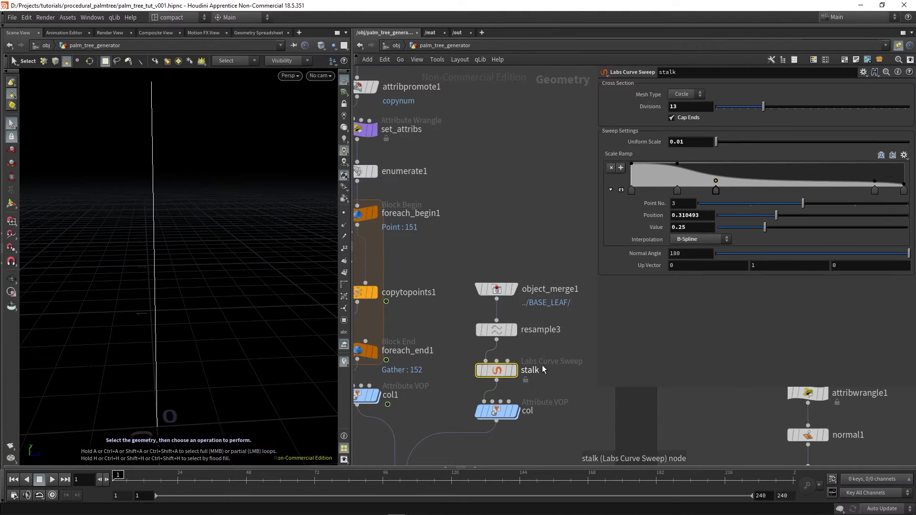
{"action": "left_click", "coordinate": [513, 371]}
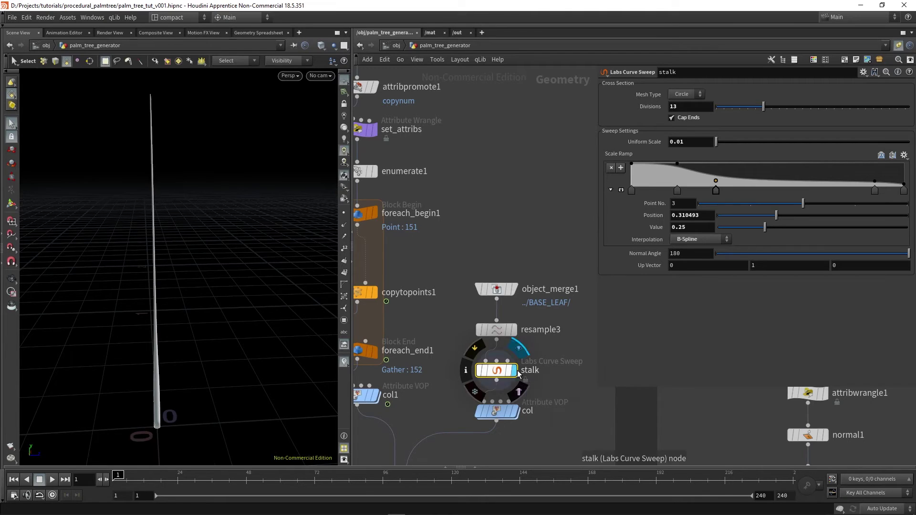
View the swept stalk from another angle and expand the collapsed shelf tools
{"action": "key", "text": "Escape"}
{"action": "left_click_drag", "start_coordinate": [178, 317], "coordinate": [203, 329]}
{"action": "key", "text": "s"}
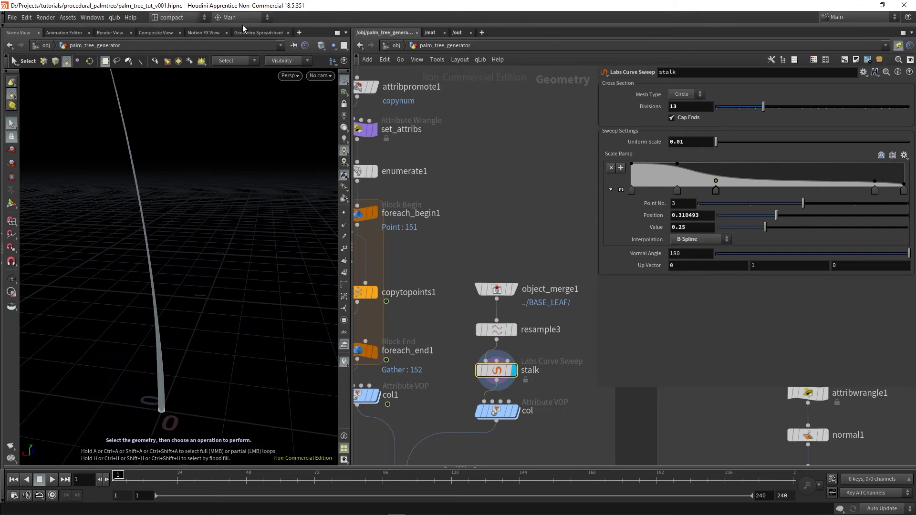
{"action": "left_click", "coordinate": [296, 26]}
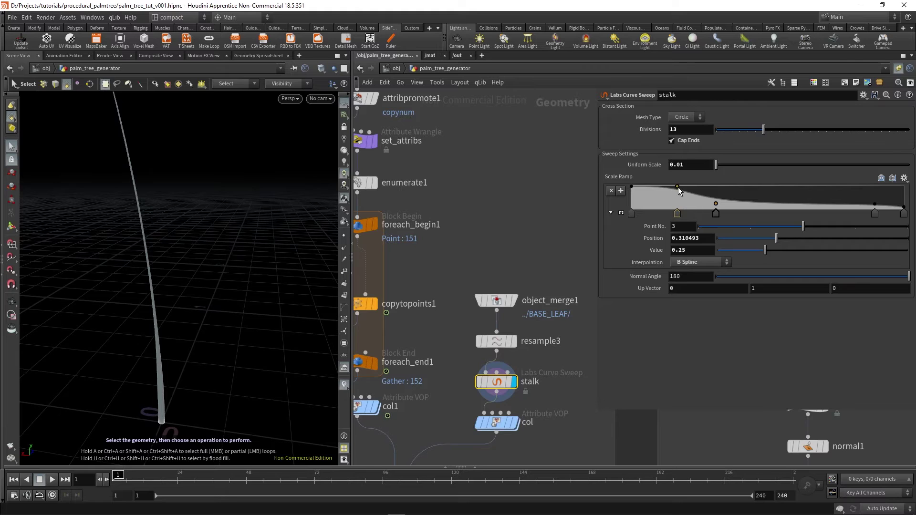
Try lowering the stalk's second Scale Ramp point to a value of 0.75 at position 0.159
{"action": "mouse_move", "coordinate": [677, 187]}
{"action": "left_mouse_down"}
{"action": "mouse_move", "coordinate": [675, 204]}
{"action": "mouse_move", "coordinate": [675, 193]}
{"action": "left_mouse_up"}
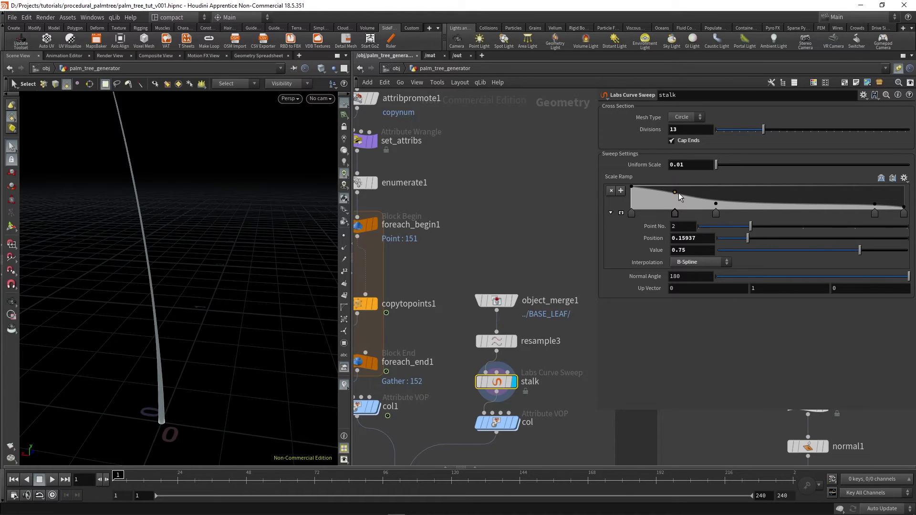
{"action": "key", "text": "ctrl+z"}
Step the display down the leaf chain from base_leaf_line through carve1 to resample1
{"action": "scroll", "coordinate": [500, 240], "scroll_direction": "down", "scroll_amount": 2}
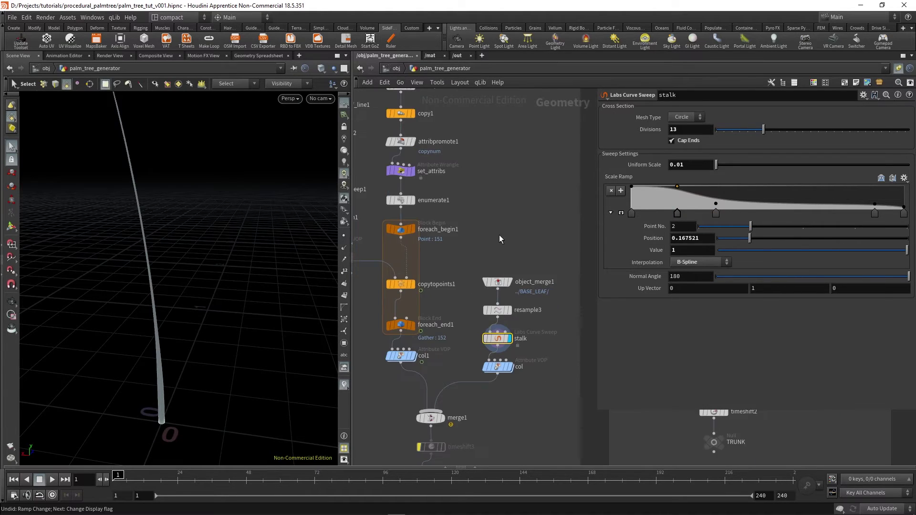
{"action": "middle_click_drag", "start_coordinate": [499, 229], "coordinate": [546, 419]}
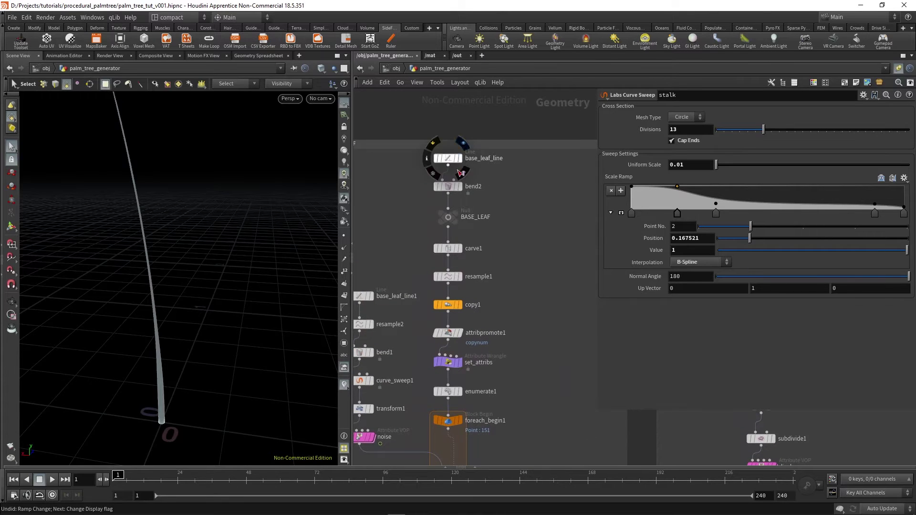
{"action": "middle_click_drag", "start_coordinate": [395, 263], "coordinate": [416, 243]}
{"action": "left_click", "coordinate": [481, 139]}
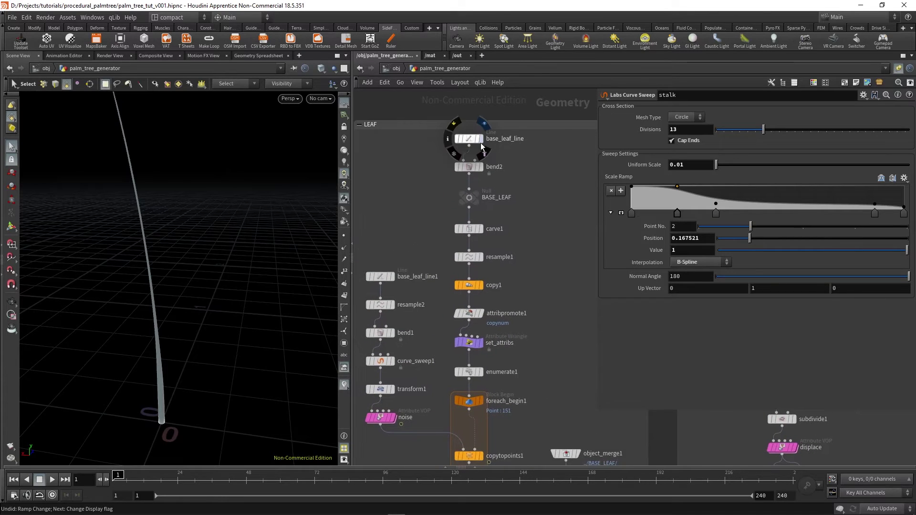
{"action": "left_click", "coordinate": [481, 228]}
{"action": "left_click", "coordinate": [481, 256]}
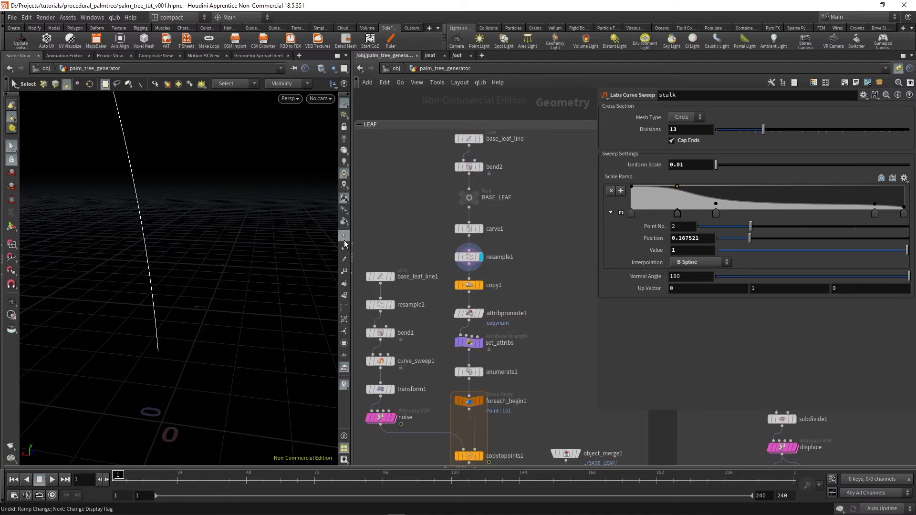
View the resampled leaf curve's points from another angle and open the parameters of the resample1 node
{"action": "key", "text": "Escape"}
{"action": "left_click_drag", "start_coordinate": [171, 219], "coordinate": [138, 224], "text": "alt"}
{"action": "middle_click_drag", "start_coordinate": [168, 212], "coordinate": [176, 263], "text": "alt"}
{"action": "left_click_drag", "start_coordinate": [176, 263], "coordinate": [230, 266], "text": "alt"}
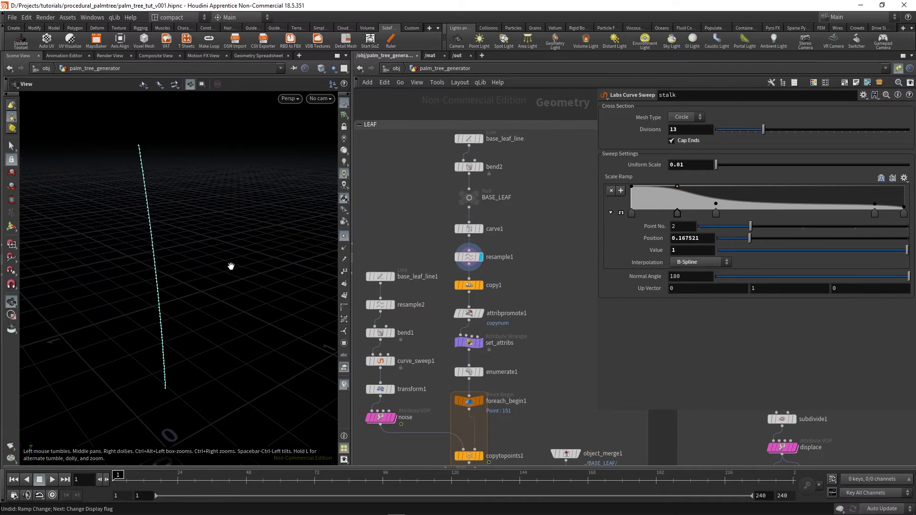
{"action": "scroll", "coordinate": [478, 259], "scroll_direction": "up", "scroll_amount": 2}
{"action": "left_click", "coordinate": [478, 260]}
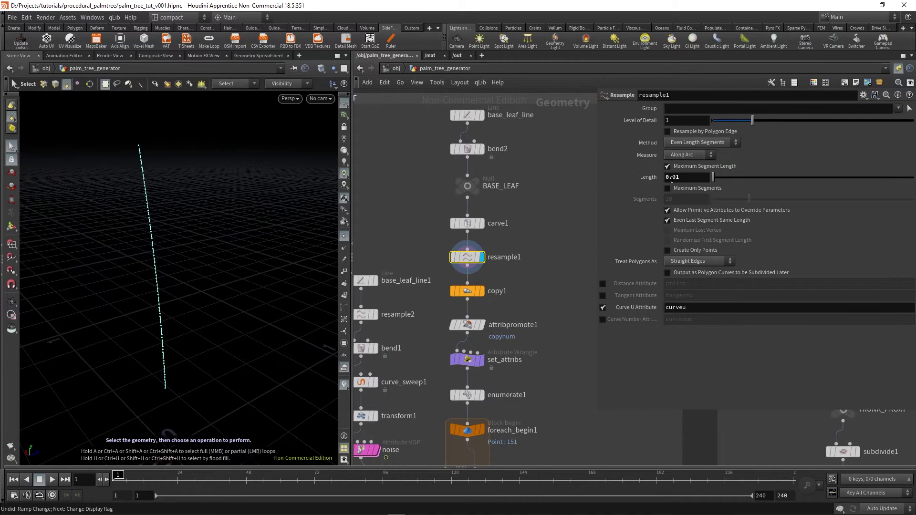
Display the leaflet geometry from foreach_end1 and hide the point markers in the viewport
{"action": "middle_click_drag", "start_coordinate": [535, 335], "coordinate": [521, 228]}
{"action": "left_click", "coordinate": [463, 402]}
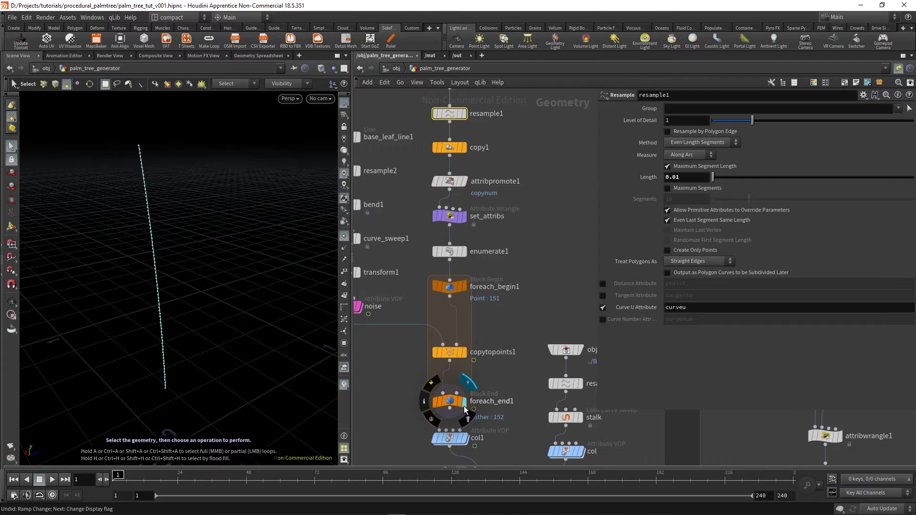
{"action": "left_click", "coordinate": [343, 236]}
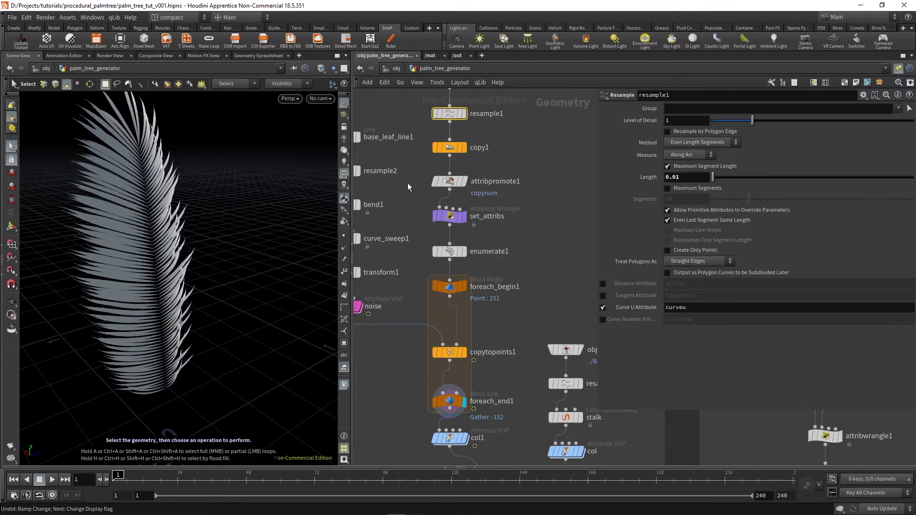
Try resample1 segment lengths of 0.02 and 0.005, and restore the length to 0.01
{"action": "left_click", "coordinate": [683, 178]}
{"action": "key", "text": "BackSpace"}
{"action": "type", "text": "2"}
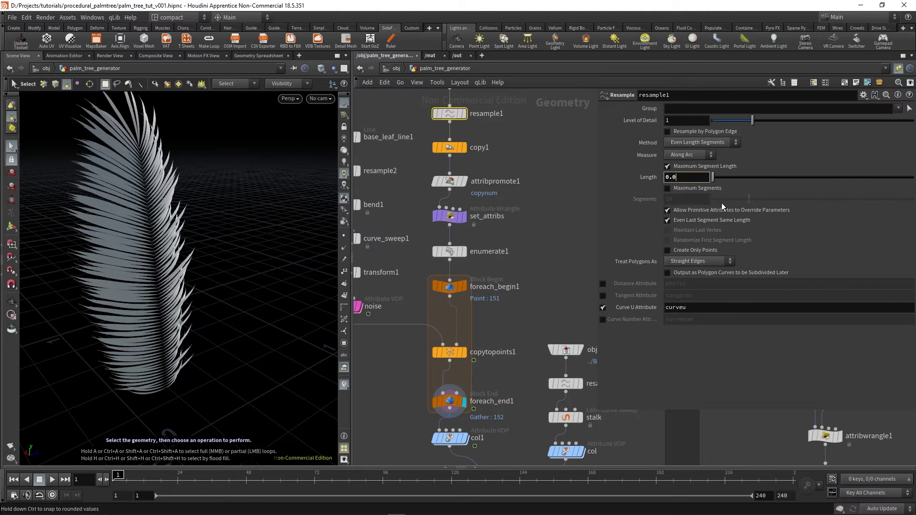
{"action": "key", "text": "Return"}
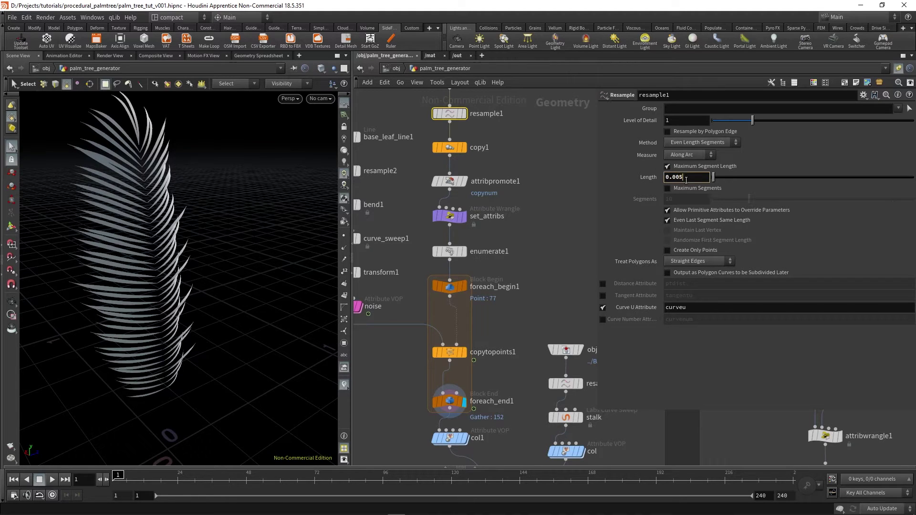
{"action": "key", "text": "Return"}
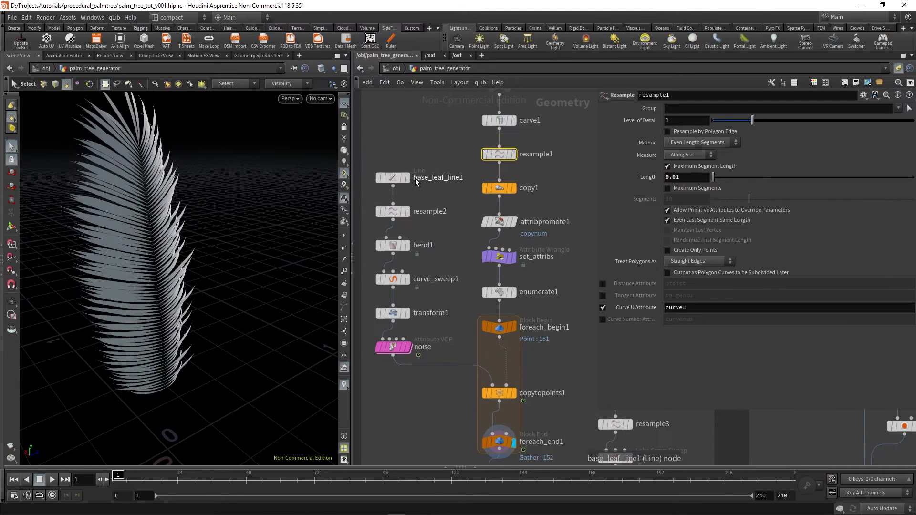
Display base_leaf_line1 and curve_sweep1 in turn, open the sweep's parameters, and view the single leaflet from another angle
{"action": "left_click", "coordinate": [407, 178]}
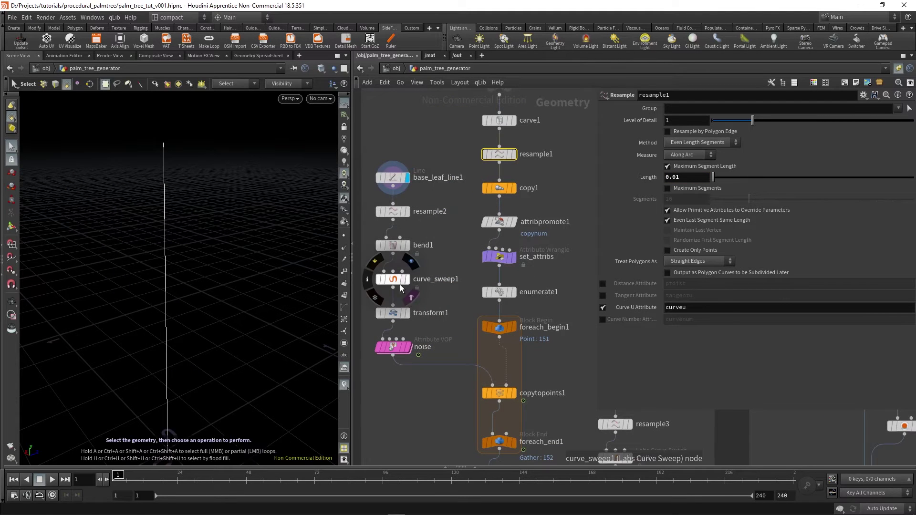
{"action": "left_click", "coordinate": [407, 280]}
{"action": "left_click", "coordinate": [407, 280]}
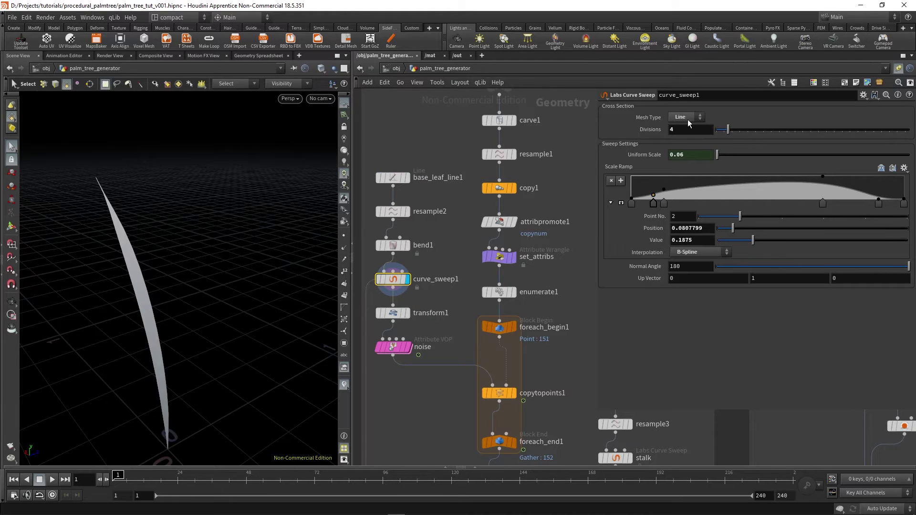
{"action": "key", "text": "Escape"}
{"action": "left_click_drag", "start_coordinate": [194, 313], "coordinate": [155, 278]}
{"action": "key", "text": "s"}
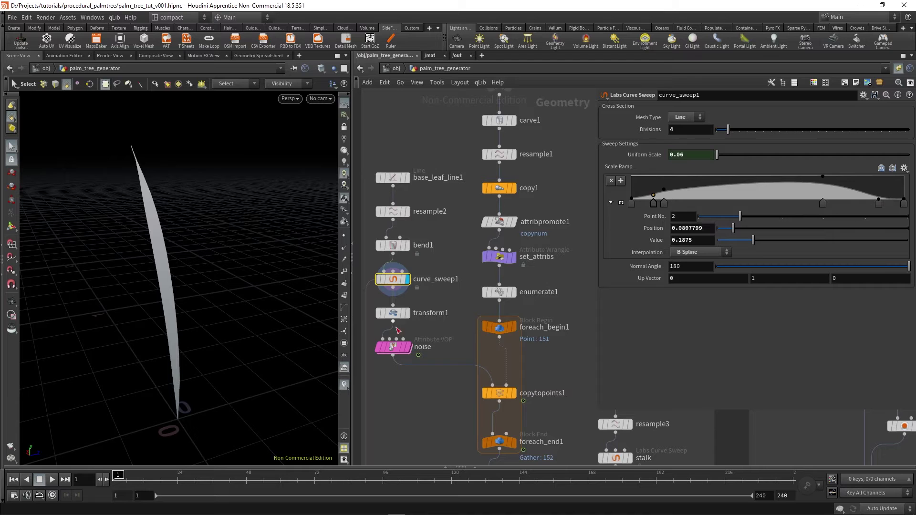
Display transform1 in the leaflet chain and open its parameters to examine the Rotate values
{"action": "middle_click_drag", "start_coordinate": [416, 329], "coordinate": [413, 290]}
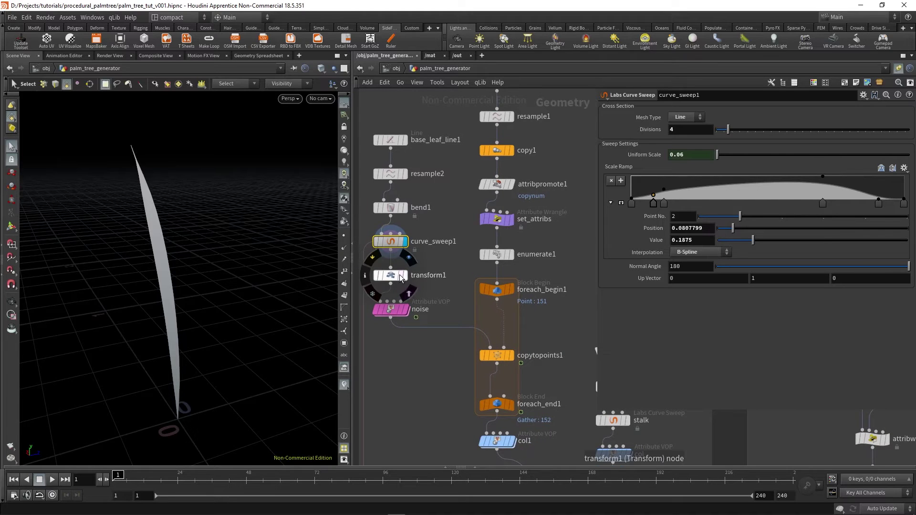
{"action": "left_click", "coordinate": [404, 275]}
{"action": "left_click", "coordinate": [388, 277]}
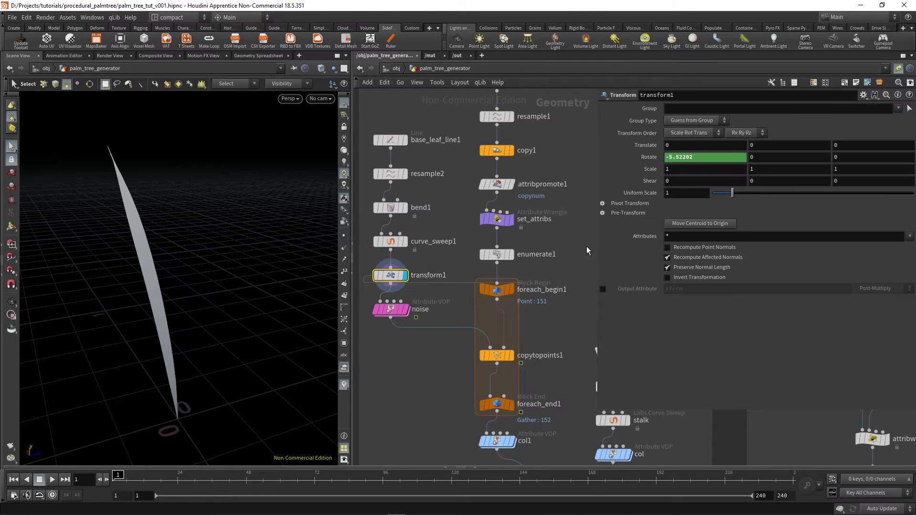
{"action": "mouse_move", "coordinate": [487, 293]}
{"action": "left_click_drag", "start_coordinate": [143, 306], "coordinate": [153, 306], "text": "alt"}
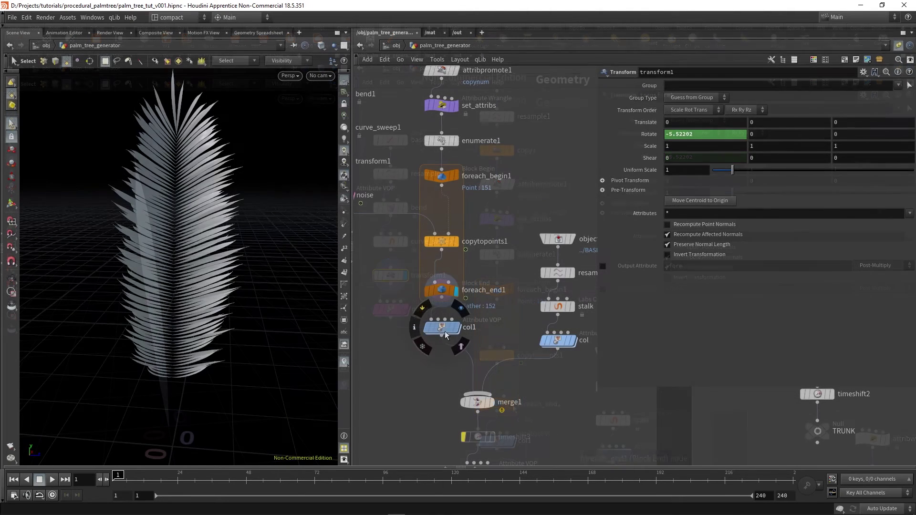
Open and display the col1 Attribute VOP, and examine its ramp and curveu color ramps
{"action": "left_click", "coordinate": [442, 331]}
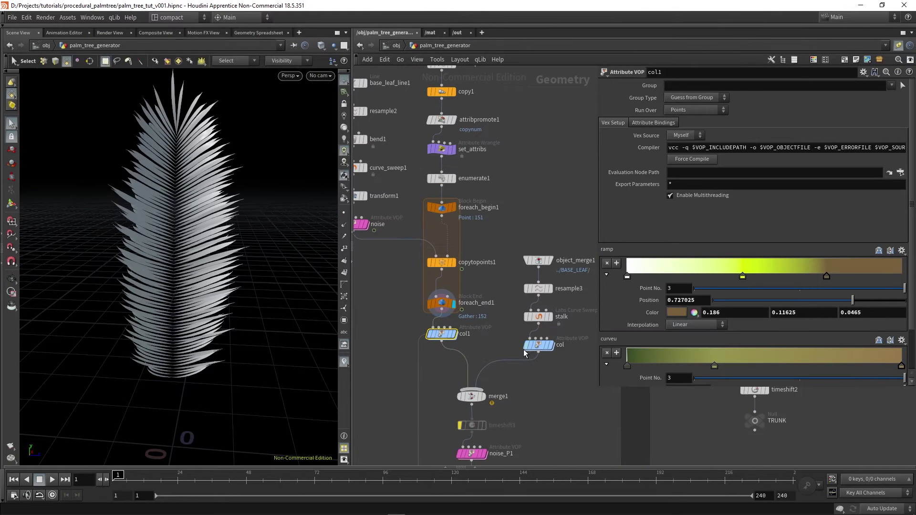
{"action": "scroll", "coordinate": [463, 339], "scroll_direction": "up", "scroll_amount": 2}
{"action": "left_click", "coordinate": [454, 309]}
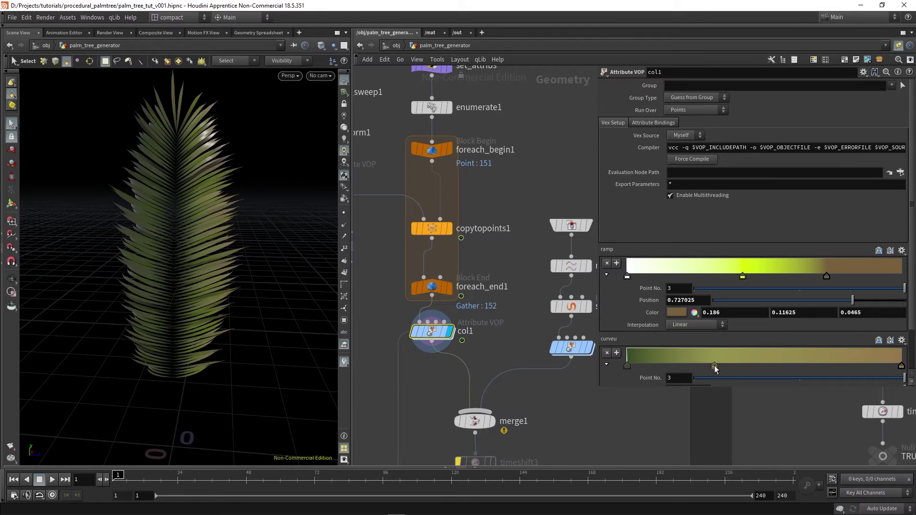
{"action": "scroll", "coordinate": [709, 323], "scroll_direction": "down", "scroll_amount": 3}
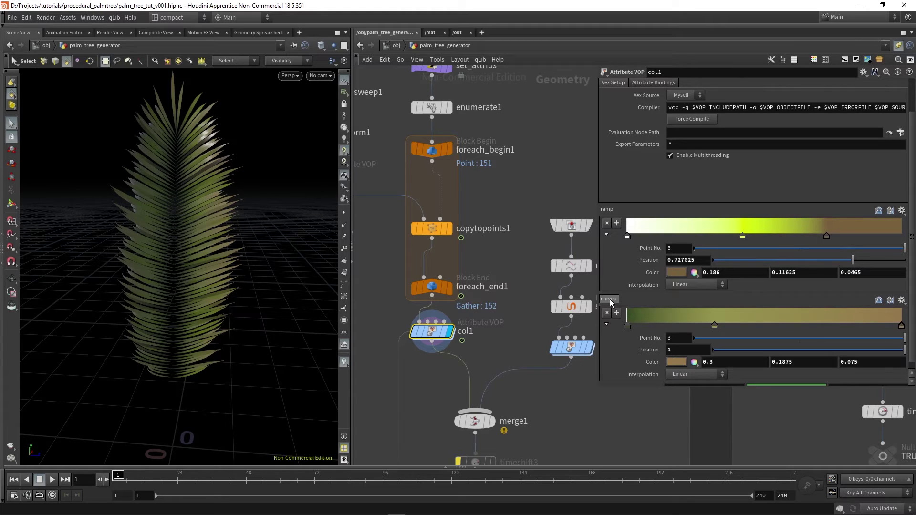
{"action": "scroll", "coordinate": [518, 203], "scroll_direction": "down", "scroll_amount": 2}
{"action": "middle_click_drag", "start_coordinate": [517, 203], "coordinate": [534, 283]}
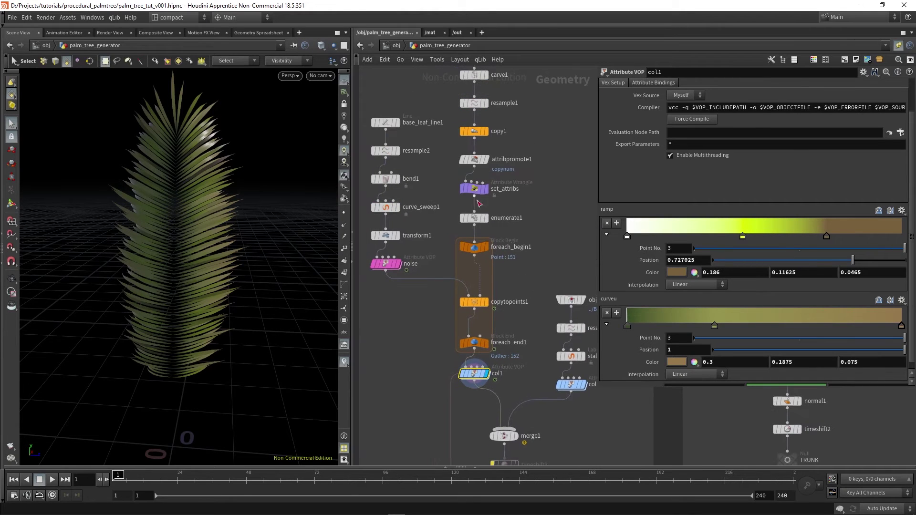
Return to resample1, examine its Curve U Attribute setting, and display the resampled curve
{"action": "left_click", "coordinate": [474, 191]}
{"action": "left_click", "coordinate": [477, 105]}
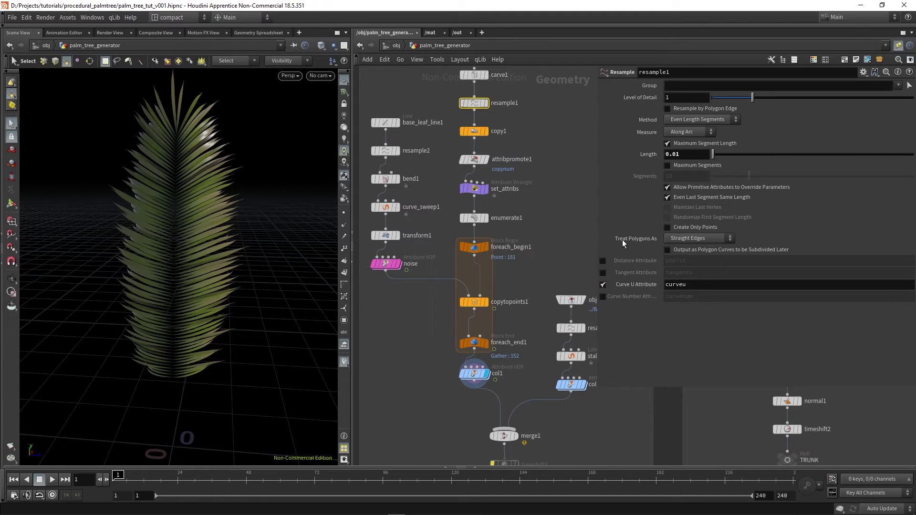
{"action": "left_click", "coordinate": [486, 103]}
{"action": "left_click_drag", "start_coordinate": [225, 289], "coordinate": [185, 302], "text": "alt"}
{"action": "key", "text": "s"}
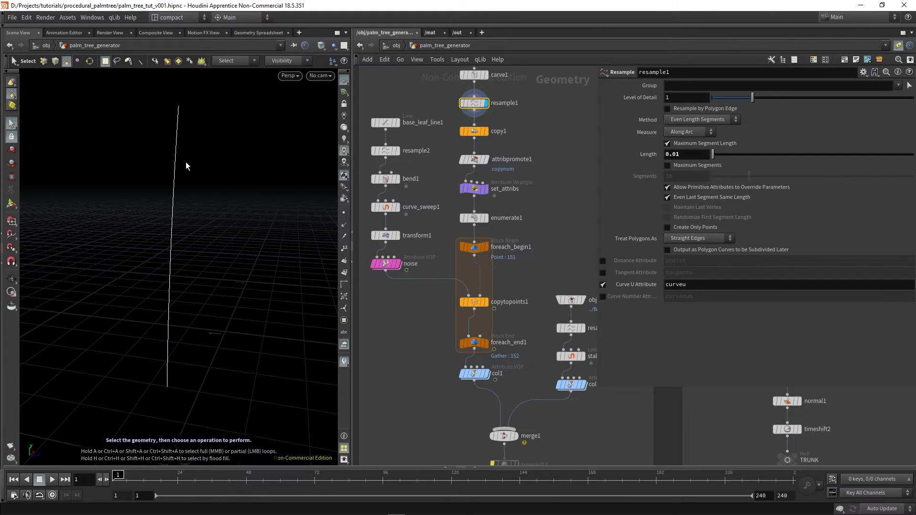
Display the set_attribs wrangle and examine its VEX code together with the rotation, length and bend parameters
{"action": "left_click", "coordinate": [475, 189]}
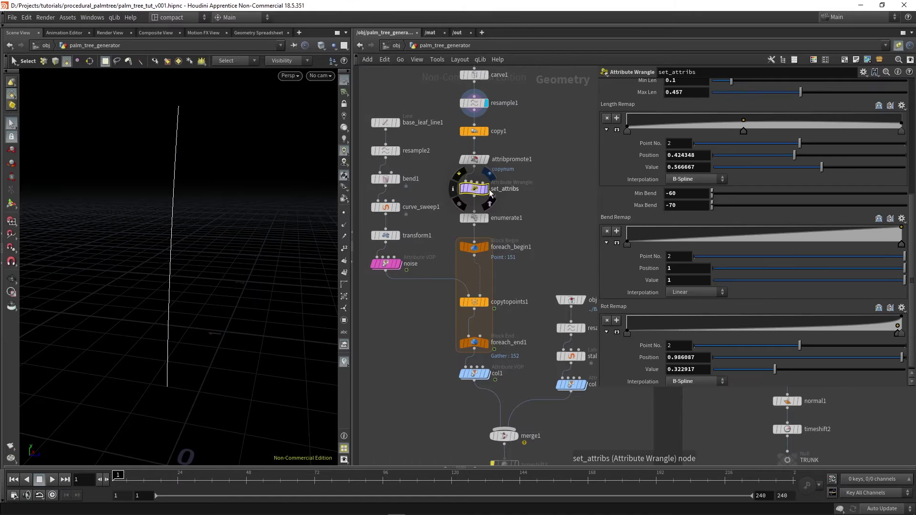
{"action": "scroll", "coordinate": [693, 202], "scroll_direction": "up", "scroll_amount": 3}
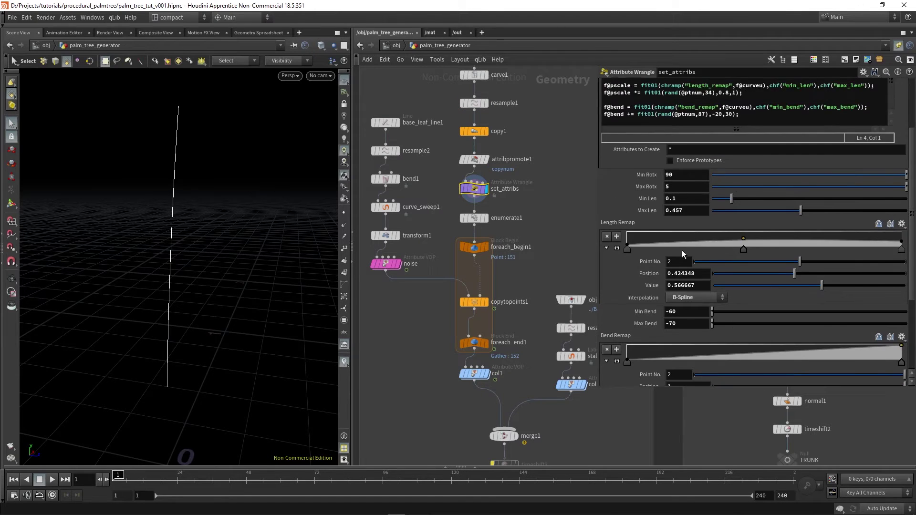
{"action": "scroll", "coordinate": [681, 250], "scroll_direction": "up", "scroll_amount": 4}
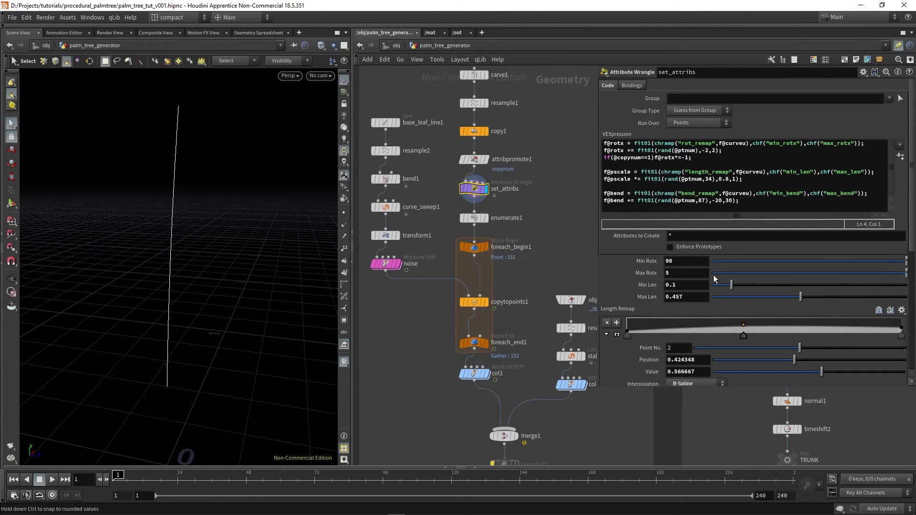
Display the leaflets from foreach_end1 and set Max Len on set_attribs to 0.451
{"action": "left_click", "coordinate": [486, 343]}
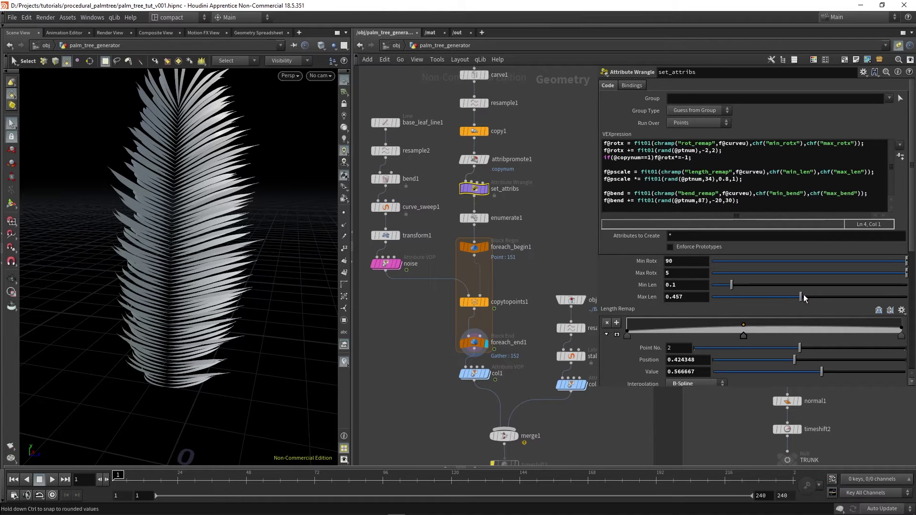
{"action": "mouse_move", "coordinate": [803, 296]}
{"action": "left_mouse_down"}
{"action": "mouse_move", "coordinate": [828, 296]}
{"action": "mouse_move", "coordinate": [799, 296]}
{"action": "left_mouse_up"}
{"action": "scroll", "coordinate": [634, 321], "scroll_direction": "down", "scroll_amount": 2}
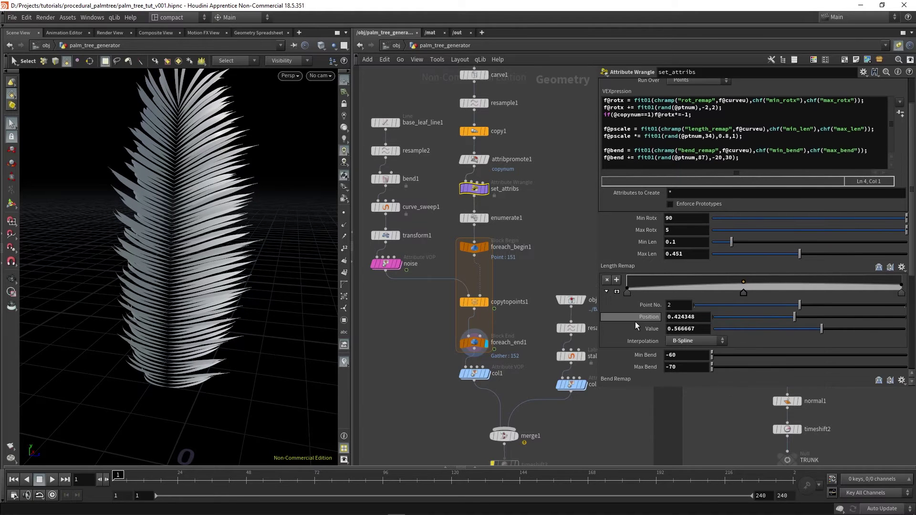
Try a more strongly negative Max Bend on set_attribs and undo that change
{"action": "scroll", "coordinate": [634, 322], "scroll_direction": "down", "scroll_amount": 2}
{"action": "mouse_move", "coordinate": [683, 334]}
{"action": "middle_mouse_down"}
{"action": "mouse_move", "coordinate": [684, 317]}
{"action": "mouse_move", "coordinate": [674, 318]}
{"action": "mouse_move", "coordinate": [707, 316]}
{"action": "mouse_move", "coordinate": [669, 336]}
{"action": "middle_mouse_up"}
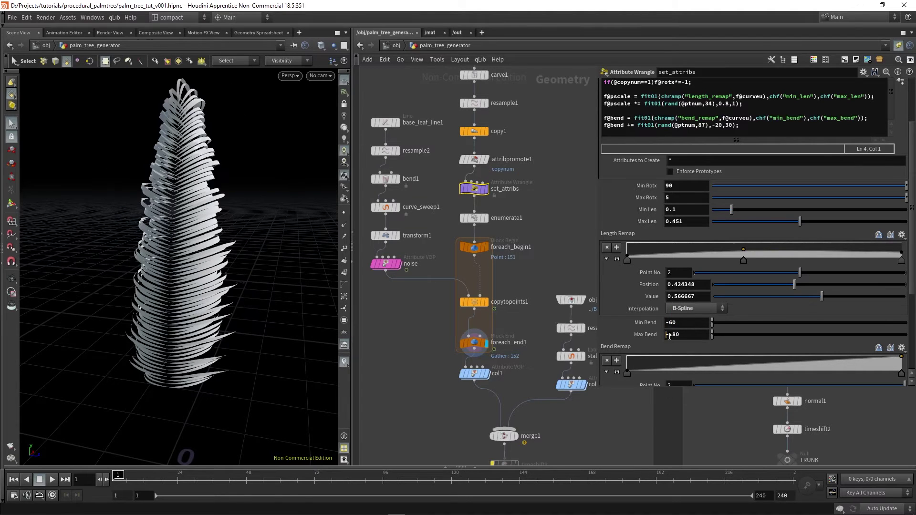
{"action": "key", "text": "ctrl+z"}
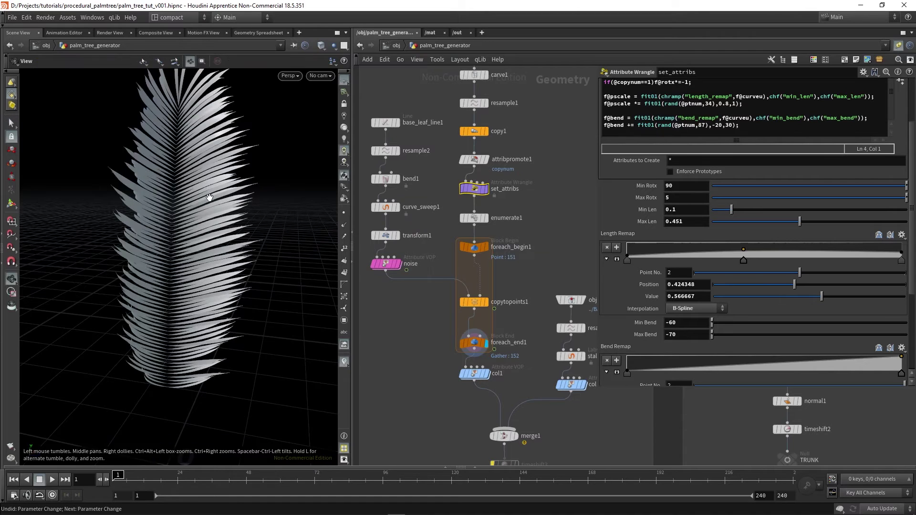
View the leaf from the side, open bend1's parameters, and examine the point expression driving its Bend angle
{"action": "left_click_drag", "start_coordinate": [212, 193], "coordinate": [184, 201], "text": "alt"}
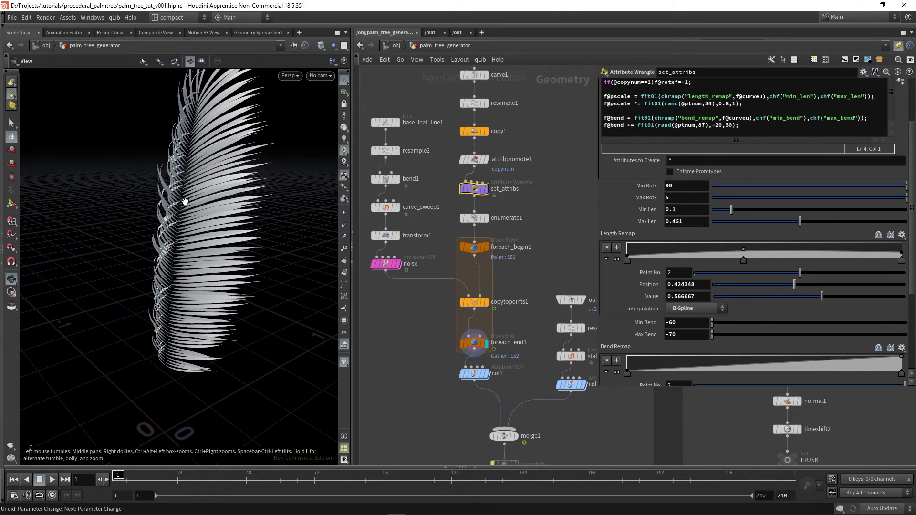
{"action": "left_click", "coordinate": [387, 178]}
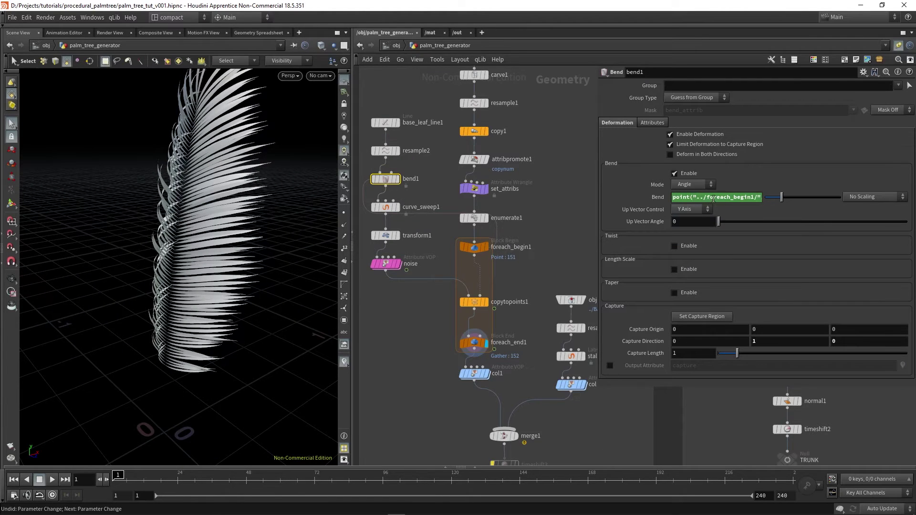
{"action": "left_click_drag", "start_coordinate": [685, 199], "coordinate": [772, 199]}
{"action": "left_click", "coordinate": [744, 200]}
{"action": "left_click", "coordinate": [734, 197]}
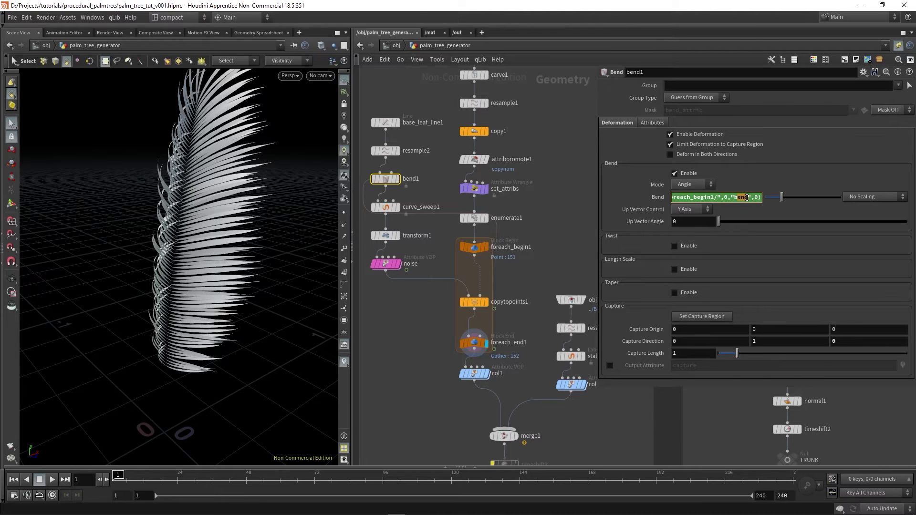
Reopen set_attribs and examine the two f@bend lines with the bend_remap ramp and the random offset from -20 to 30
{"action": "left_click", "coordinate": [473, 189]}
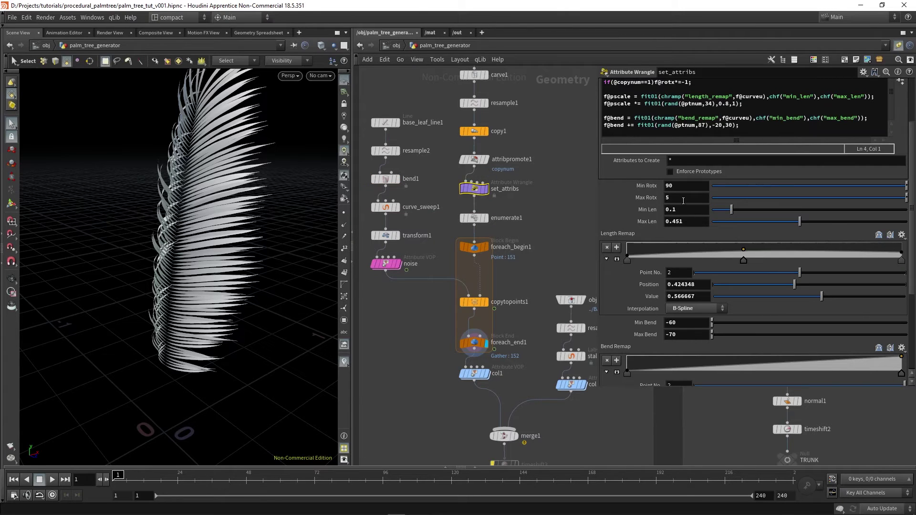
{"action": "scroll", "coordinate": [645, 125], "scroll_direction": "up", "scroll_amount": 1}
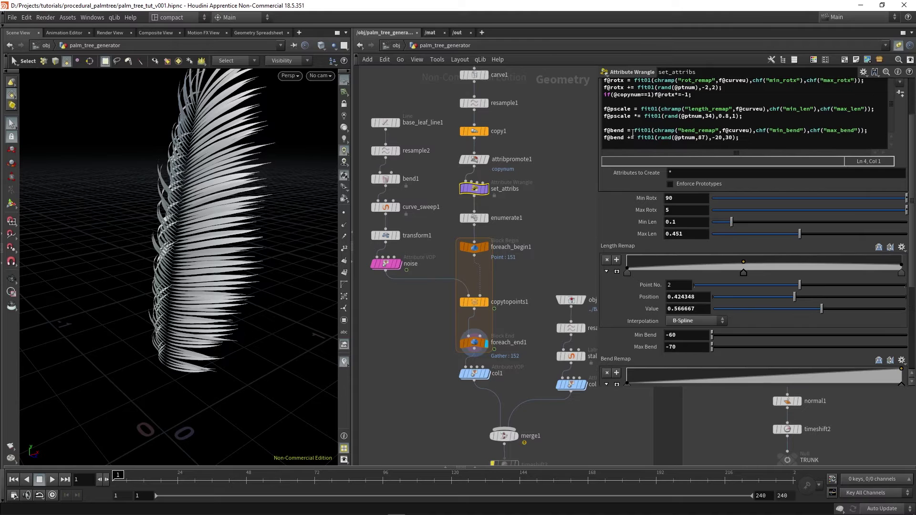
{"action": "scroll", "coordinate": [628, 131], "scroll_direction": "up", "scroll_amount": 1}
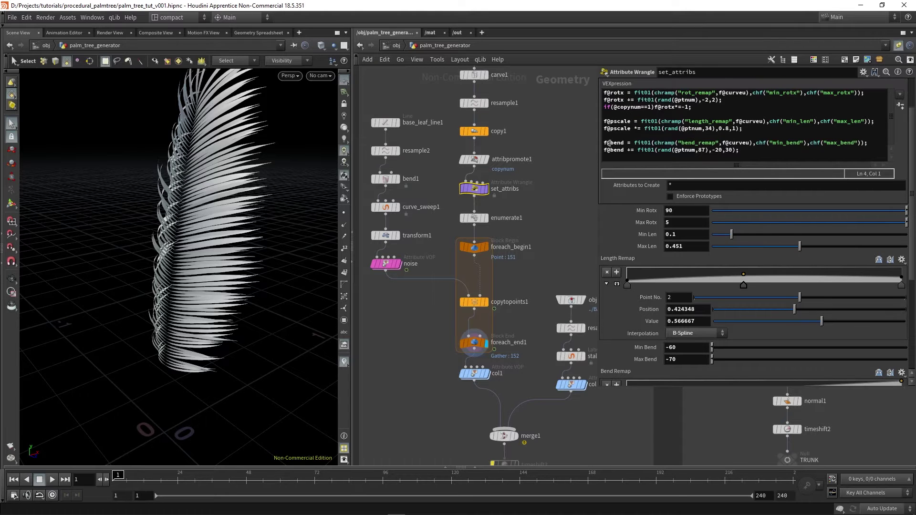
{"action": "left_click_drag", "start_coordinate": [610, 143], "coordinate": [806, 143]}
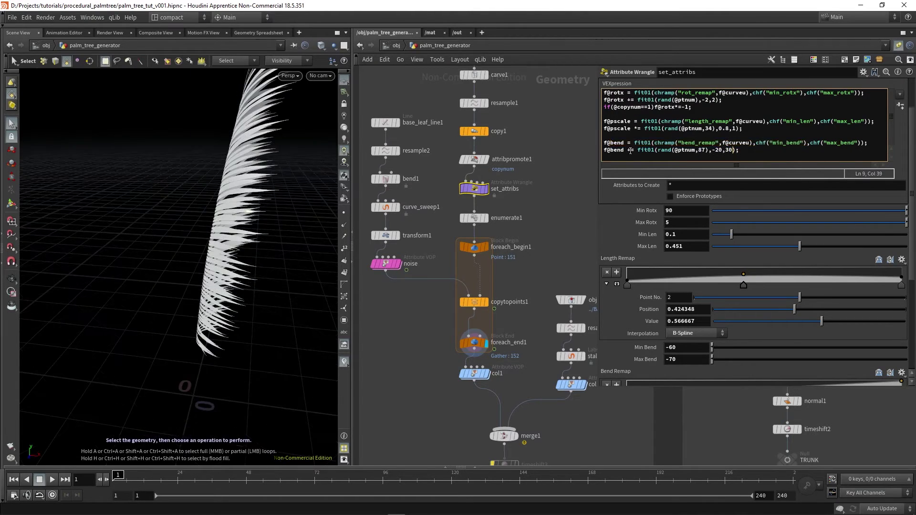
{"action": "left_click_drag", "start_coordinate": [628, 150], "coordinate": [738, 151]}
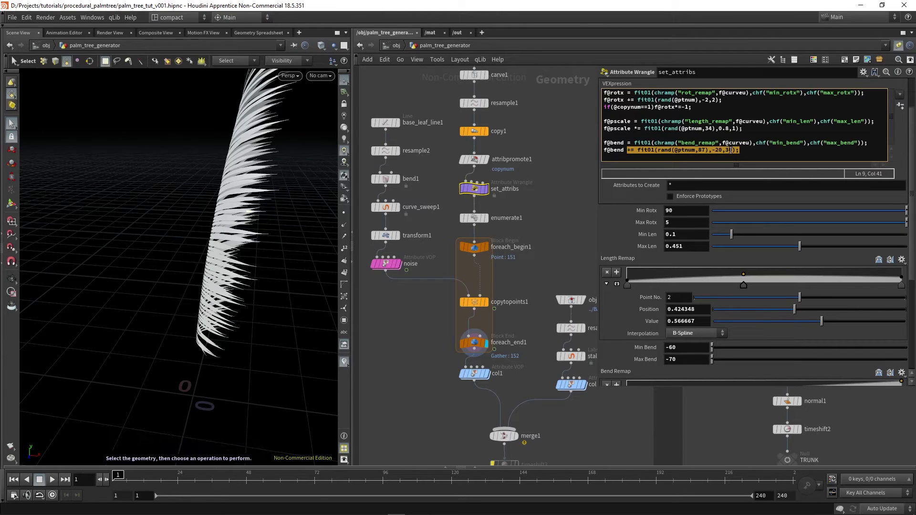
{"action": "left_click", "coordinate": [709, 150]}
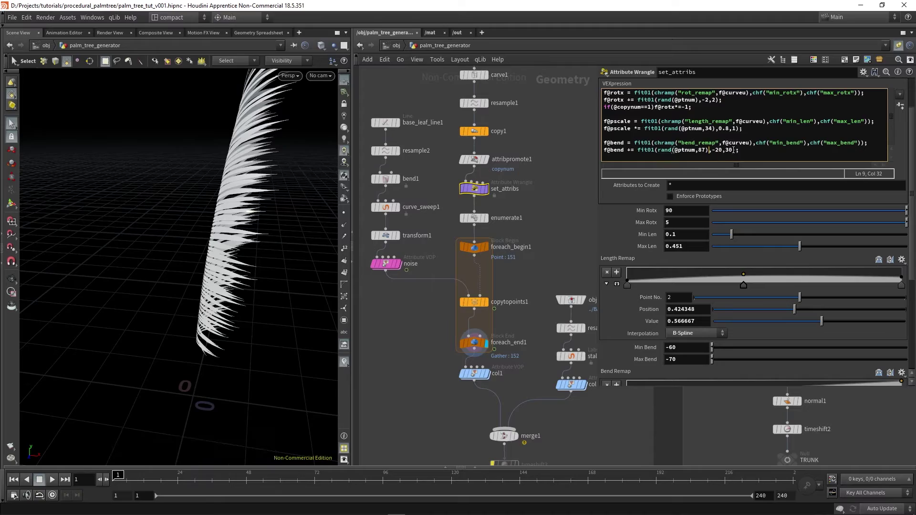
Display the combined leaflets and stalk from merge1 and view the whole leaf from several angles
{"action": "key", "text": "Escape"}
{"action": "left_click_drag", "start_coordinate": [247, 208], "coordinate": [282, 195]}
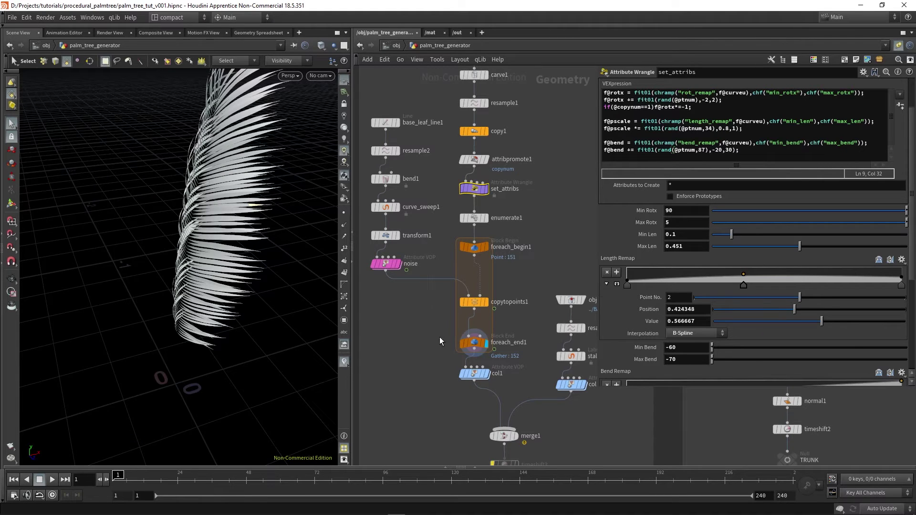
{"action": "scroll", "coordinate": [426, 371], "scroll_direction": "down", "scroll_amount": 3}
{"action": "middle_click_drag", "start_coordinate": [426, 374], "coordinate": [415, 267]}
{"action": "scroll", "coordinate": [465, 341], "scroll_direction": "up", "scroll_amount": 3}
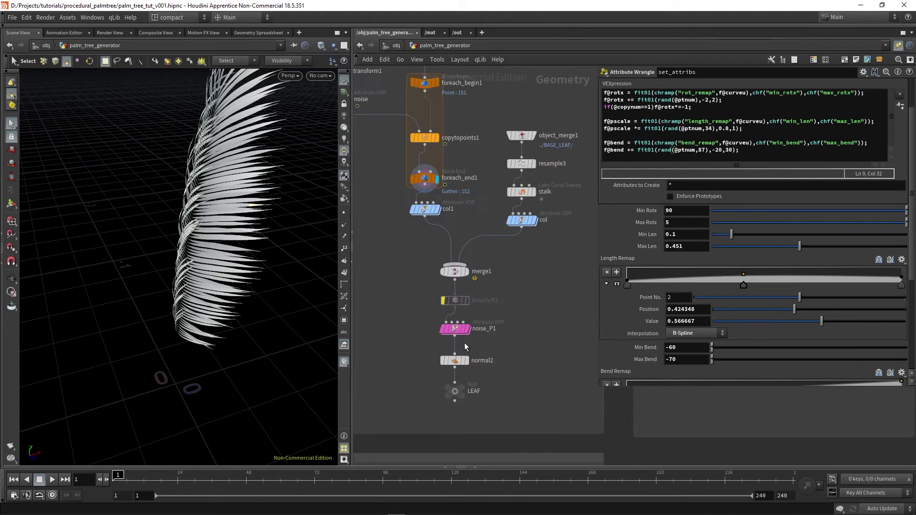
{"action": "left_click", "coordinate": [464, 273]}
{"action": "left_click", "coordinate": [456, 271]}
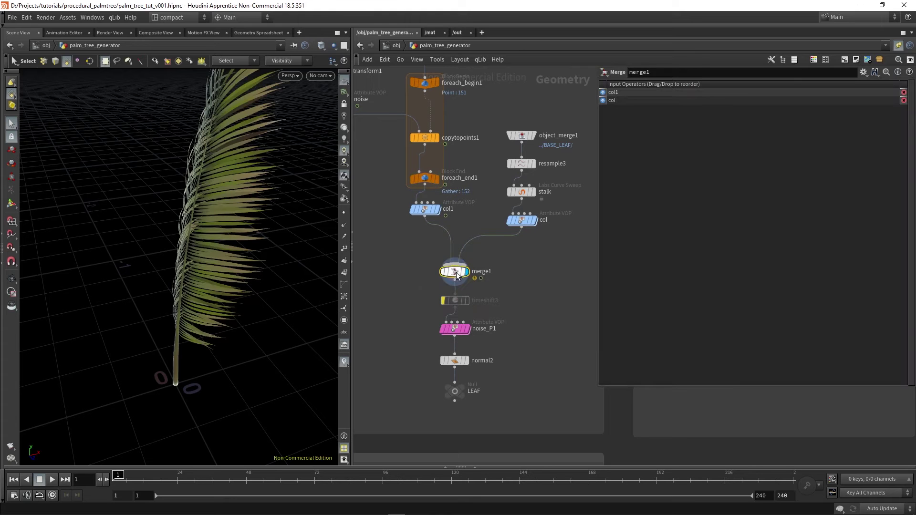
{"action": "key", "text": "Escape"}
{"action": "left_click_drag", "start_coordinate": [190, 210], "coordinate": [166, 254]}
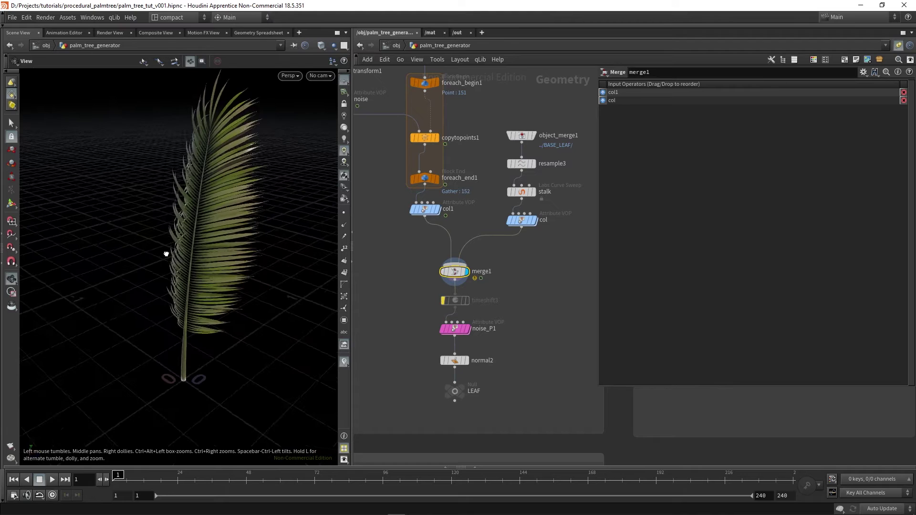
Display noise_P1 and examine the $T expression driving its noise Offset
{"action": "scroll", "coordinate": [456, 331], "scroll_direction": "up", "scroll_amount": 2}
{"action": "left_click", "coordinate": [454, 328]}
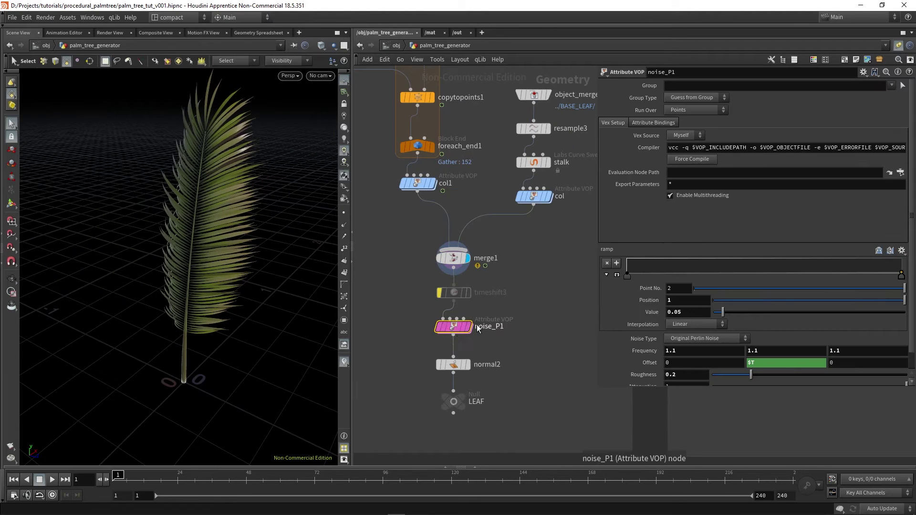
{"action": "left_click", "coordinate": [469, 327]}
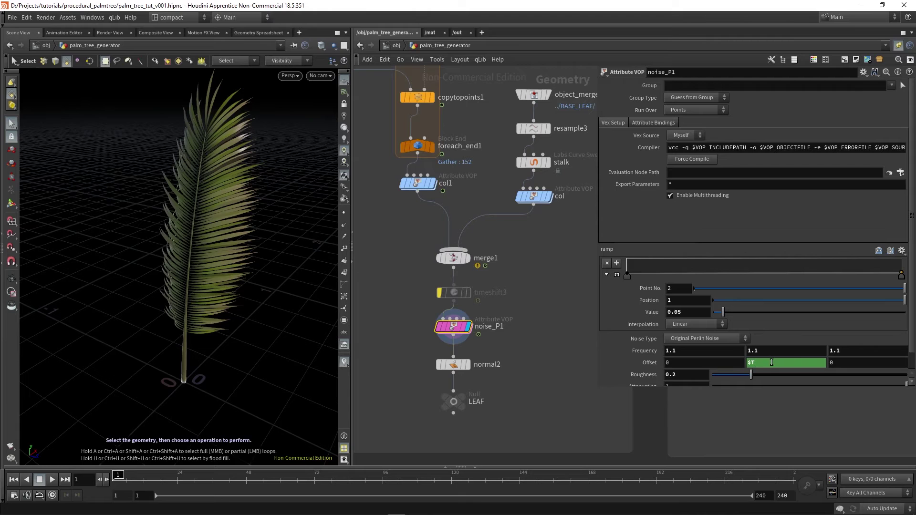
{"action": "left_click_drag", "start_coordinate": [731, 368], "coordinate": [721, 373]}
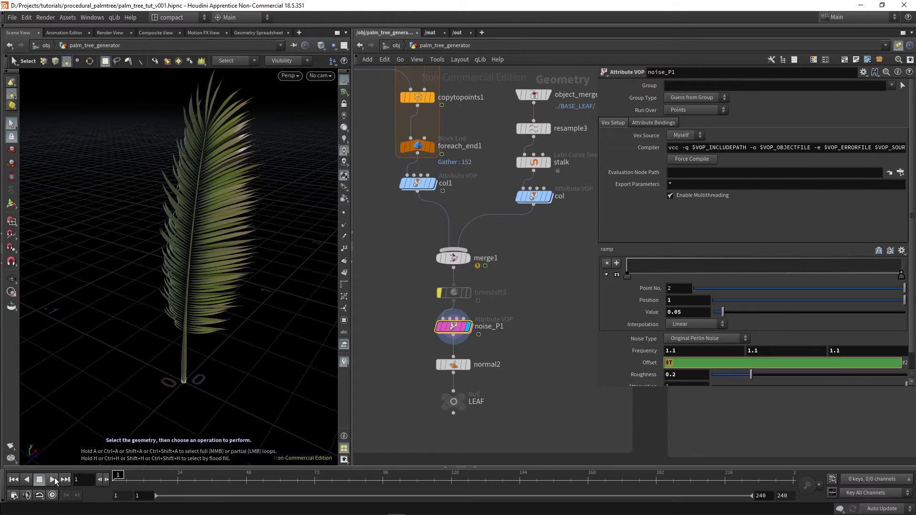
Play the timeline in two short runs to watch the animated noise move the leaf
{"action": "left_click", "coordinate": [53, 479]}
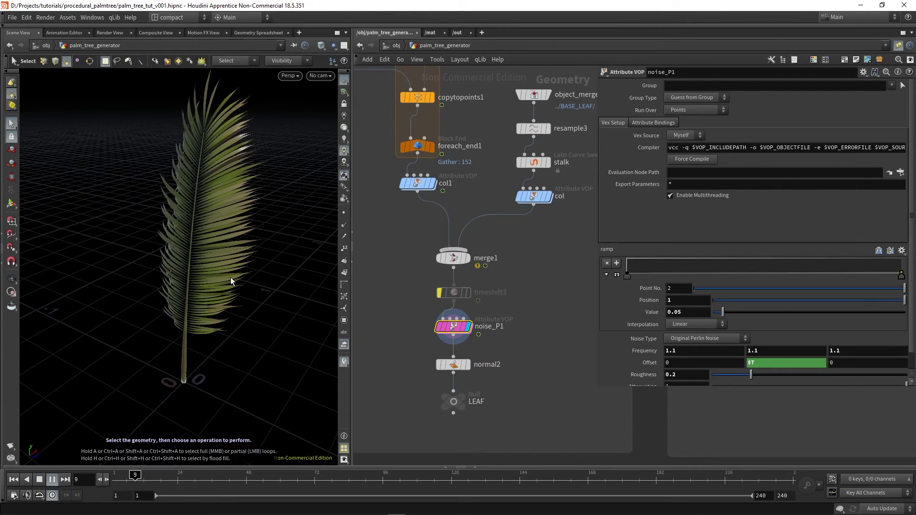
{"action": "left_click", "coordinate": [40, 479]}
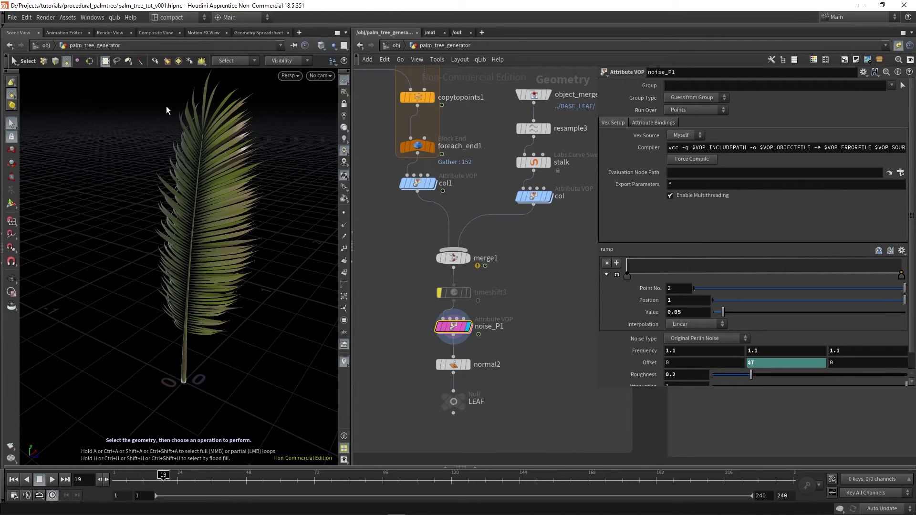
{"action": "left_click", "coordinate": [53, 479]}
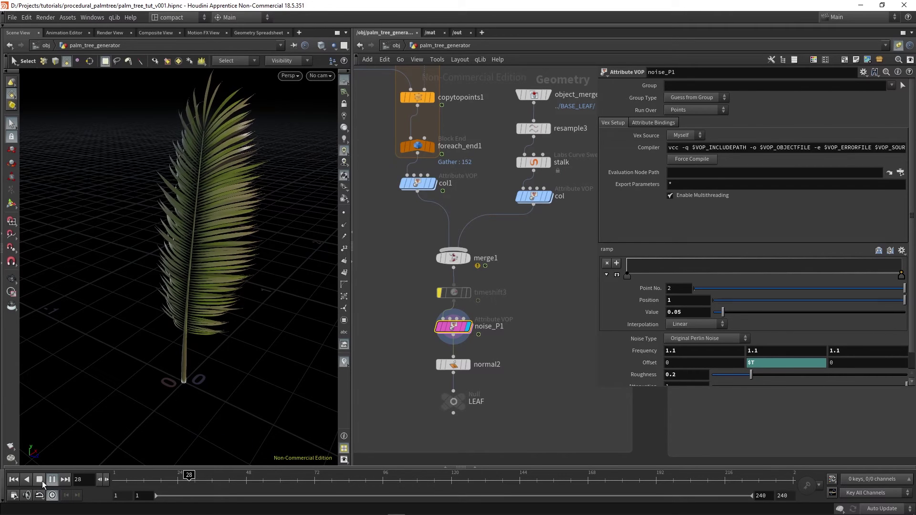
{"action": "left_click", "coordinate": [41, 480]}
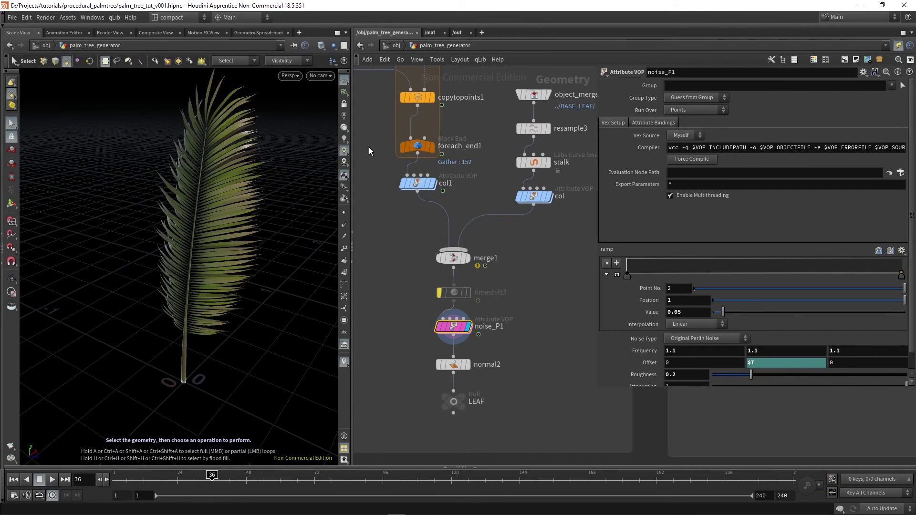
Display the stalk from the col node and examine the Curve U Attribute on resample3
{"action": "scroll", "coordinate": [565, 354], "scroll_direction": "down", "scroll_amount": 4}
{"action": "middle_click_drag", "start_coordinate": [558, 378], "coordinate": [515, 375]}
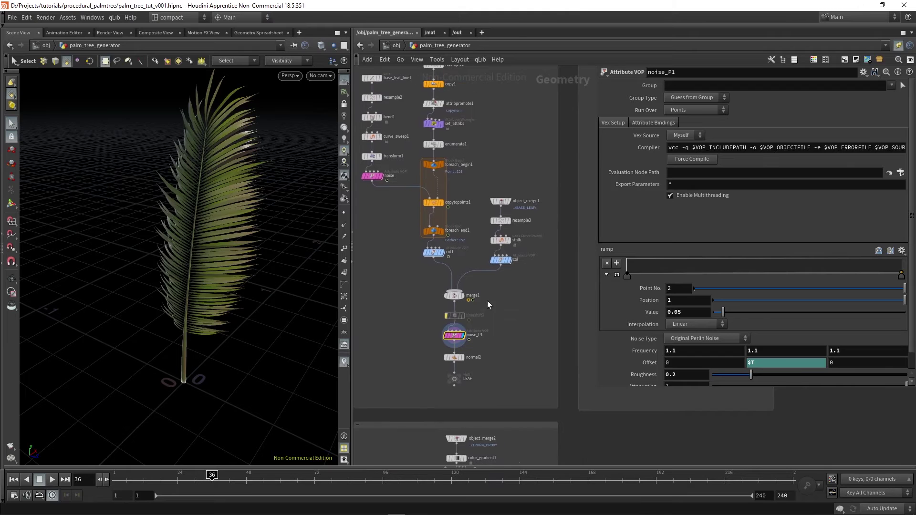
{"action": "scroll", "coordinate": [487, 299], "scroll_direction": "up", "scroll_amount": 3}
{"action": "left_click", "coordinate": [520, 247]}
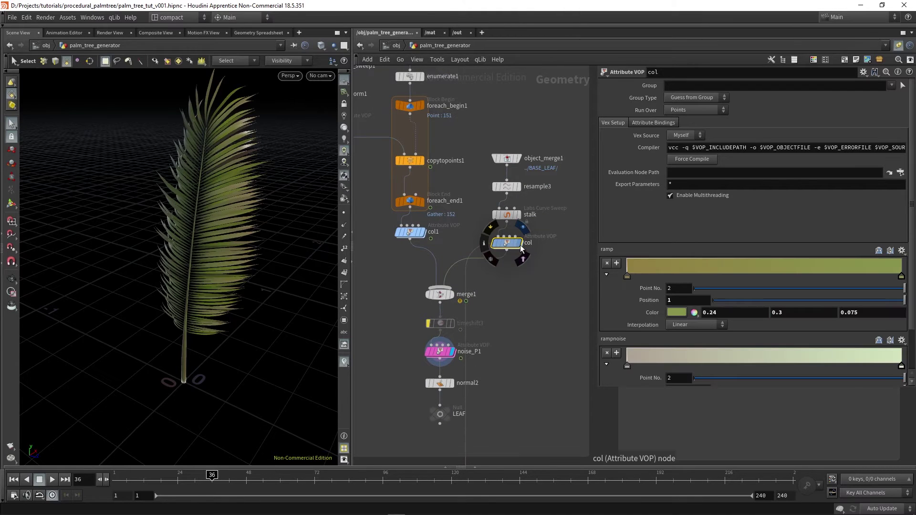
{"action": "left_click", "coordinate": [520, 247]}
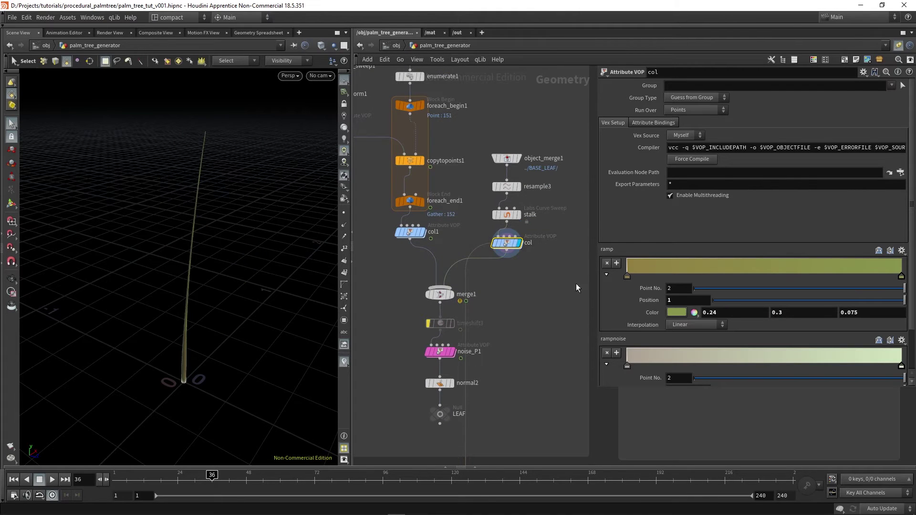
{"action": "scroll", "coordinate": [506, 187], "scroll_direction": "up", "scroll_amount": 2}
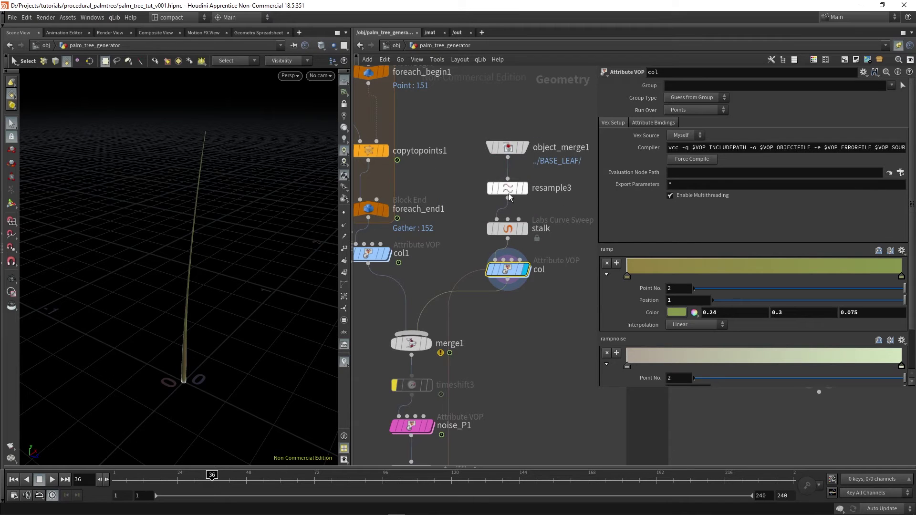
{"action": "left_click", "coordinate": [506, 187]}
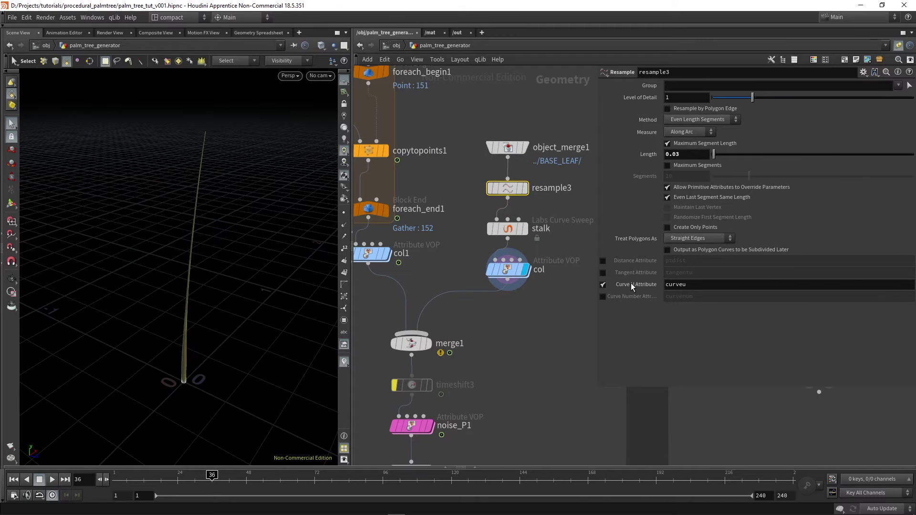
Go inside the stalk's col VOP, examine turbnoise1 and the rampnoise ramp parameter, and return to palm_tree_generator
{"action": "left_click", "coordinate": [514, 271]}
{"action": "double_click", "coordinate": [509, 270]}
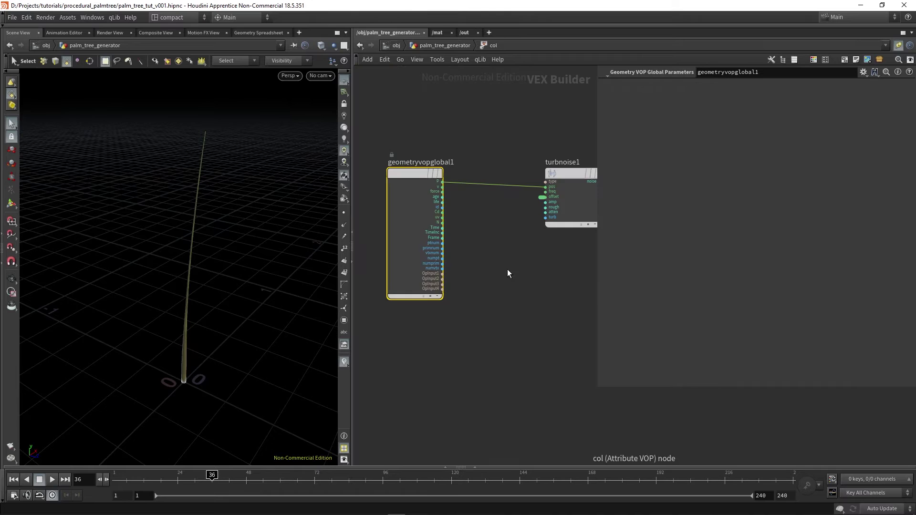
{"action": "scroll", "coordinate": [509, 274], "scroll_direction": "down", "scroll_amount": 3}
{"action": "middle_click_drag", "start_coordinate": [518, 307], "coordinate": [422, 292]}
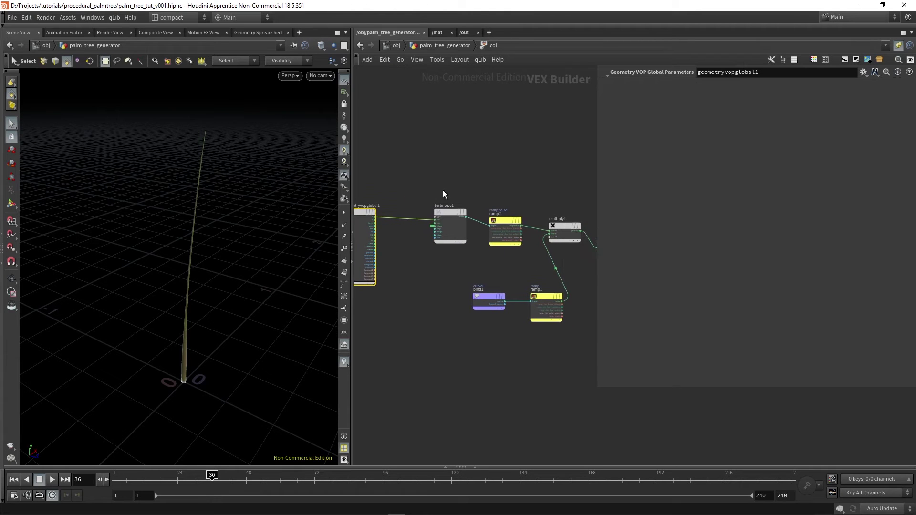
{"action": "left_click", "coordinate": [442, 237]}
{"action": "scroll", "coordinate": [435, 255], "scroll_direction": "up", "scroll_amount": 2}
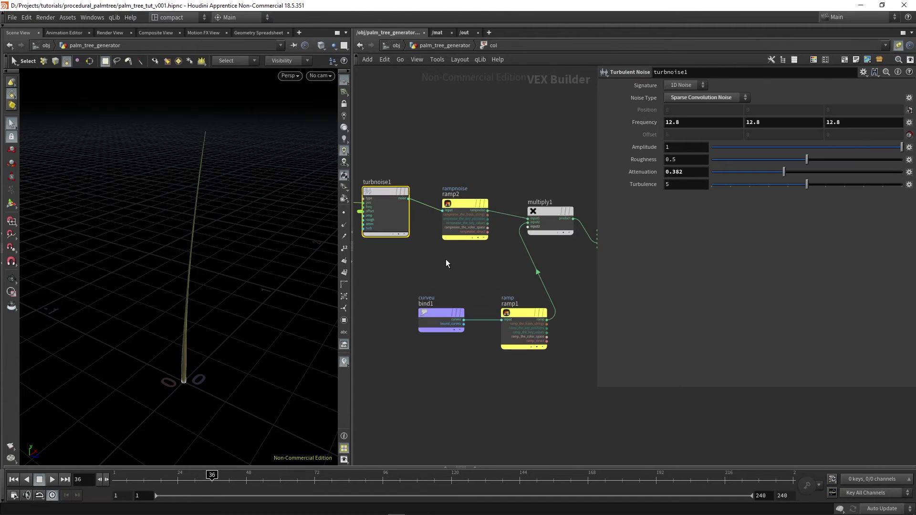
{"action": "left_click", "coordinate": [460, 209]}
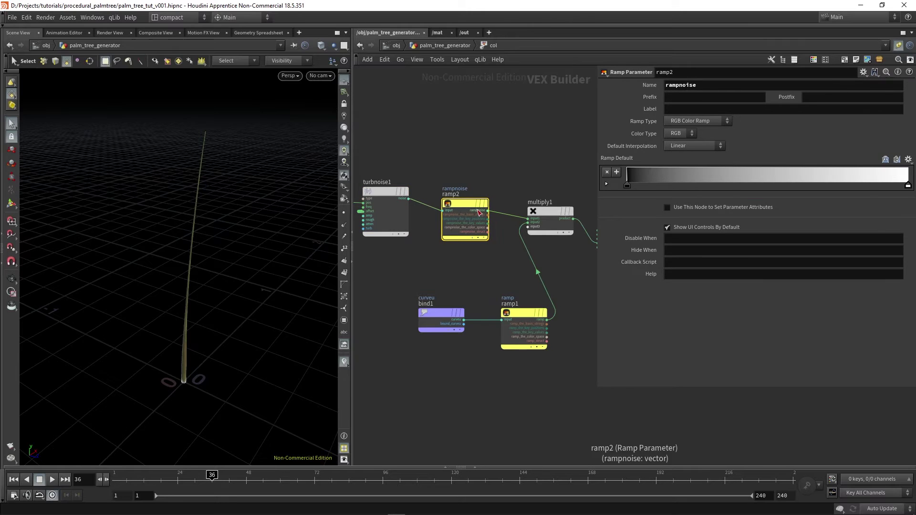
{"action": "left_click", "coordinate": [443, 45]}
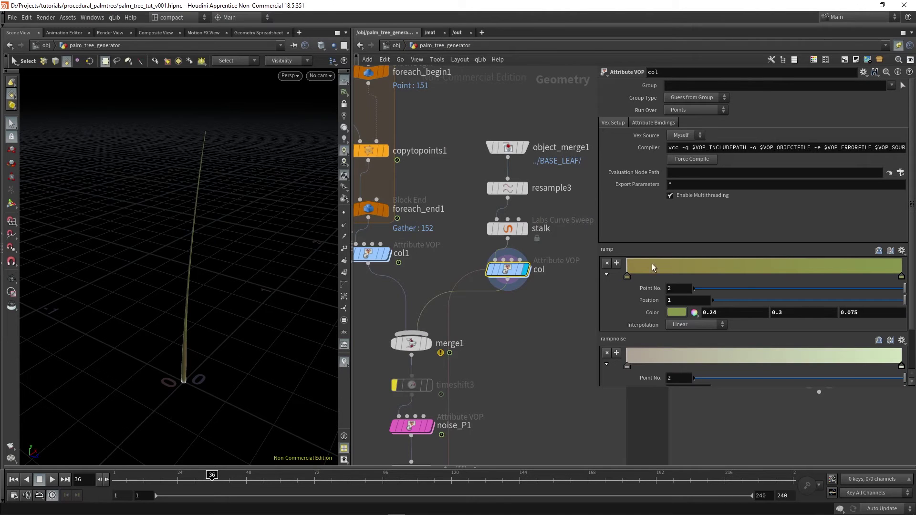
Reenter the col VOP, examine the curveu bind feeding ramp1, and return to palm_tree_generator
{"action": "double_click", "coordinate": [508, 269]}
{"action": "middle_click_drag", "start_coordinate": [499, 273], "coordinate": [482, 272]}
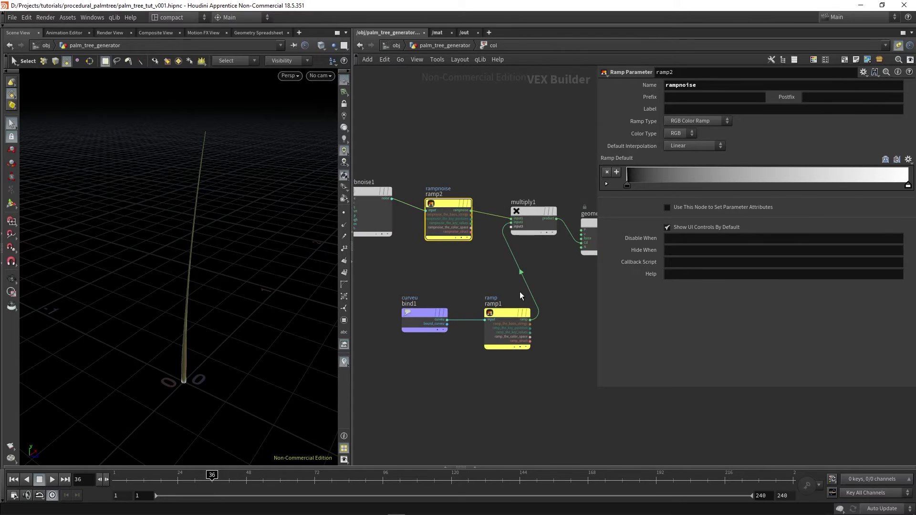
{"action": "scroll", "coordinate": [445, 367], "scroll_direction": "up", "scroll_amount": 2}
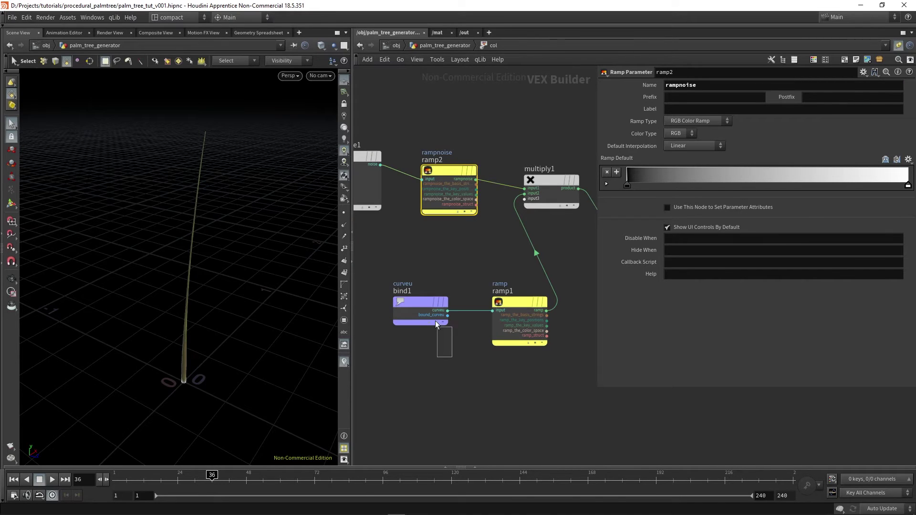
{"action": "left_click_drag", "start_coordinate": [435, 324], "coordinate": [435, 324]}
{"action": "left_click_drag", "start_coordinate": [495, 262], "coordinate": [542, 368]}
{"action": "left_click", "coordinate": [430, 47]}
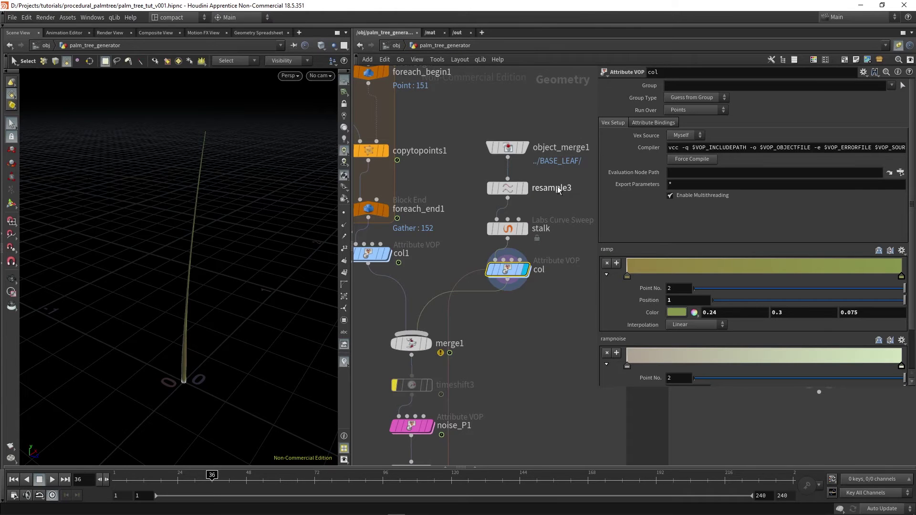
Compare col's ramp and rampnoise colors, then trace multiply1 into the VOP's Cd output and return to palm_tree_generator
{"action": "scroll", "coordinate": [613, 299], "scroll_direction": "down", "scroll_amount": 2}
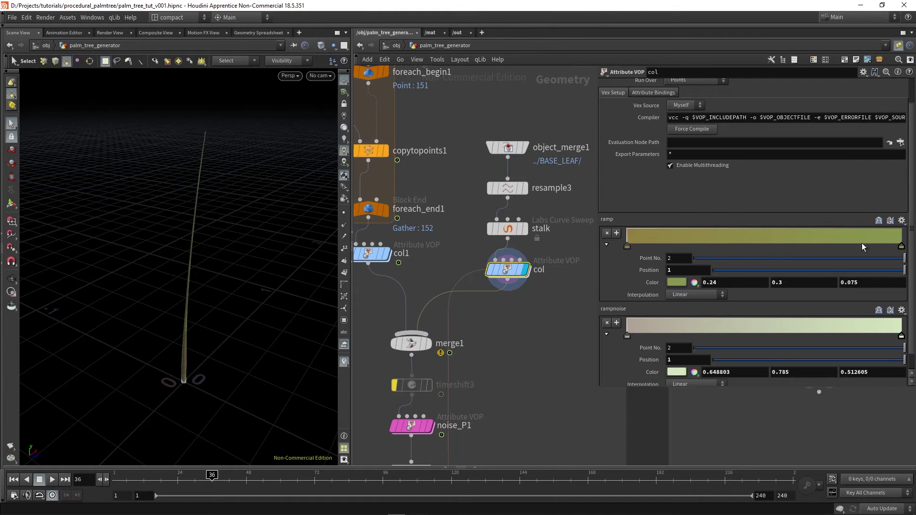
{"action": "double_click", "coordinate": [511, 268]}
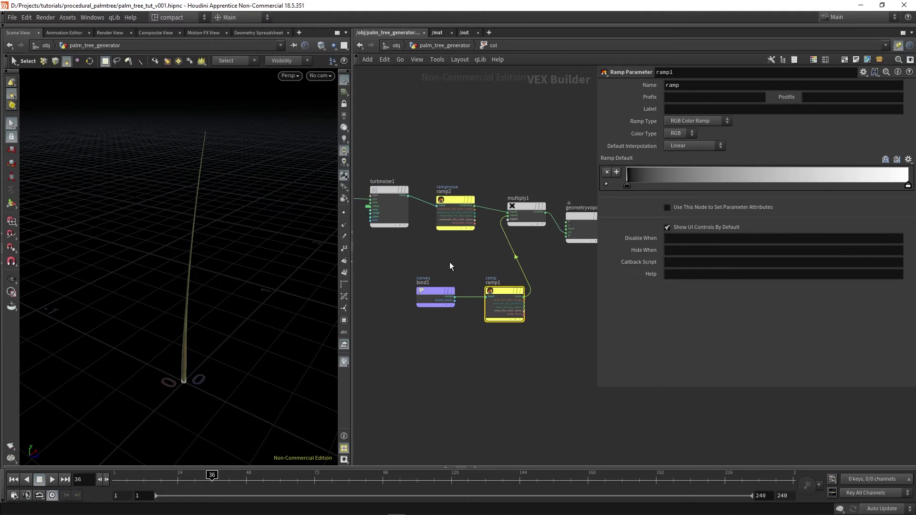
{"action": "scroll", "coordinate": [449, 262], "scroll_direction": "up", "scroll_amount": 2}
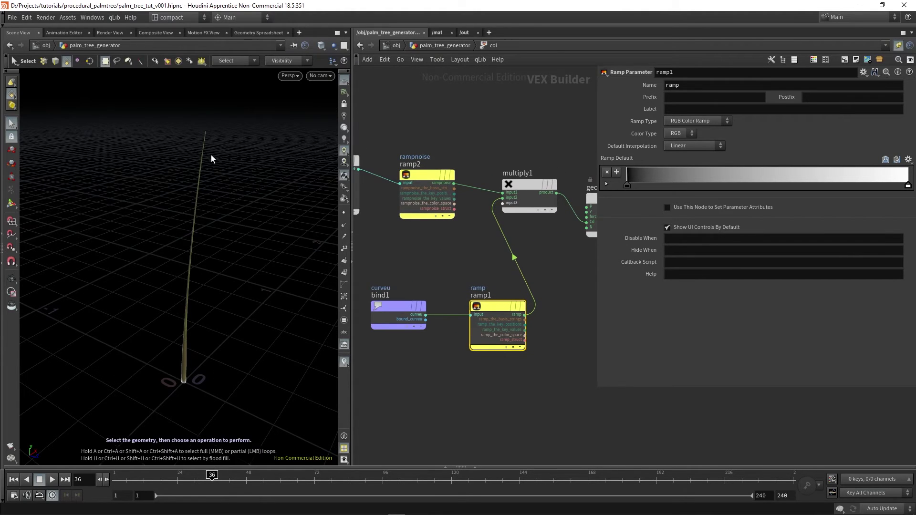
{"action": "middle_click_drag", "start_coordinate": [528, 267], "coordinate": [460, 295]}
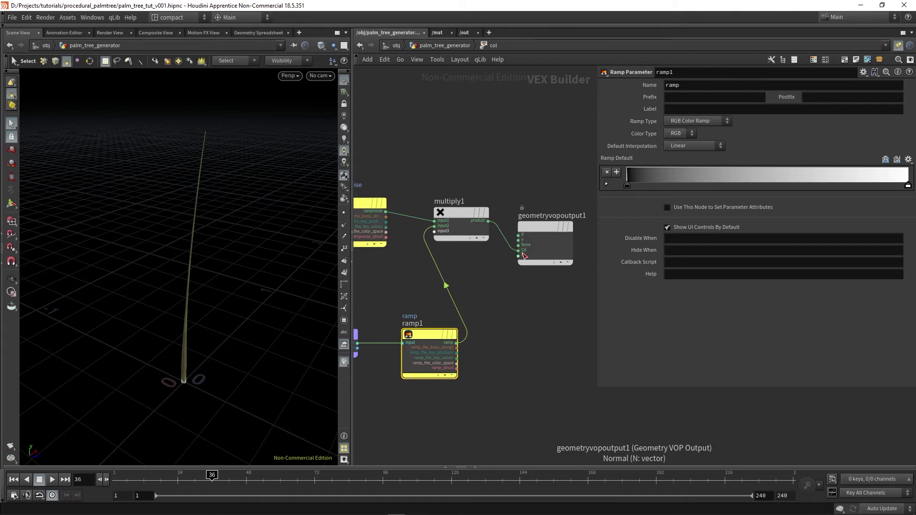
{"action": "left_click", "coordinate": [443, 43]}
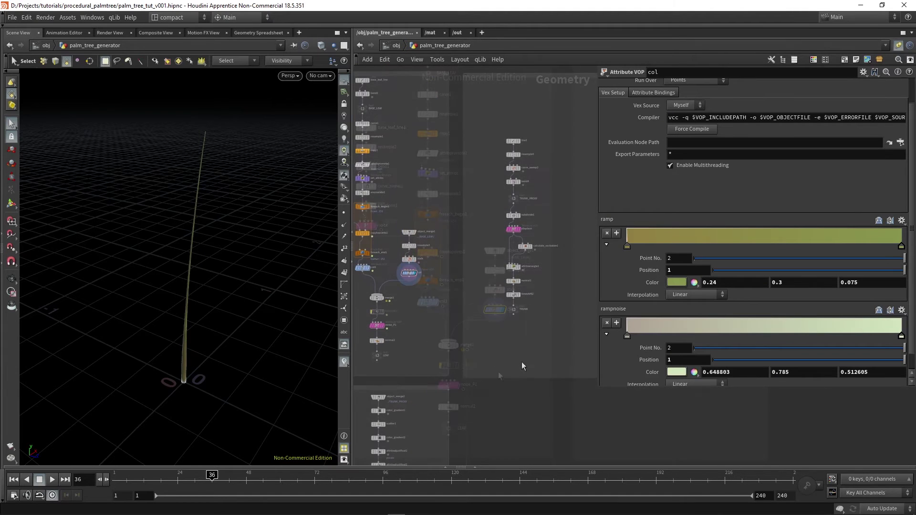
Go to the trunk branch of the network, display line1, and frame the whole line in the viewport
{"action": "key", "text": "p"}
{"action": "scroll", "coordinate": [528, 141], "scroll_direction": "up", "scroll_amount": 3}
{"action": "key", "text": "p"}
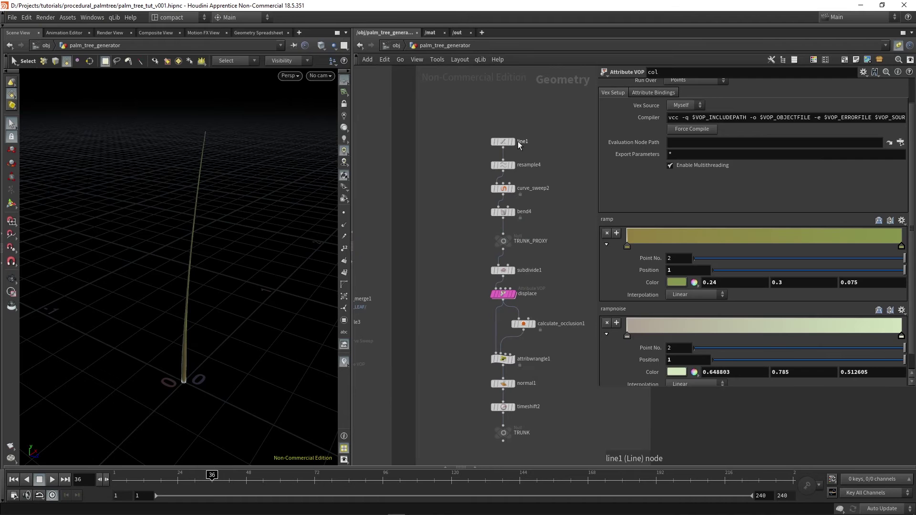
{"action": "left_click", "coordinate": [512, 141]}
{"action": "key", "text": "Escape"}
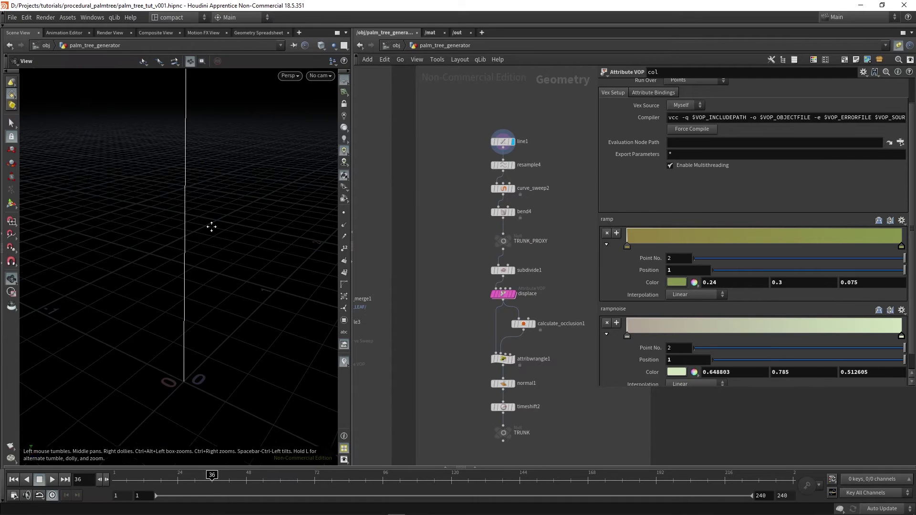
{"action": "left_click_drag", "start_coordinate": [211, 225], "coordinate": [66, 325]}
{"action": "middle_click_drag", "start_coordinate": [302, 219], "coordinate": [256, 264], "text": "alt"}
{"action": "scroll", "coordinate": [520, 151], "scroll_direction": "up", "scroll_amount": 1}
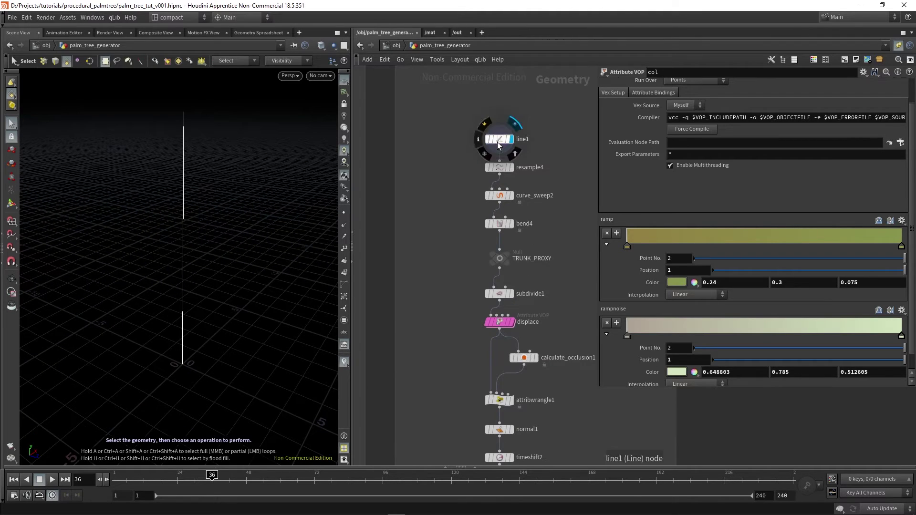
Examine line1's length settings and resample4's segment length and Curve U Attribute
{"action": "left_click", "coordinate": [497, 142]}
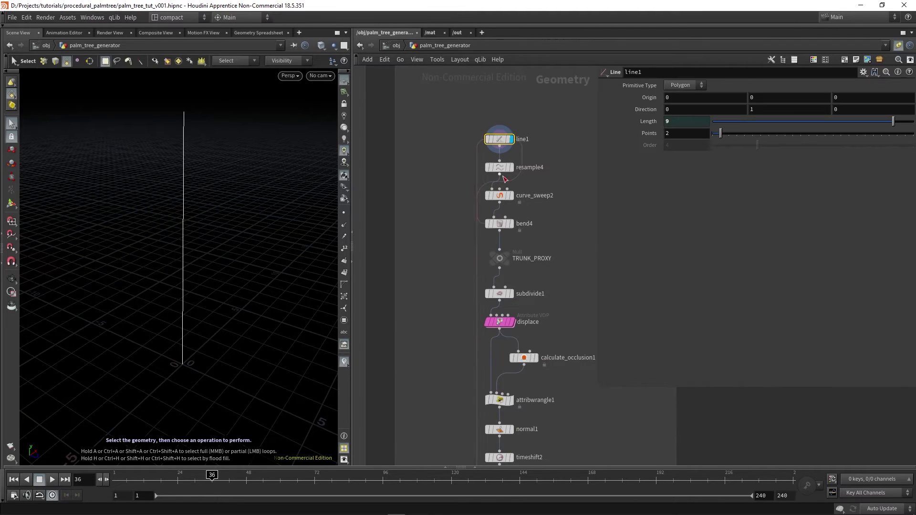
{"action": "scroll", "coordinate": [498, 174], "scroll_direction": "up", "scroll_amount": 1}
{"action": "left_click", "coordinate": [498, 166]}
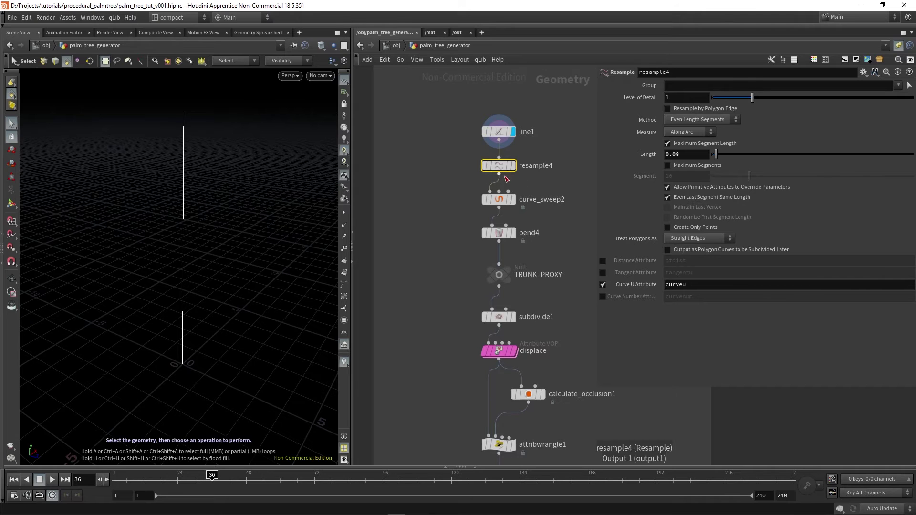
Turn on point display in the viewport and zoom in on the trunk line
{"action": "left_click", "coordinate": [341, 214]}
{"action": "right_click_drag", "start_coordinate": [198, 346], "coordinate": [186, 374], "text": "alt"}
{"action": "mouse_move", "coordinate": [218, 143]}
{"action": "middle_mouse_down", "text": "alt"}
{"action": "mouse_move", "coordinate": [210, 201]}
{"action": "mouse_move", "coordinate": [249, 202]}
{"action": "middle_mouse_up", "text": "alt"}
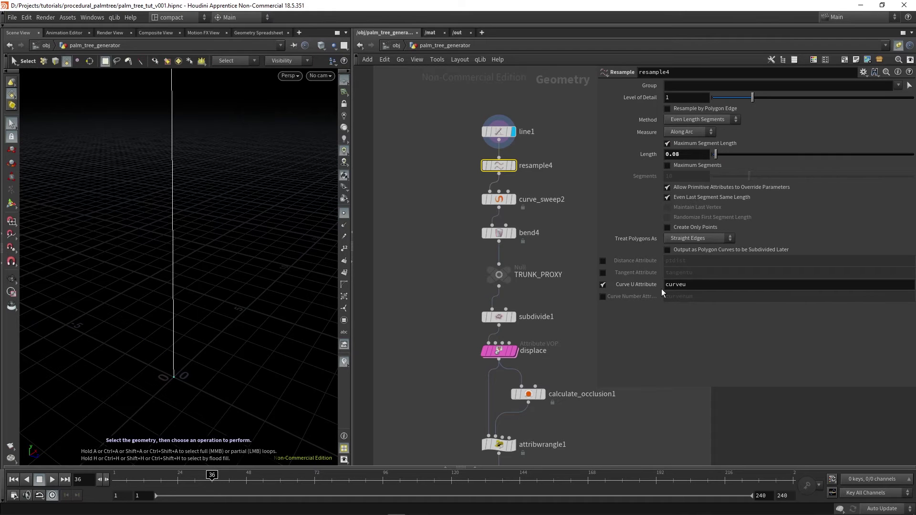
Display curve_sweep2 and examine its cross-section divisions, uniform scale and scale ramp
{"action": "scroll", "coordinate": [507, 187], "scroll_direction": "up", "scroll_amount": 2}
{"action": "left_click", "coordinate": [519, 212]}
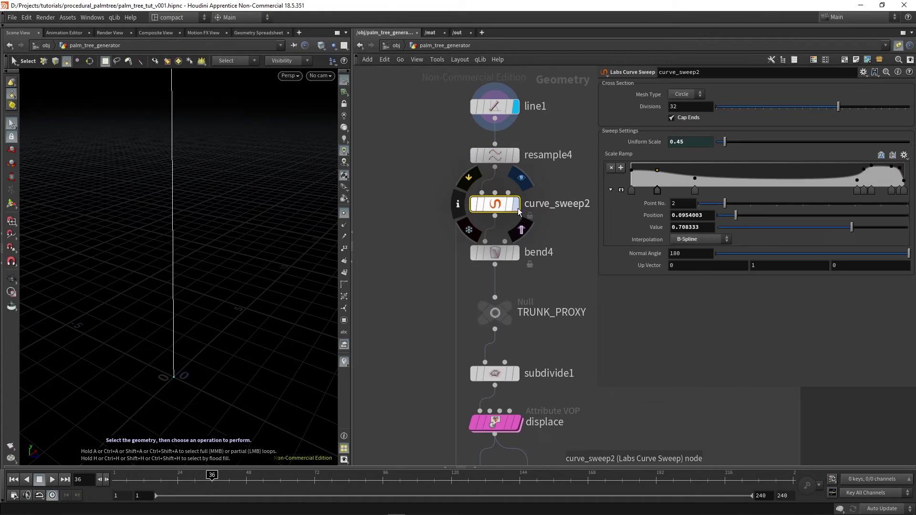
{"action": "left_click", "coordinate": [517, 210]}
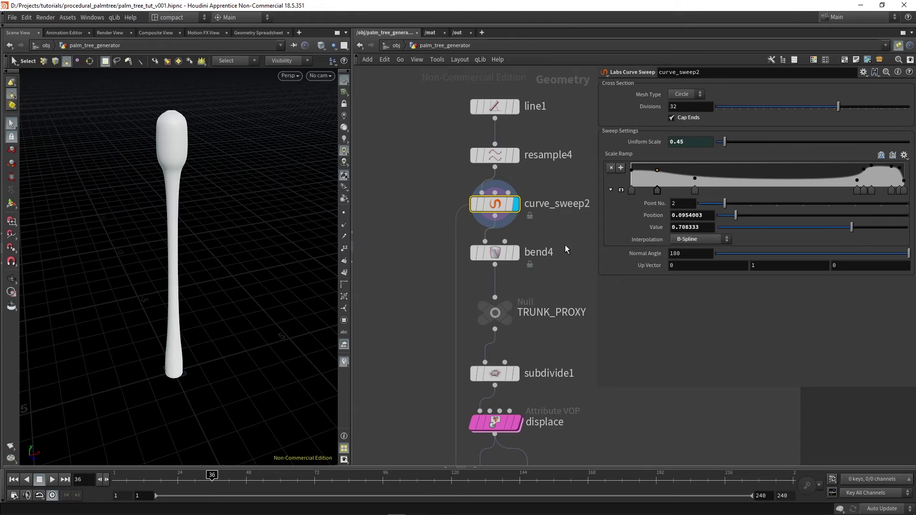
Display bend4, examine its bend angle and capture length settings, and inspect the bent trunk in the viewport
{"action": "left_click", "coordinate": [494, 253]}
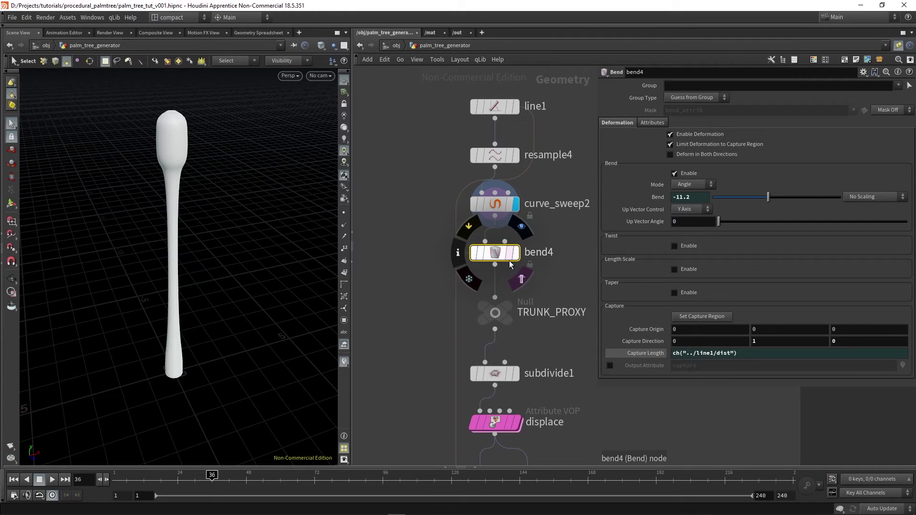
{"action": "middle_click_drag", "start_coordinate": [510, 264], "coordinate": [491, 187]}
{"action": "left_click", "coordinate": [480, 184]}
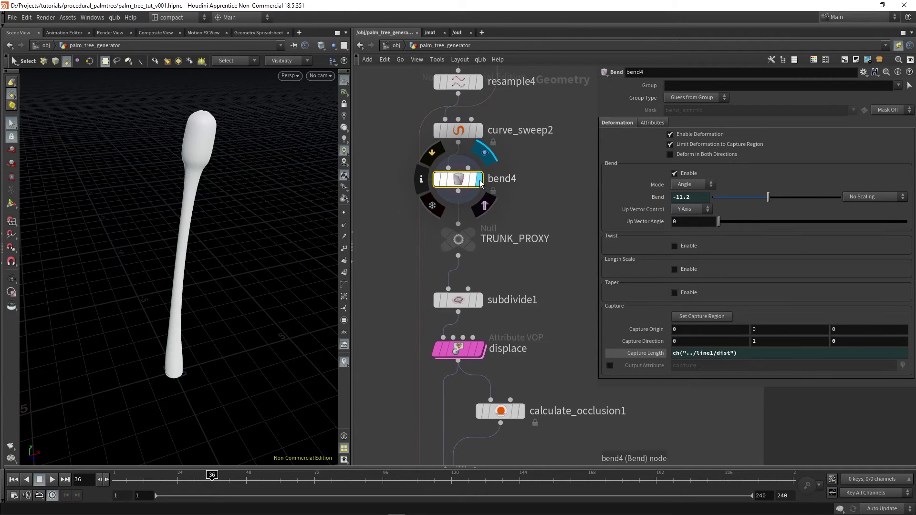
{"action": "scroll", "coordinate": [526, 211], "scroll_direction": "down", "scroll_amount": 4}
{"action": "middle_click_drag", "start_coordinate": [526, 211], "coordinate": [514, 158]}
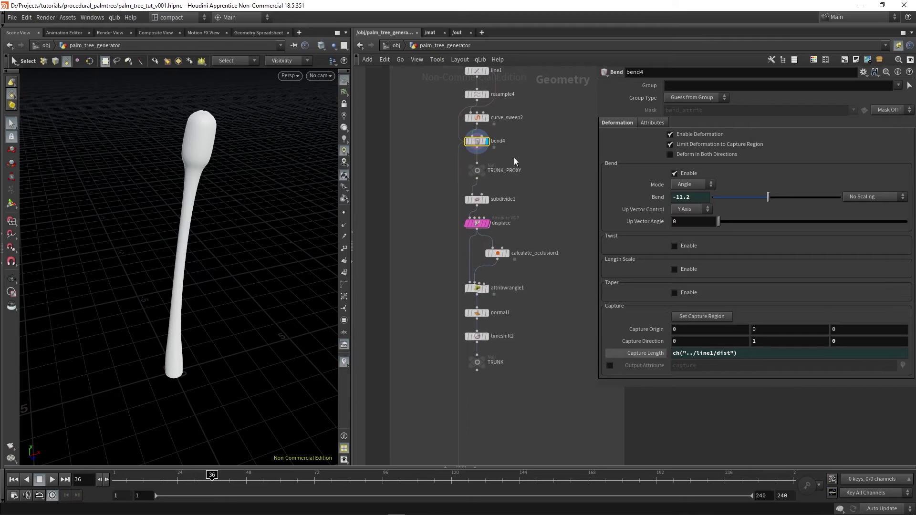
{"action": "scroll", "coordinate": [156, 217], "scroll_direction": "up", "scroll_amount": 3, "text": "alt"}
{"action": "mouse_move", "coordinate": [208, 151]}
{"action": "left_mouse_down", "text": "alt"}
{"action": "mouse_move", "coordinate": [258, 148]}
{"action": "mouse_move", "coordinate": [205, 143]}
{"action": "mouse_move", "coordinate": [202, 158]}
{"action": "left_mouse_up", "text": "alt"}
{"action": "scroll", "coordinate": [207, 156], "scroll_direction": "down", "scroll_amount": 4, "text": "alt"}
Display the displace node and inspect the displaced trunk surface up close
{"action": "scroll", "coordinate": [504, 218], "scroll_direction": "up", "scroll_amount": 2}
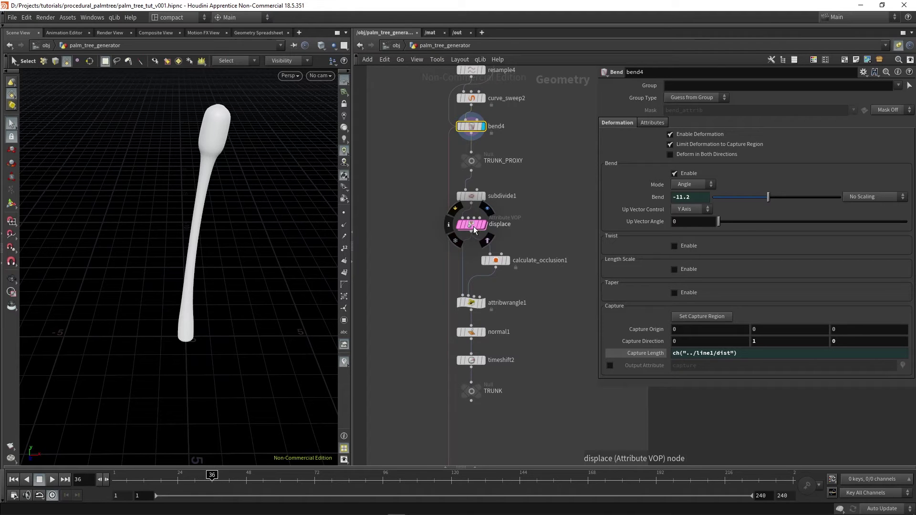
{"action": "left_click", "coordinate": [484, 225]}
{"action": "scroll", "coordinate": [243, 167], "scroll_direction": "up", "scroll_amount": 3, "text": "alt"}
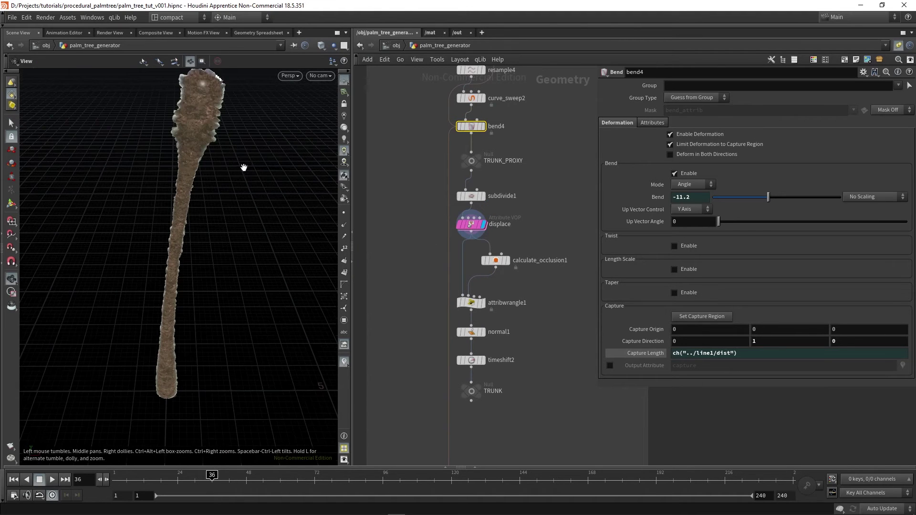
{"action": "scroll", "coordinate": [236, 143], "scroll_direction": "up", "scroll_amount": 2, "text": "alt"}
{"action": "left_click_drag", "start_coordinate": [220, 148], "coordinate": [190, 180]}
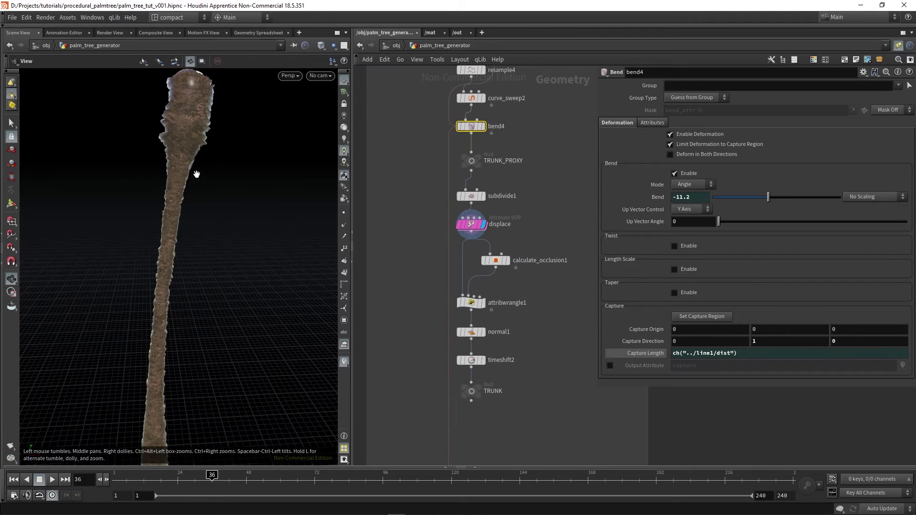
{"action": "middle_click_drag", "start_coordinate": [178, 261], "coordinate": [176, 214], "text": "alt"}
{"action": "scroll", "coordinate": [172, 161], "scroll_direction": "up", "scroll_amount": 3, "text": "alt"}
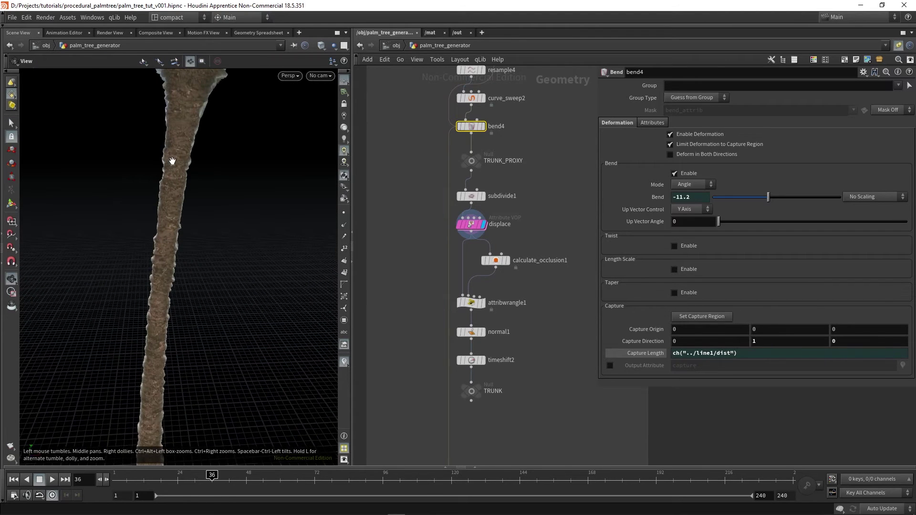
Open the displace VOP network and highlight the group of nodes that drives the displacement
{"action": "left_click", "coordinate": [470, 225]}
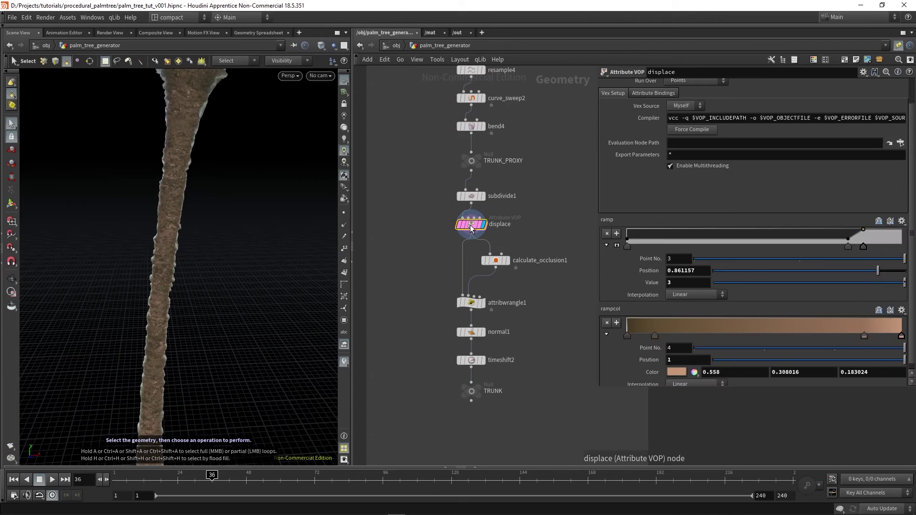
{"action": "double_click", "coordinate": [471, 225]}
{"action": "left_click_drag", "start_coordinate": [446, 113], "coordinate": [758, 329]}
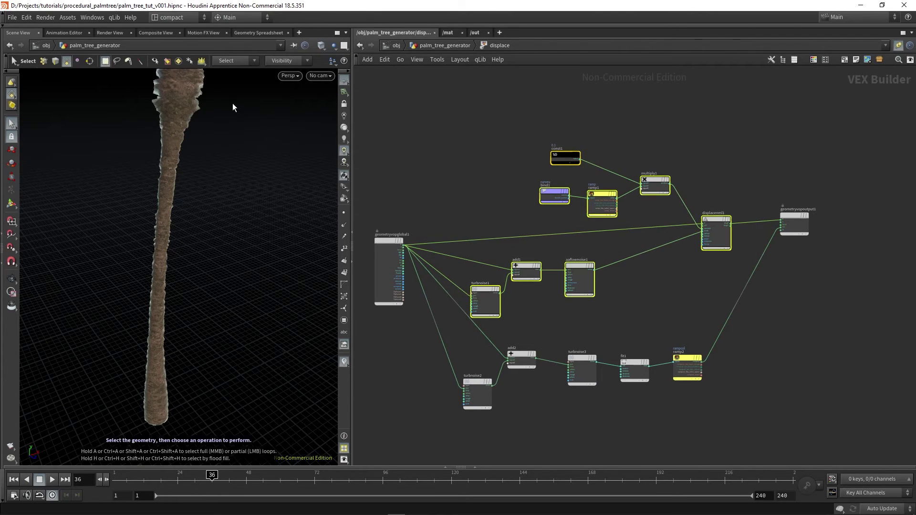
{"action": "key", "text": "Escape"}
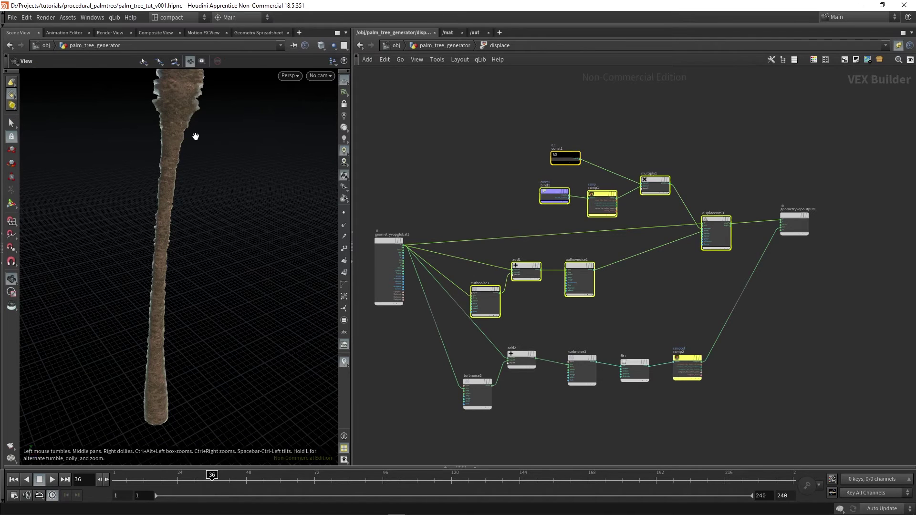
{"action": "key", "text": "s"}
{"action": "scroll", "coordinate": [718, 266], "scroll_direction": "up", "scroll_amount": 2}
{"action": "left_click", "coordinate": [496, 320]}
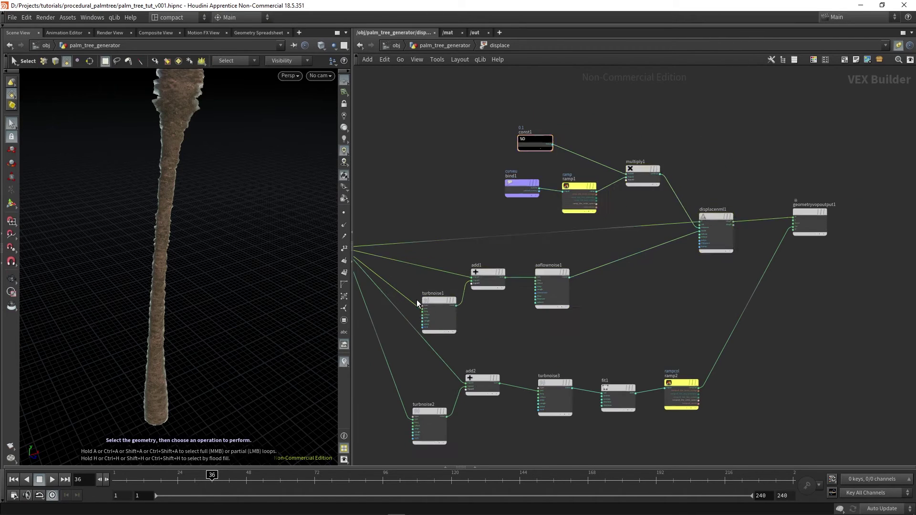
Follow the noise chain from turbnoise1 to displacenml1 and check the parameters of displacenml1
{"action": "scroll", "coordinate": [416, 300], "scroll_direction": "up", "scroll_amount": 2}
{"action": "left_click", "coordinate": [438, 303]}
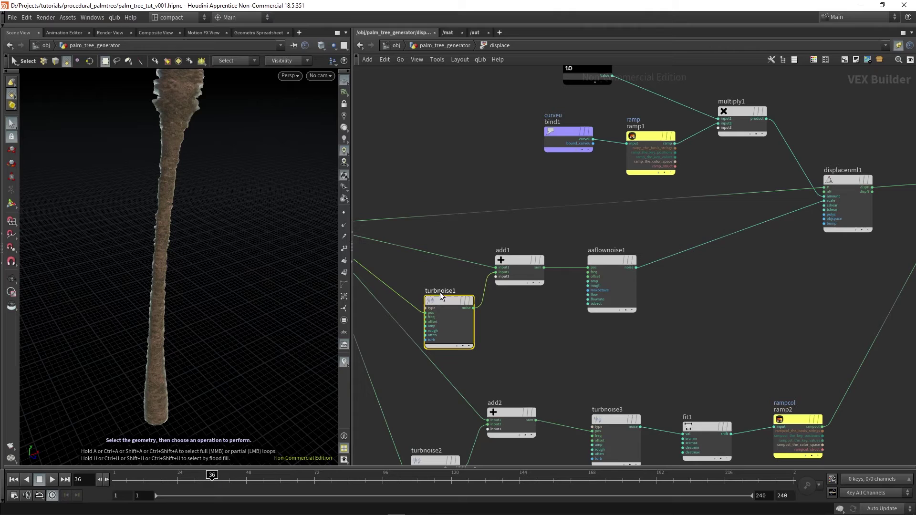
{"action": "middle_click_drag", "start_coordinate": [703, 286], "coordinate": [556, 314]}
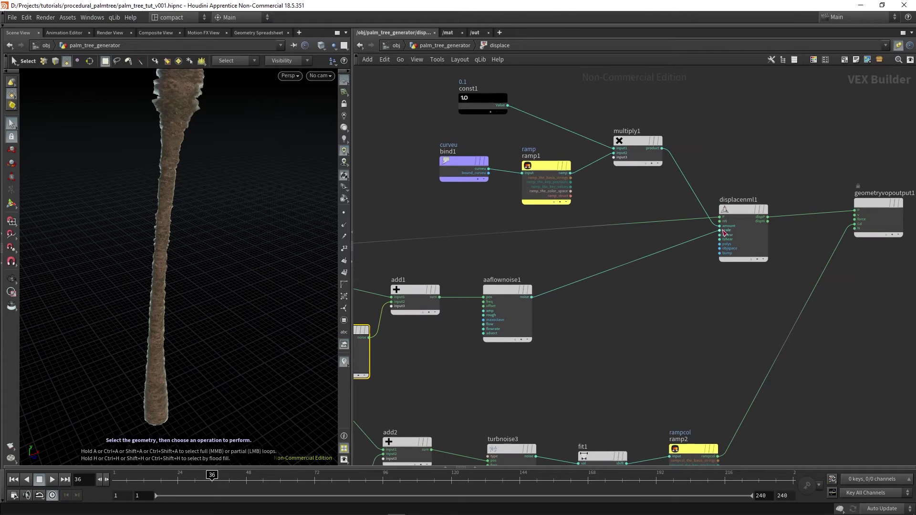
{"action": "left_click", "coordinate": [744, 211]}
{"action": "middle_click_drag", "start_coordinate": [691, 327], "coordinate": [618, 331]}
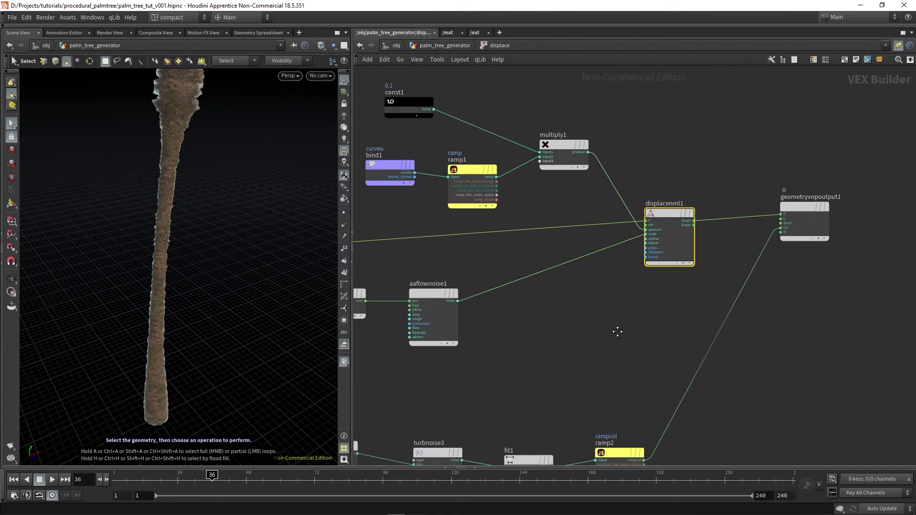
{"action": "key", "text": "p"}
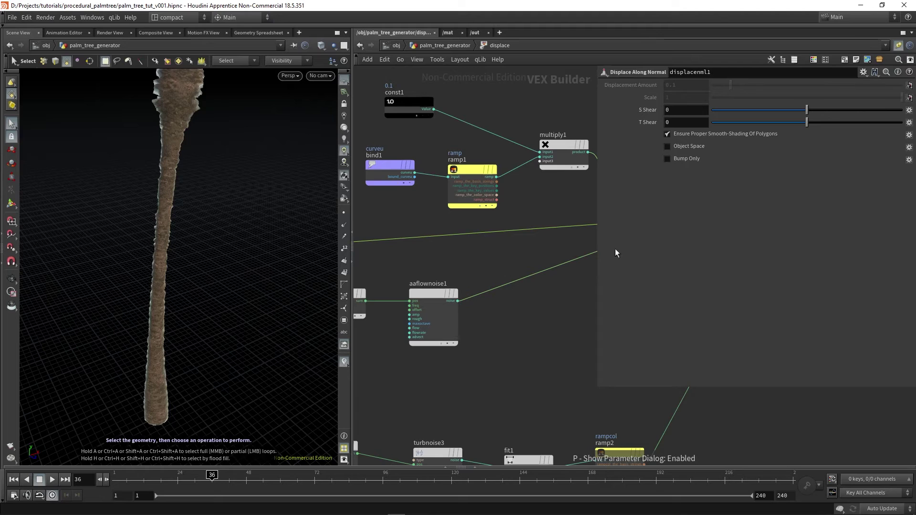
{"action": "key", "text": "p"}
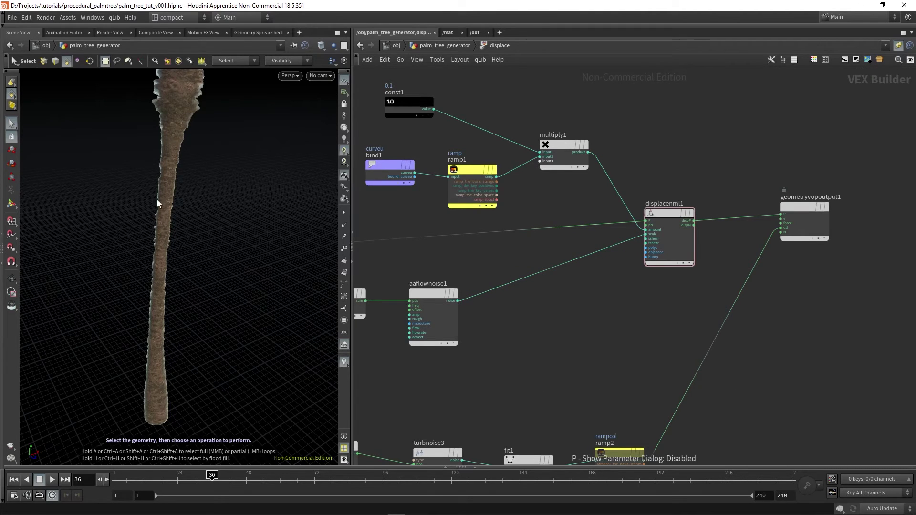
Examine the curveu bind and ramp1 parameters, then return to palm_tree_generator to view displace's ramp
{"action": "middle_click_drag", "start_coordinate": [498, 256], "coordinate": [538, 322]}
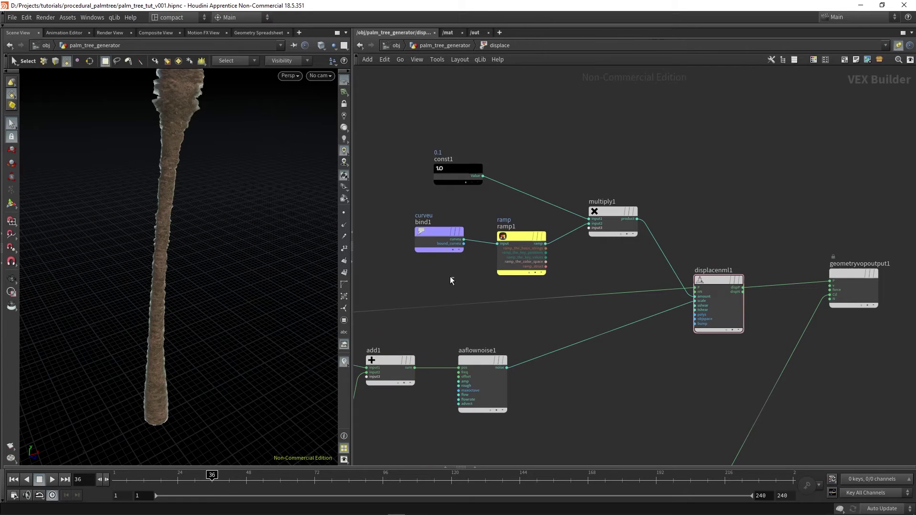
{"action": "left_click", "coordinate": [419, 230]}
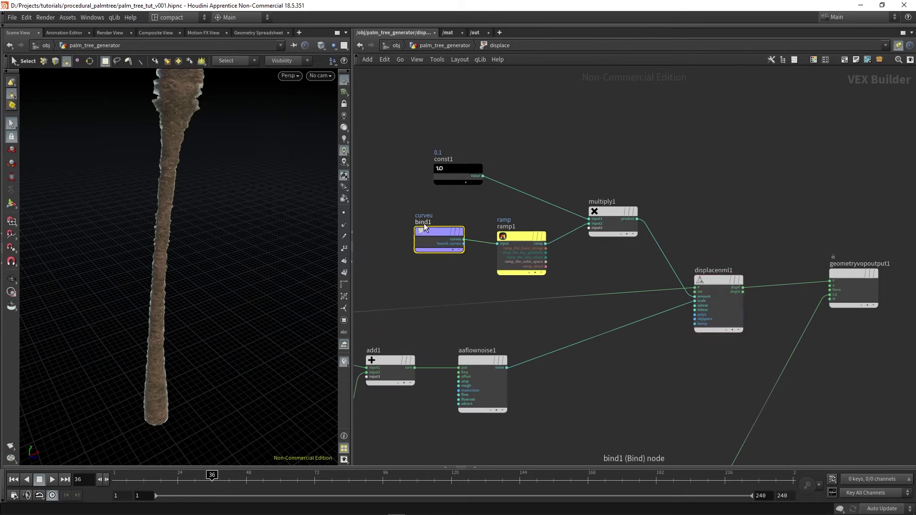
{"action": "left_click", "coordinate": [520, 236]}
{"action": "key", "text": "p"}
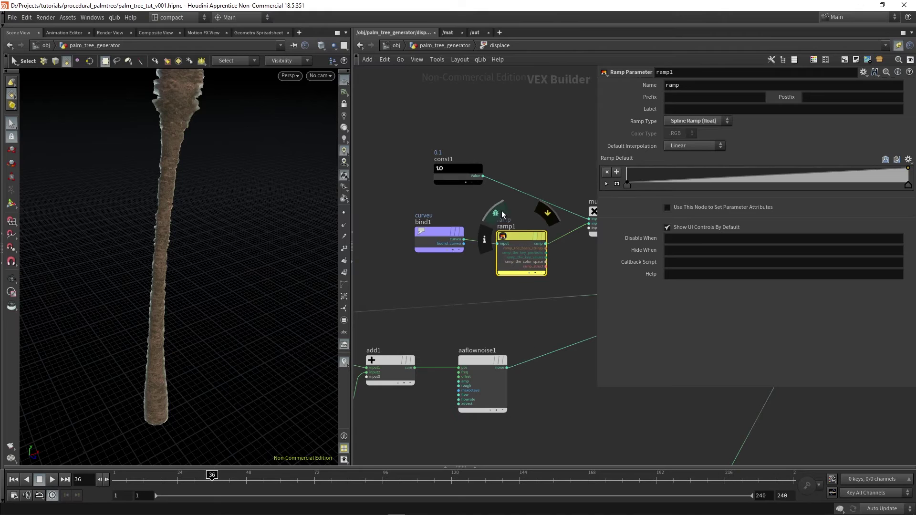
{"action": "left_click", "coordinate": [425, 45]}
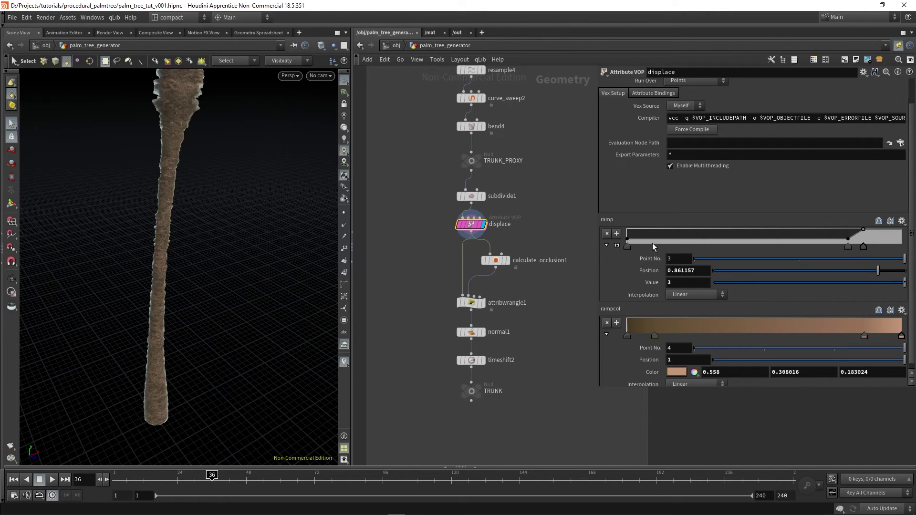
Reopen the displace VOP network at ramp1 and multiply1, and inspect the displacement along the trunk
{"action": "double_click", "coordinate": [471, 223]}
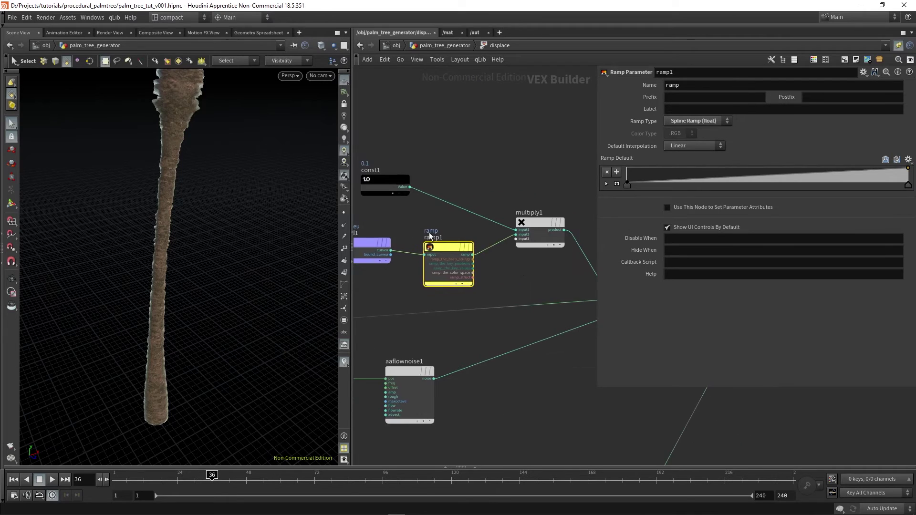
{"action": "scroll", "coordinate": [490, 262], "scroll_direction": "down", "scroll_amount": 2}
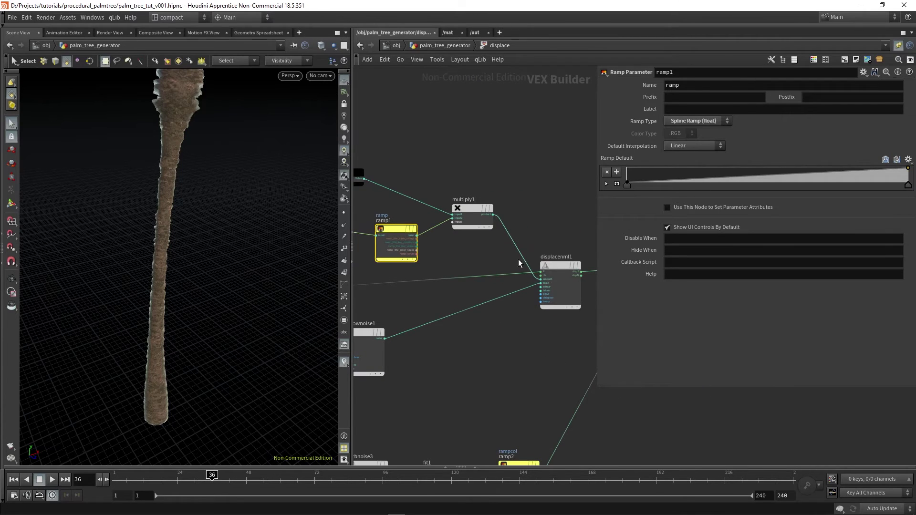
{"action": "middle_click_drag", "start_coordinate": [459, 246], "coordinate": [506, 254]}
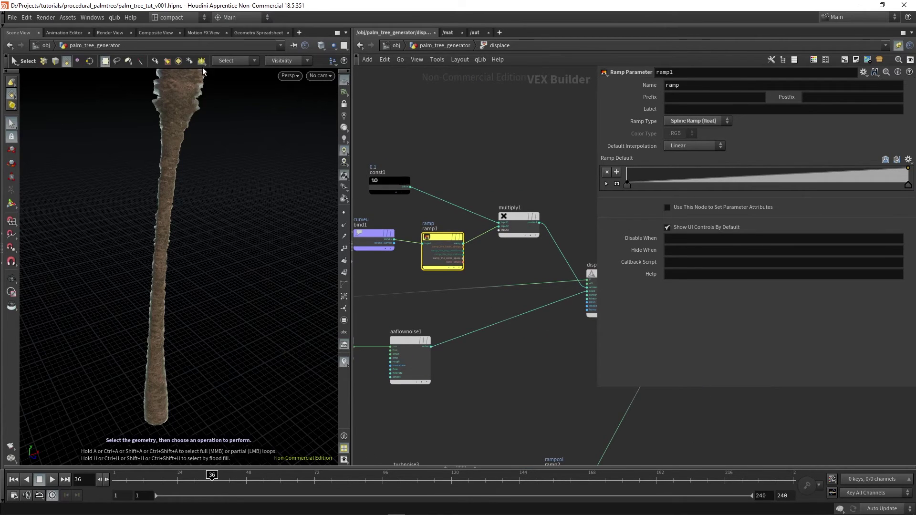
{"action": "right_click_drag", "start_coordinate": [170, 169], "coordinate": [170, 303], "text": "alt"}
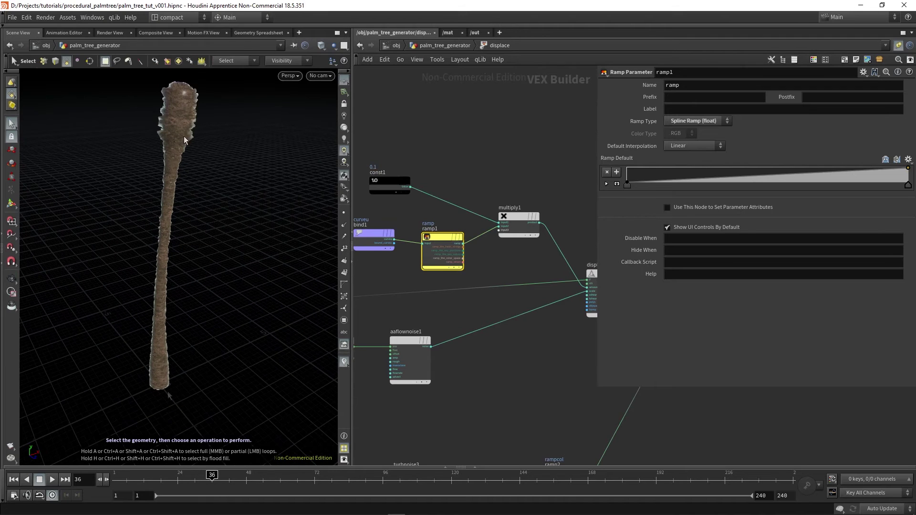
{"action": "right_click_drag", "start_coordinate": [192, 129], "coordinate": [174, 115], "text": "alt"}
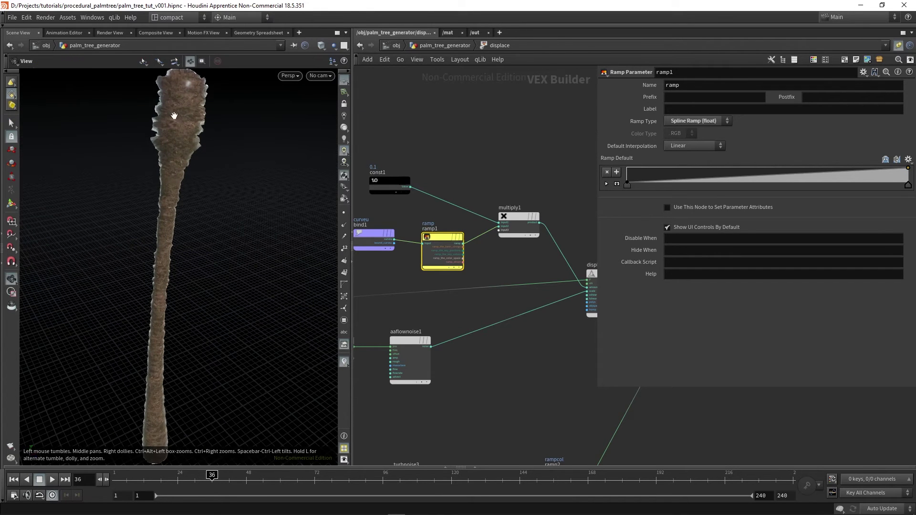
{"action": "middle_click_drag", "start_coordinate": [164, 305], "coordinate": [172, 274], "text": "alt"}
{"action": "right_click_drag", "start_coordinate": [171, 275], "coordinate": [169, 280], "text": "alt"}
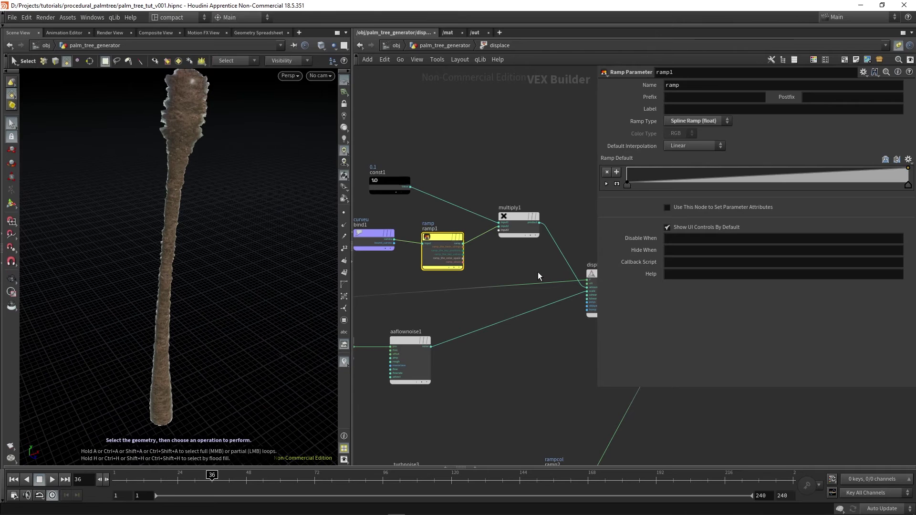
Go back to palm_tree_generator and display attribwrangle1
{"action": "left_click", "coordinate": [444, 46]}
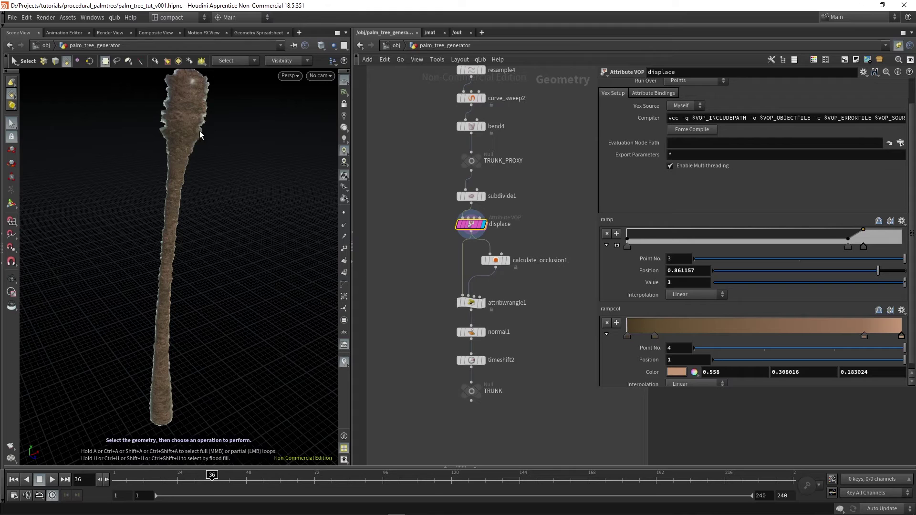
{"action": "scroll", "coordinate": [471, 310], "scroll_direction": "up", "scroll_amount": 2}
{"action": "left_click", "coordinate": [471, 310]}
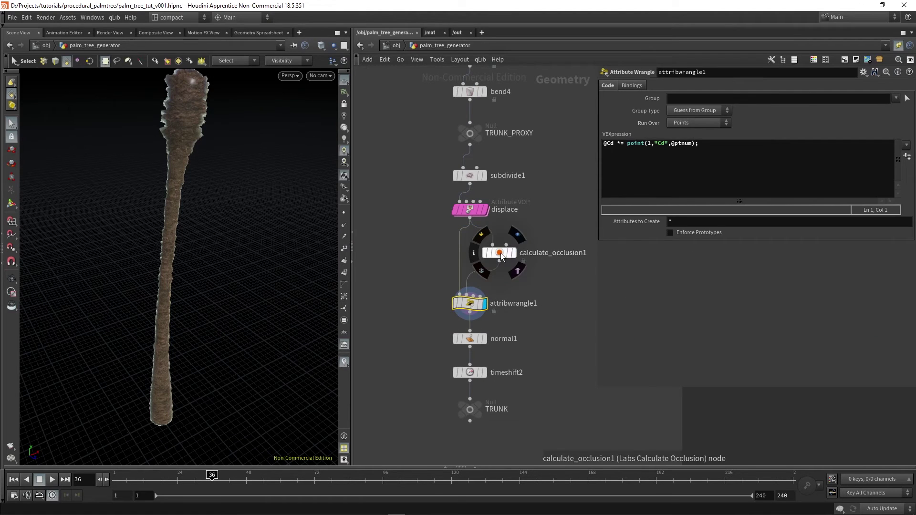
Display calculate_occlusion1, review its settings, and inspect the occlusion shading along the trunk
{"action": "left_click", "coordinate": [499, 253]}
{"action": "scroll", "coordinate": [496, 262], "scroll_direction": "up", "scroll_amount": 2}
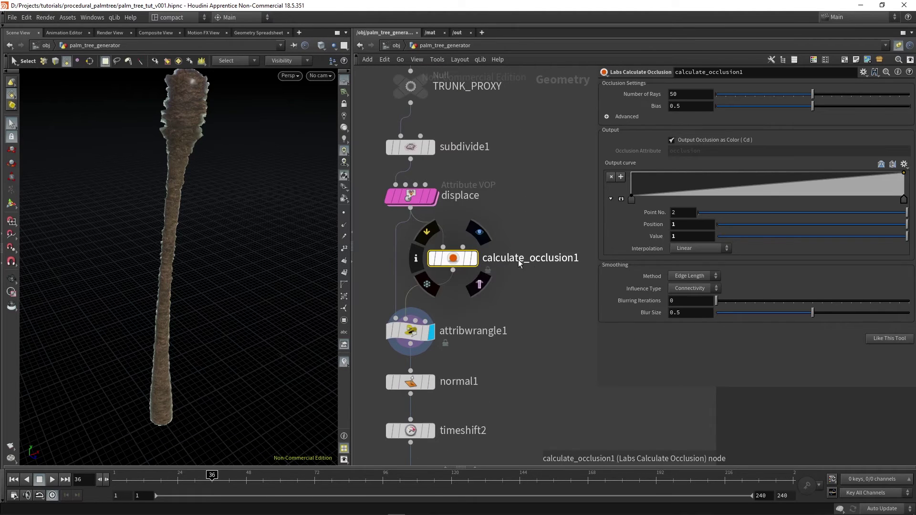
{"action": "left_click", "coordinate": [477, 233]}
{"action": "scroll", "coordinate": [186, 143], "scroll_direction": "up", "scroll_amount": 4}
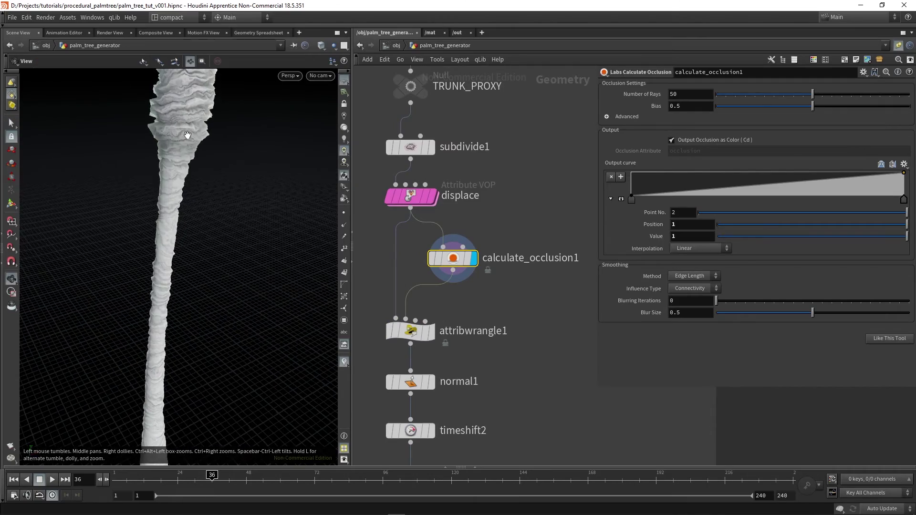
{"action": "left_click_drag", "start_coordinate": [185, 135], "coordinate": [171, 153], "text": "alt"}
{"action": "left_click_drag", "start_coordinate": [178, 230], "coordinate": [157, 225], "text": "alt"}
{"action": "left_click_drag", "start_coordinate": [158, 259], "coordinate": [164, 281], "text": "alt"}
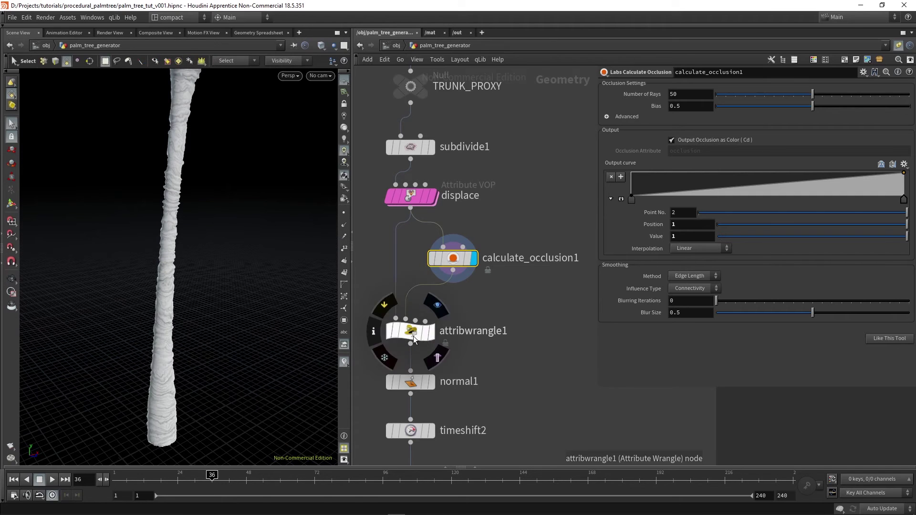
Select attribwrangle1 and examine the multiply operator in its Cd expression
{"action": "left_click", "coordinate": [410, 331]}
{"action": "double_click", "coordinate": [617, 143]}
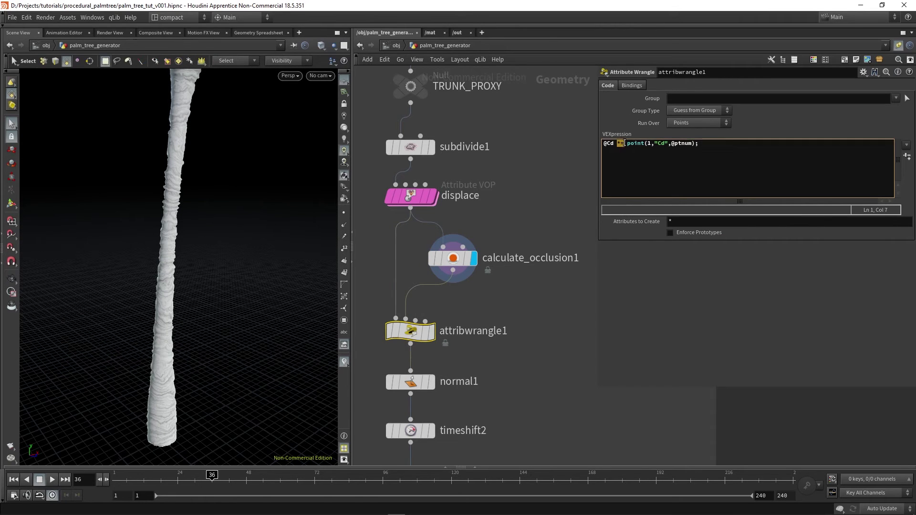
{"action": "mouse_move", "coordinate": [417, 202]}
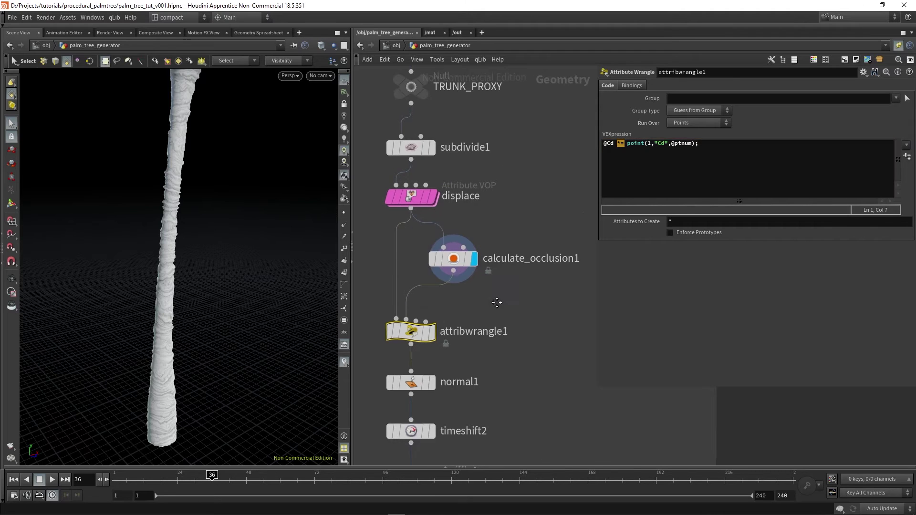
Display and select normal1, and inspect the colored, displaced trunk up close
{"action": "middle_click_drag", "start_coordinate": [496, 303], "coordinate": [520, 261]}
{"action": "middle_click_drag", "start_coordinate": [492, 222], "coordinate": [488, 171]}
{"action": "mouse_move", "coordinate": [441, 257]}
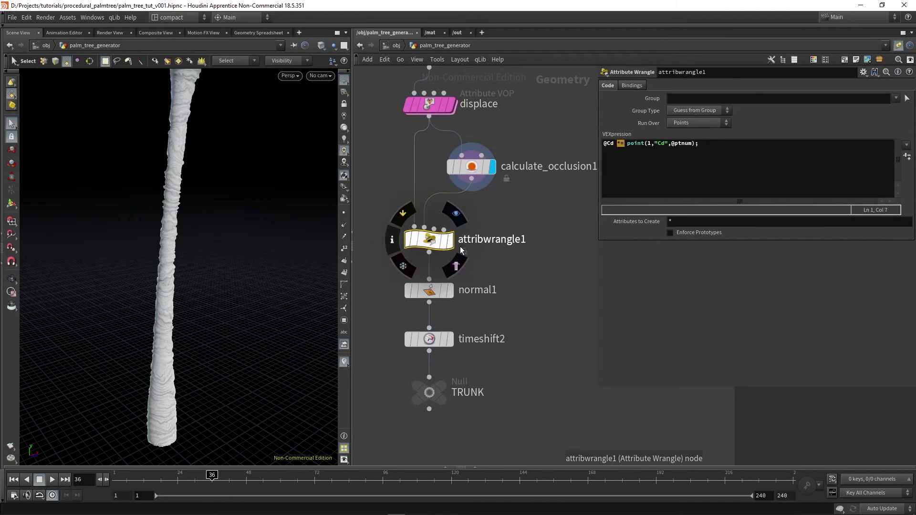
{"action": "left_click", "coordinate": [450, 290]}
{"action": "left_click", "coordinate": [429, 291]}
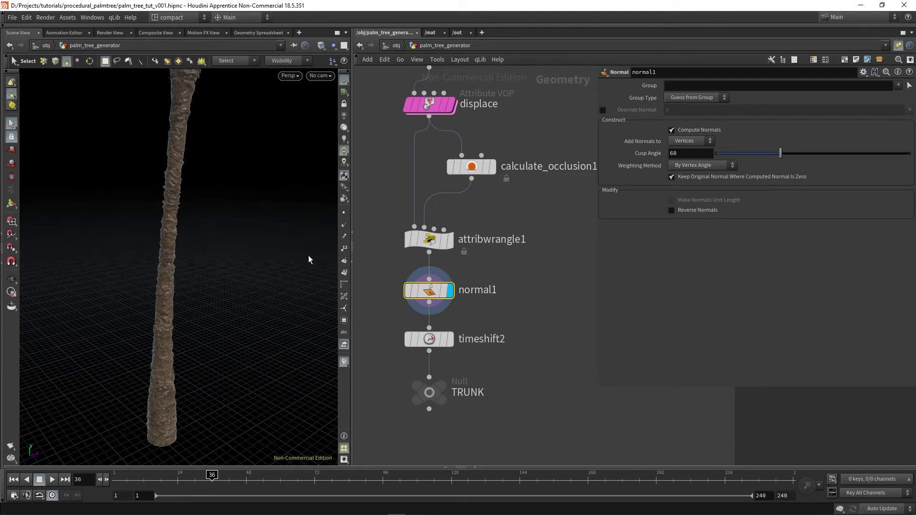
{"action": "key", "text": "Escape"}
{"action": "scroll", "coordinate": [169, 247], "scroll_direction": "up", "scroll_amount": 2}
{"action": "left_click_drag", "start_coordinate": [185, 227], "coordinate": [192, 251]}
Reopen the displace VOP network and examine aaflownoise1's noise settings and input connectors
{"action": "left_click", "coordinate": [427, 105]}
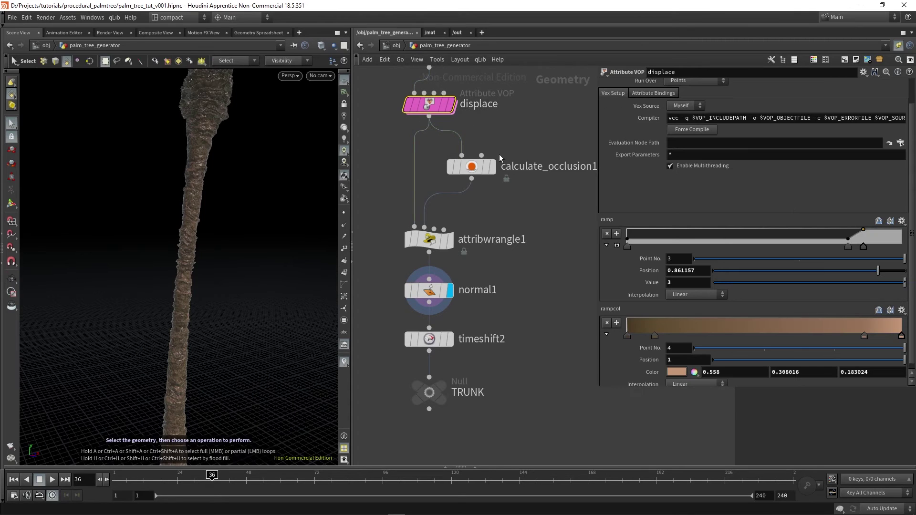
{"action": "double_click", "coordinate": [428, 106]}
{"action": "scroll", "coordinate": [450, 306], "scroll_direction": "down", "scroll_amount": 2}
{"action": "middle_click_drag", "start_coordinate": [442, 308], "coordinate": [526, 218]}
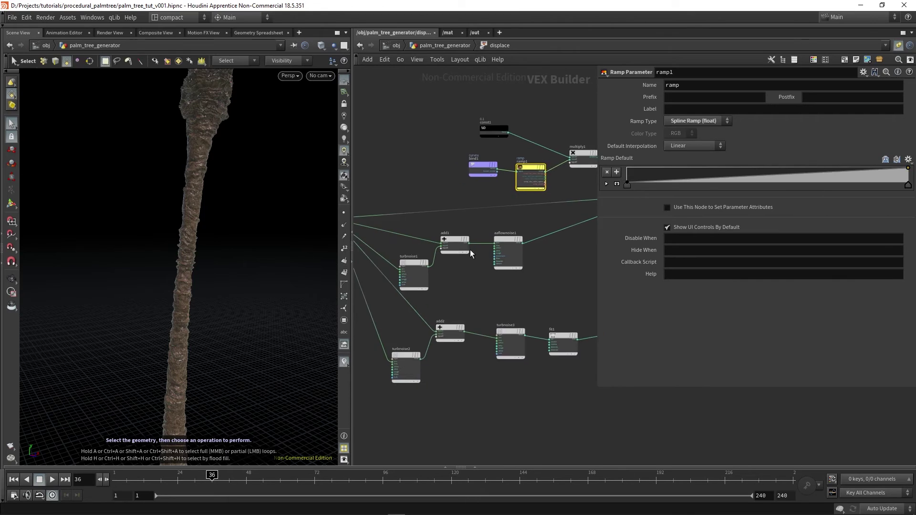
{"action": "scroll", "coordinate": [470, 250], "scroll_direction": "up", "scroll_amount": 2}
{"action": "left_click_drag", "start_coordinate": [510, 307], "coordinate": [530, 257]}
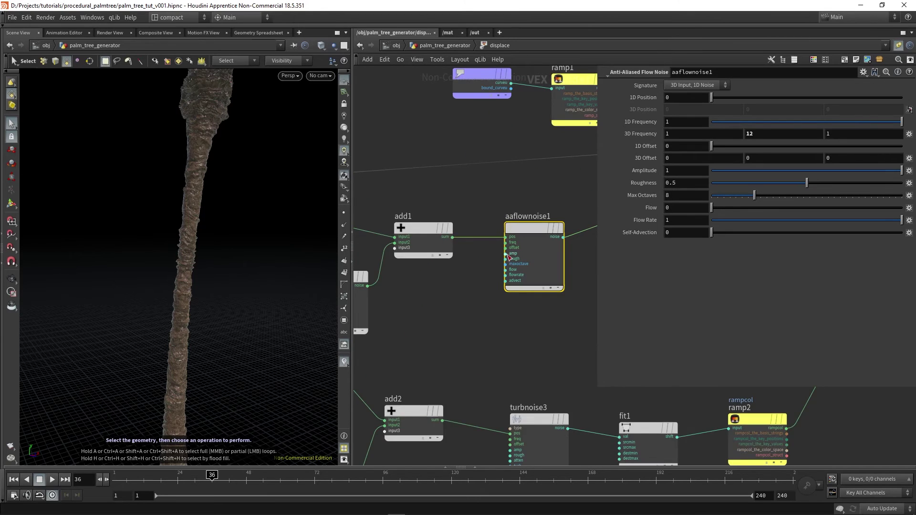
{"action": "scroll", "coordinate": [507, 250], "scroll_direction": "up", "scroll_amount": 4}
{"action": "right_click", "coordinate": [505, 248]}
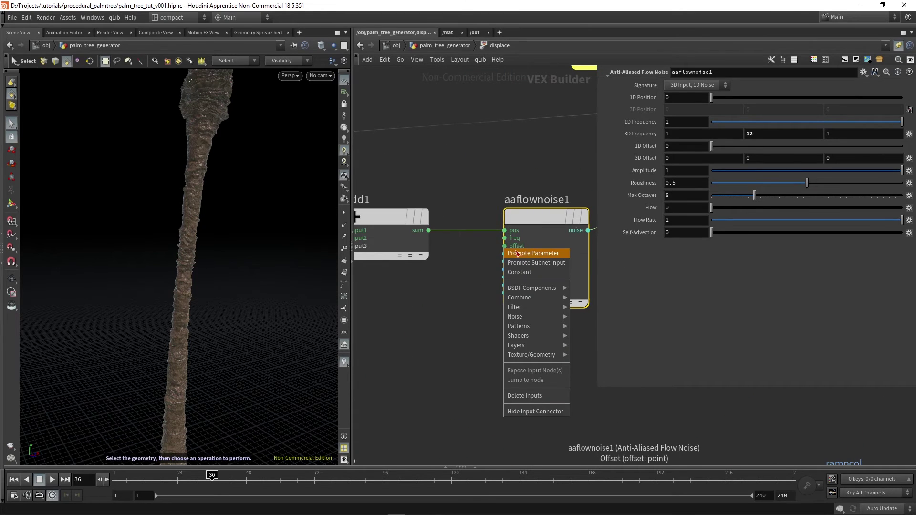
{"action": "key", "text": "Escape"}
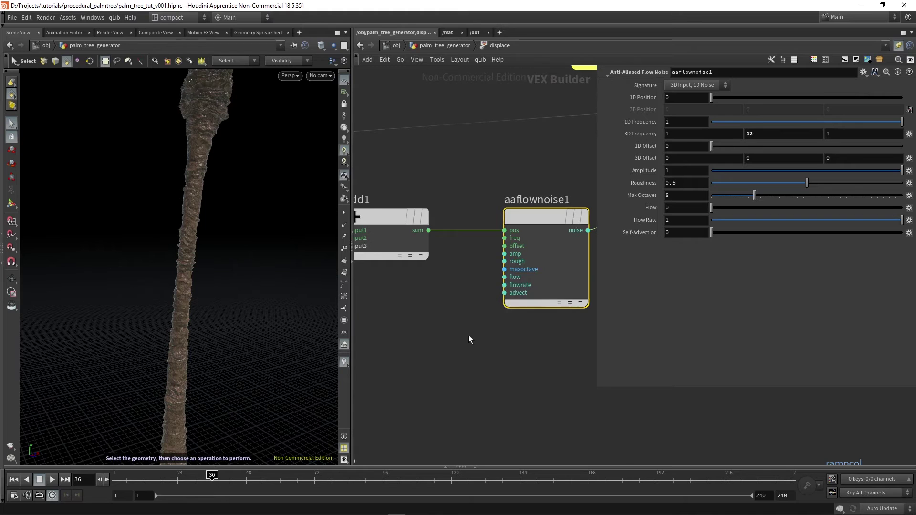
{"action": "scroll", "coordinate": [482, 319], "scroll_direction": "down", "scroll_amount": 3}
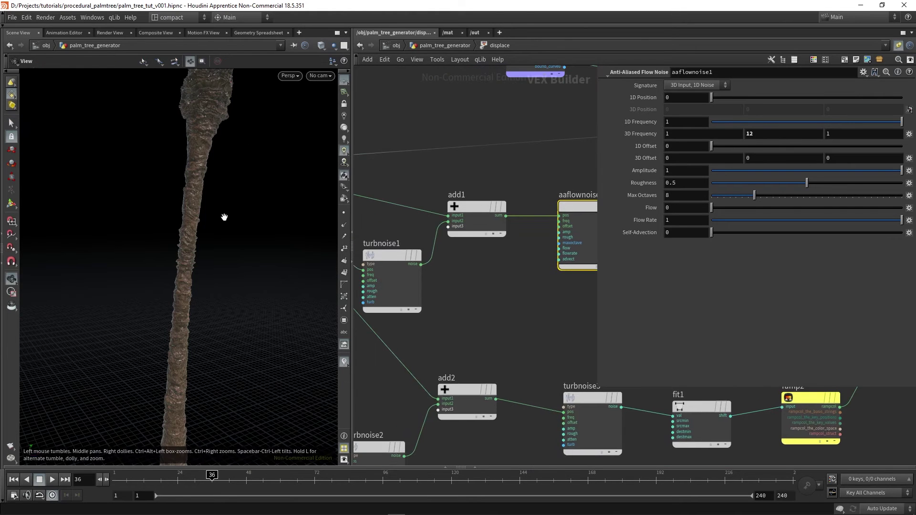
Go back to palm_tree_generator, display the TRUNK null, and inspect the trunk up to its head
{"action": "left_click", "coordinate": [445, 45]}
{"action": "scroll", "coordinate": [508, 377], "scroll_direction": "down", "scroll_amount": 5}
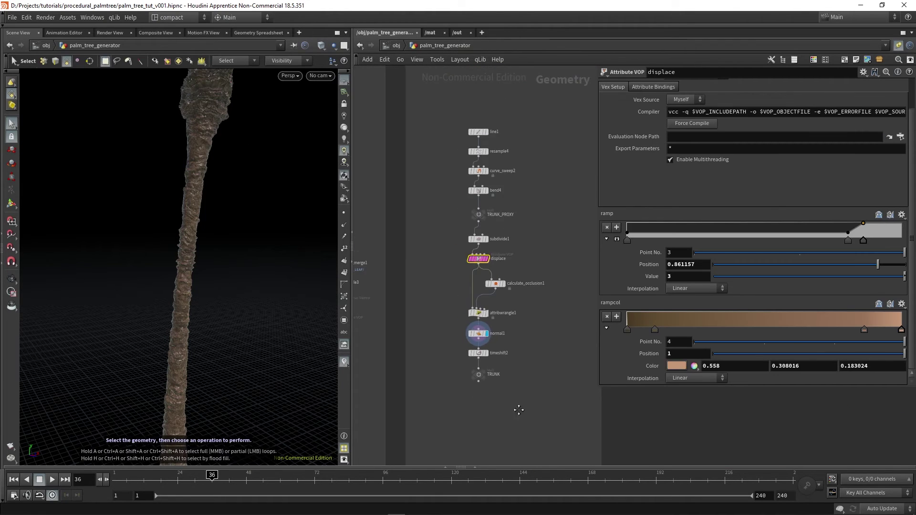
{"action": "scroll", "coordinate": [491, 286], "scroll_direction": "up", "scroll_amount": 3}
{"action": "mouse_move", "coordinate": [491, 274]}
{"action": "scroll", "coordinate": [491, 274], "scroll_direction": "down", "scroll_amount": 5}
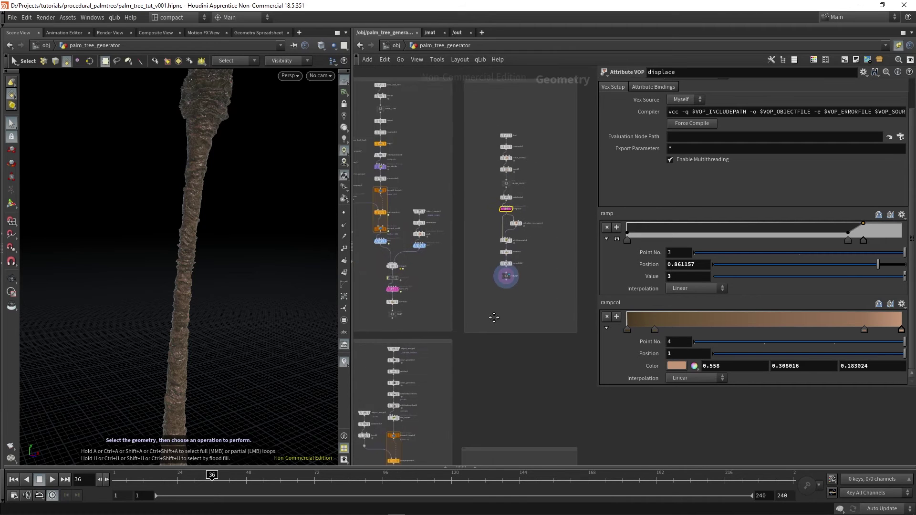
{"action": "middle_click_drag", "start_coordinate": [492, 334], "coordinate": [525, 170]}
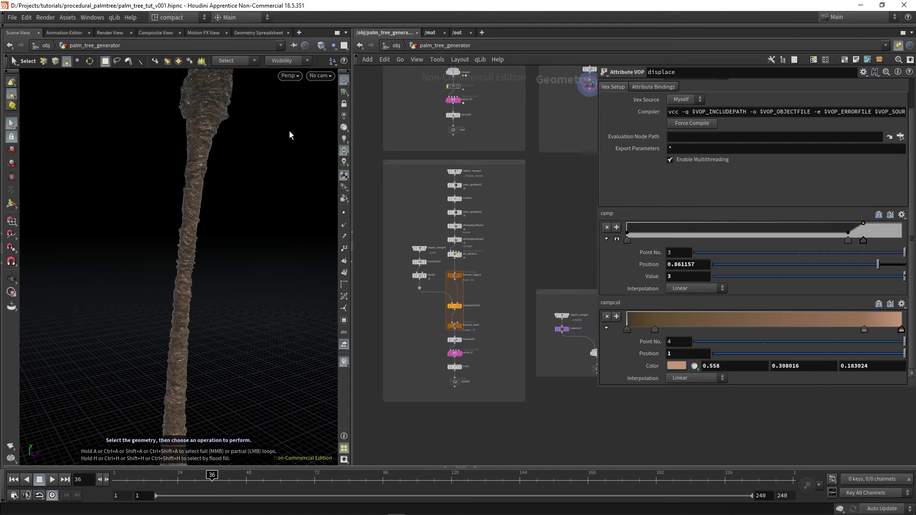
{"action": "right_click_drag", "start_coordinate": [219, 152], "coordinate": [229, 184], "text": "alt"}
{"action": "middle_click_drag", "start_coordinate": [229, 184], "coordinate": [222, 217], "text": "alt"}
{"action": "left_click_drag", "start_coordinate": [221, 217], "coordinate": [198, 111]}
{"action": "key", "text": "s"}
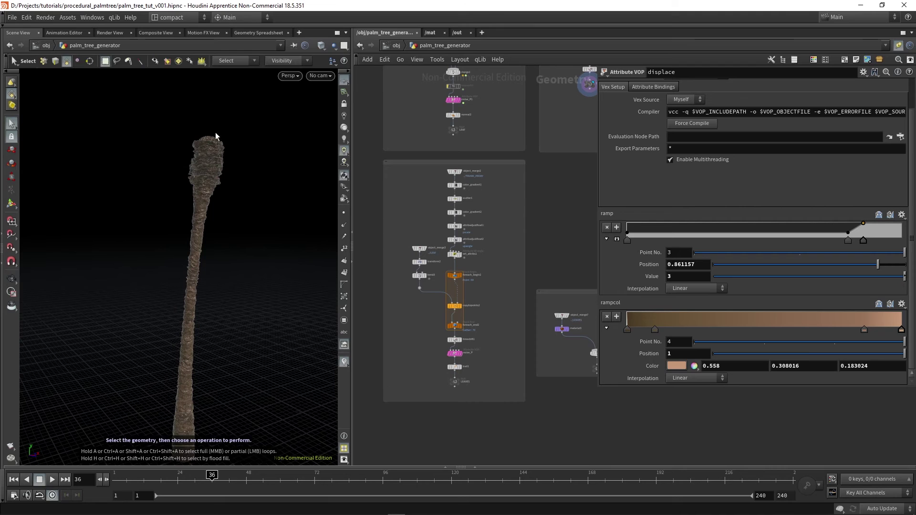
Display and select object_merge2, which brings TRUNK_PROXY into the leaf-scattering network
{"action": "scroll", "coordinate": [462, 174], "scroll_direction": "up", "scroll_amount": 3}
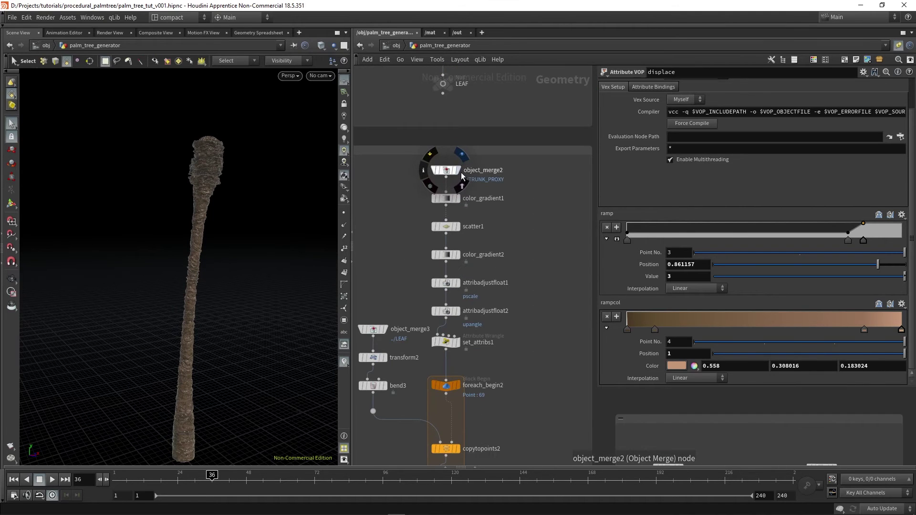
{"action": "left_click", "coordinate": [459, 171]}
{"action": "left_click", "coordinate": [448, 170]}
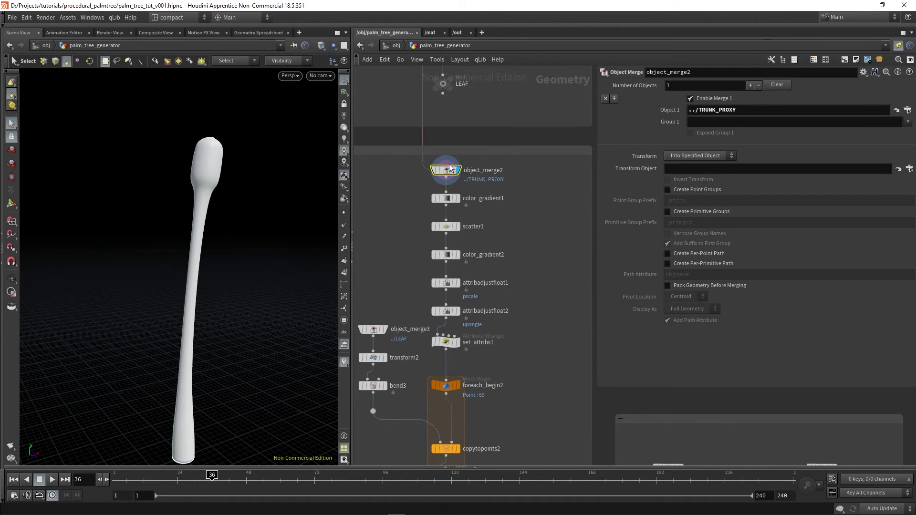
Display color_gradient1 and review its axis options and density ramp against the trunk
{"action": "scroll", "coordinate": [450, 201], "scroll_direction": "up", "scroll_amount": 3}
{"action": "left_click", "coordinate": [450, 200]}
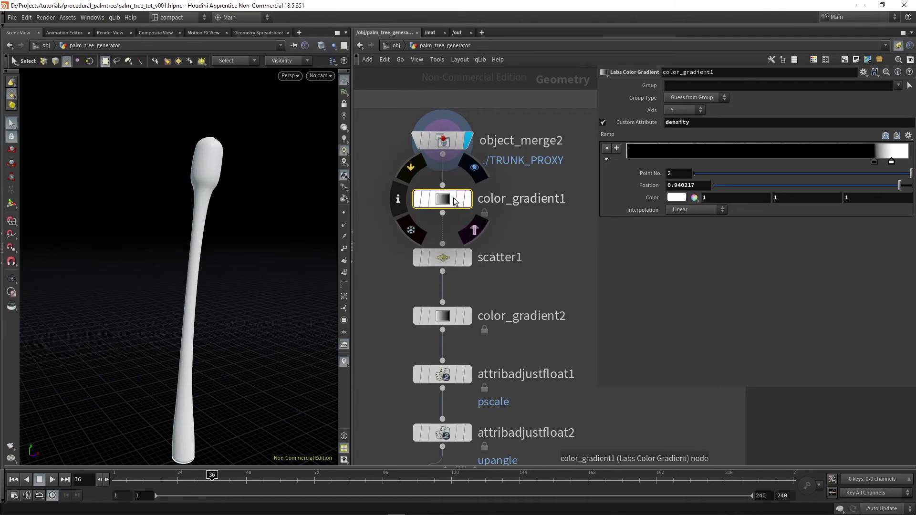
{"action": "left_click", "coordinate": [471, 200]}
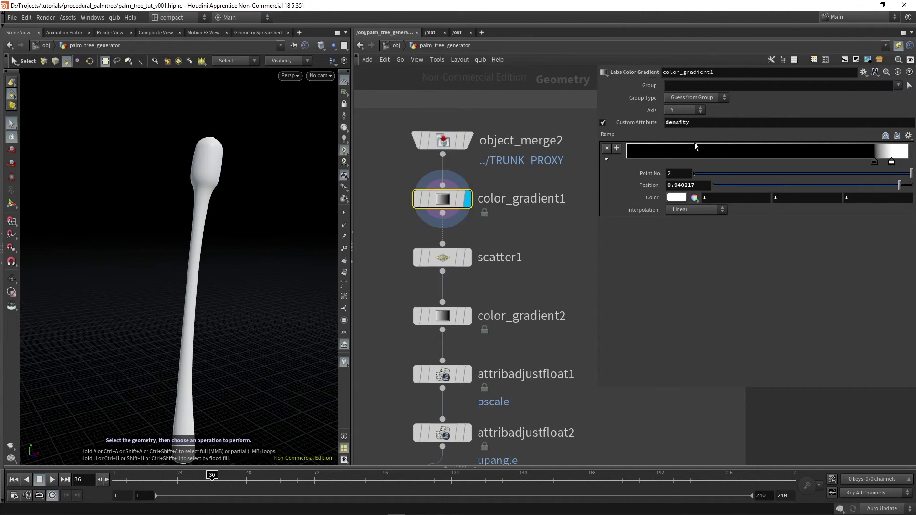
{"action": "left_click", "coordinate": [677, 111]}
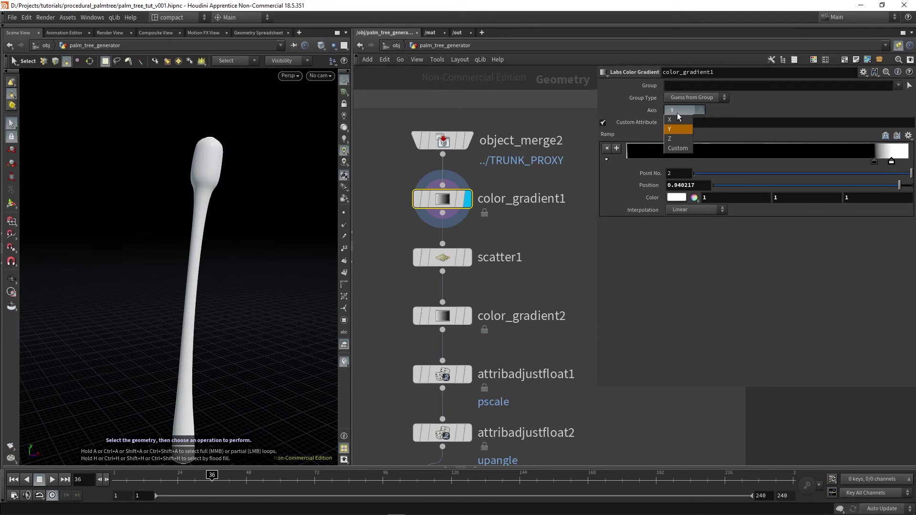
{"action": "left_click", "coordinate": [675, 110]}
{"action": "left_click_drag", "start_coordinate": [262, 304], "coordinate": [176, 144], "text": "alt"}
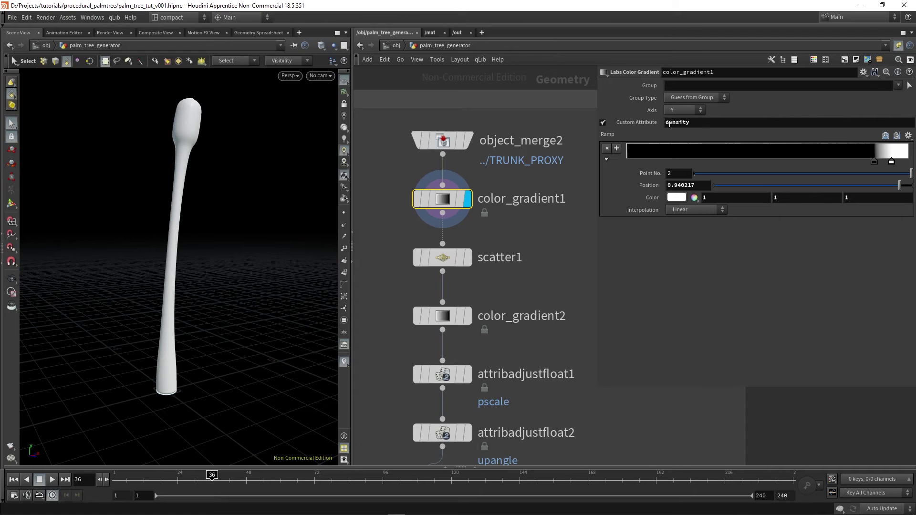
Reset color_gradient1's custom attribute to Cd to preview the gradient on the trunk, and restore it to density
{"action": "middle_click", "coordinate": [648, 122], "text": "ctrl"}
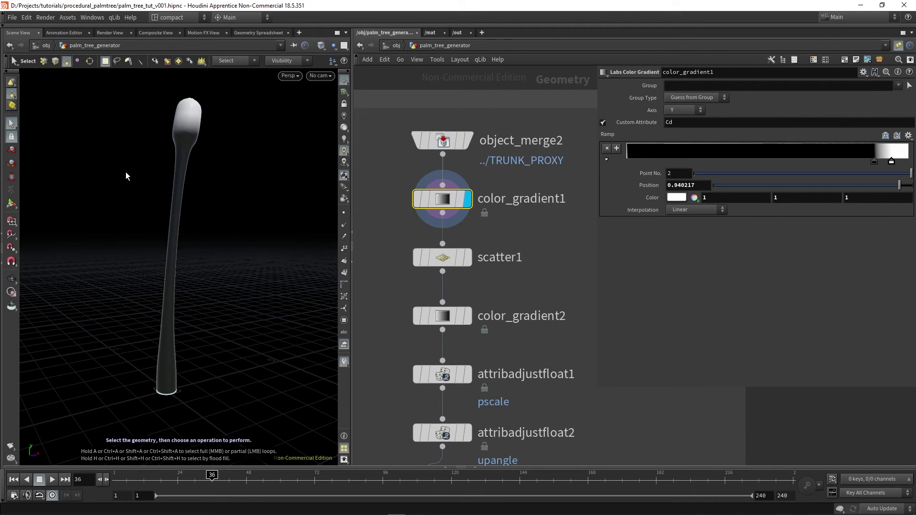
{"action": "left_click_drag", "start_coordinate": [170, 133], "coordinate": [155, 148], "text": "alt"}
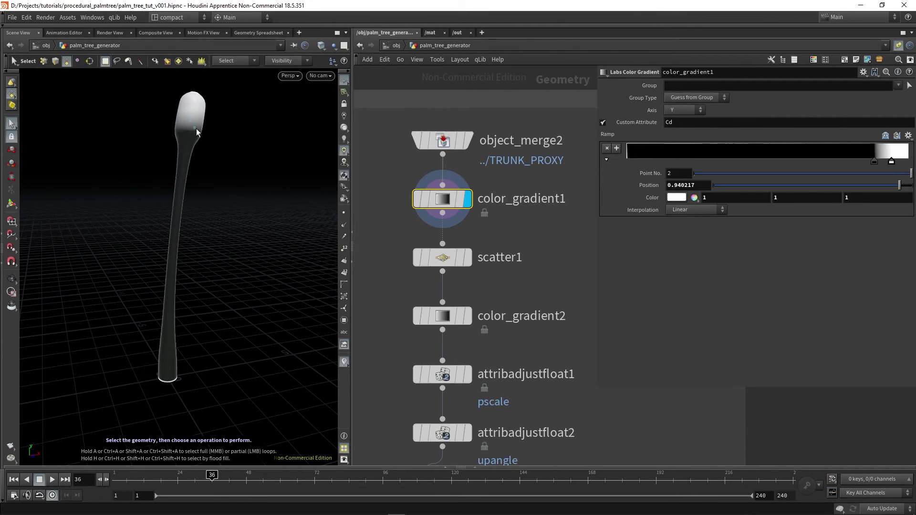
{"action": "left_click_drag", "start_coordinate": [680, 123], "coordinate": [653, 123]}
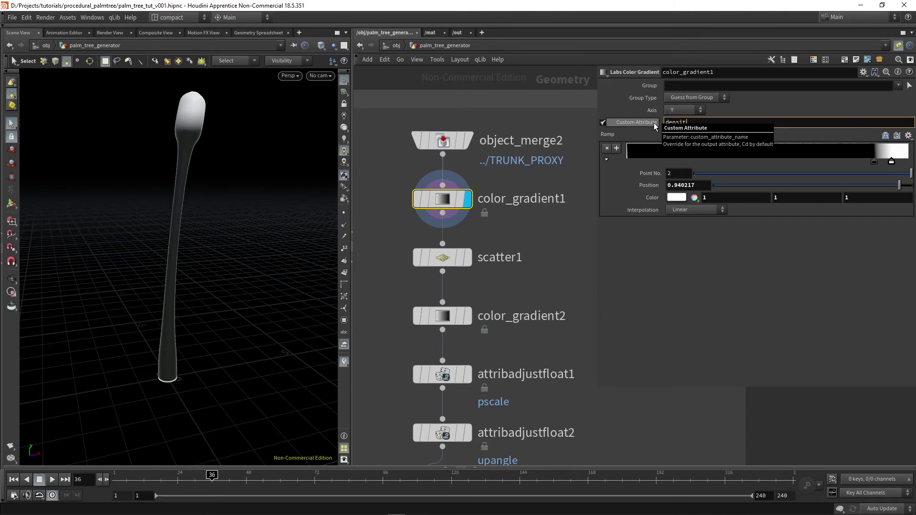
{"action": "key", "text": "Return"}
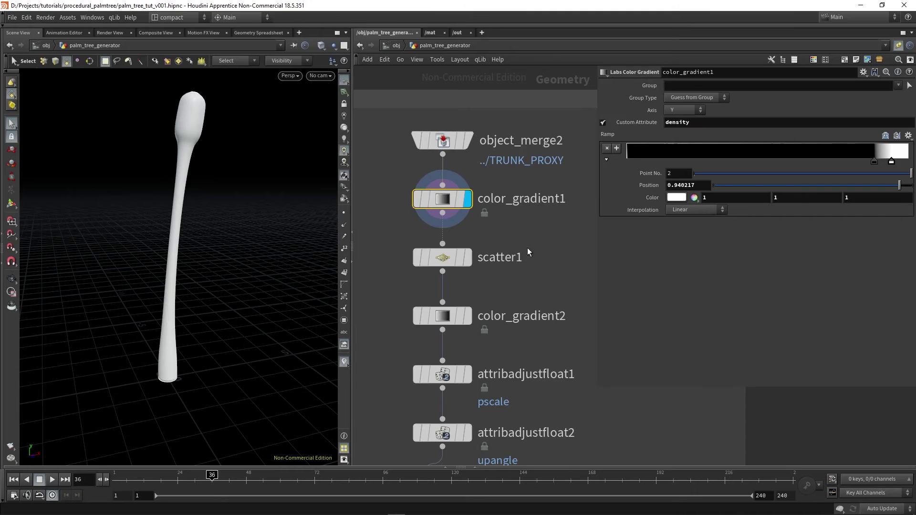
Select scatter1, check its Density Attribute setting, and display the scattered points
{"action": "left_click", "coordinate": [442, 261]}
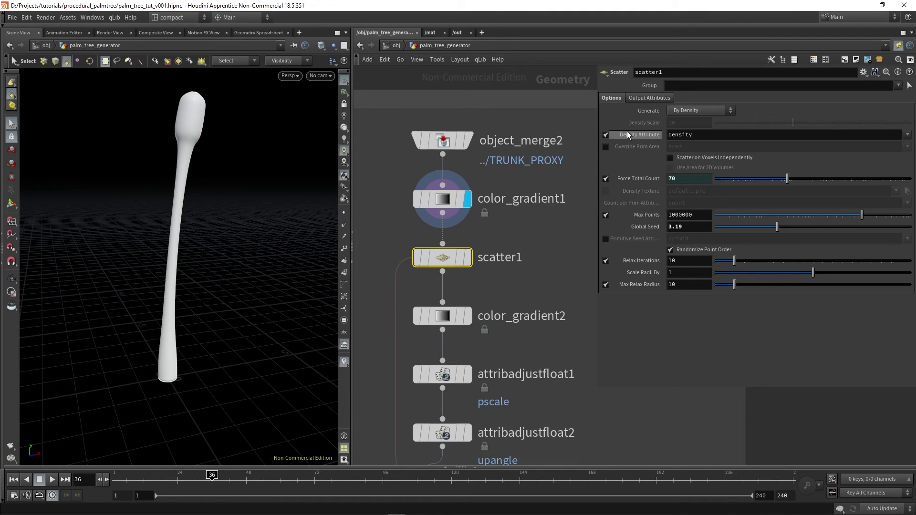
{"action": "double_click", "coordinate": [682, 134]}
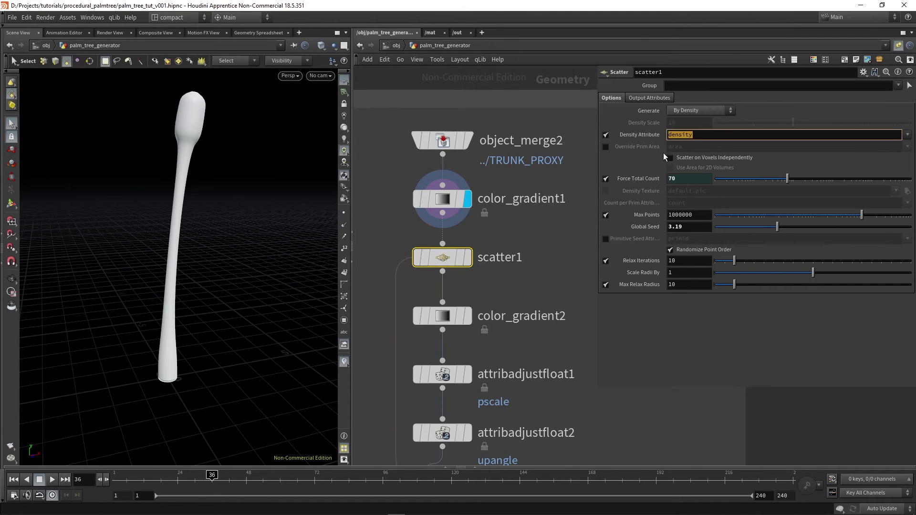
{"action": "left_click", "coordinate": [467, 257]}
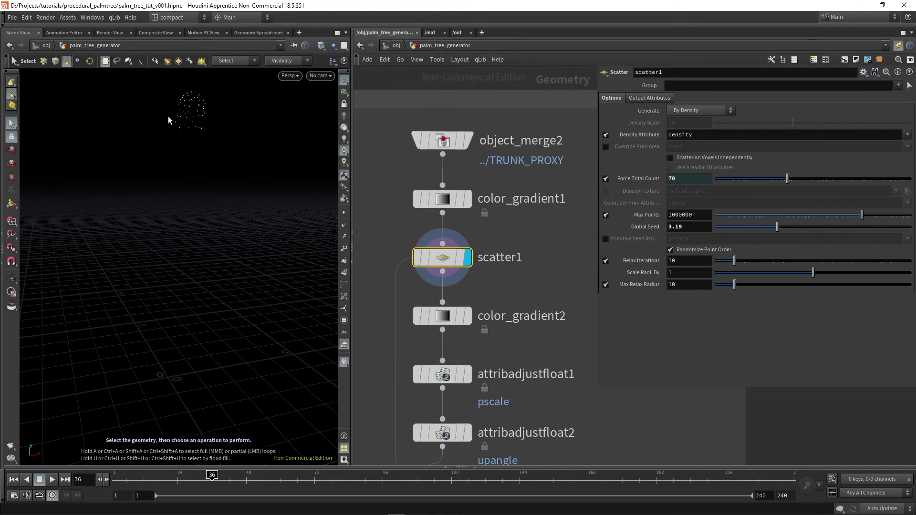
Move the black point of color_gradient1's density ramp to position 0.845501
{"action": "left_click", "coordinate": [441, 199]}
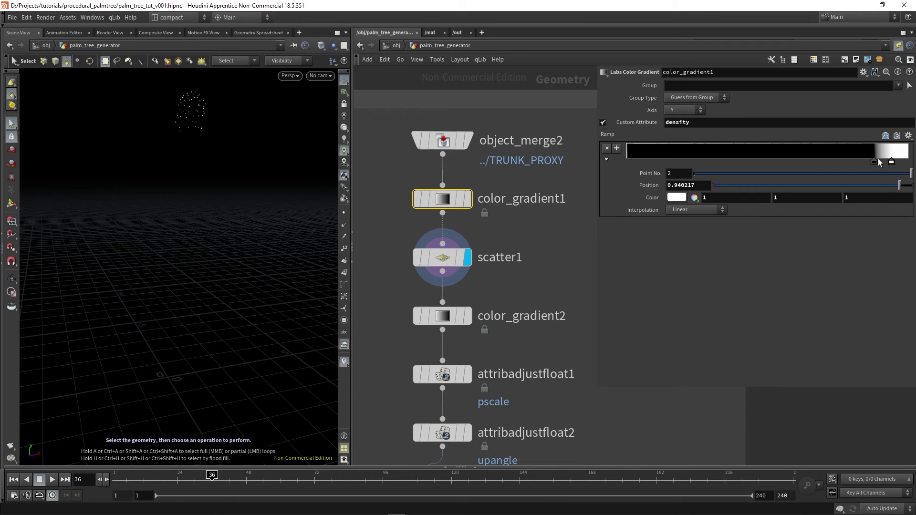
{"action": "mouse_move", "coordinate": [875, 161]}
{"action": "left_mouse_down"}
{"action": "mouse_move", "coordinate": [833, 164]}
{"action": "mouse_move", "coordinate": [863, 167]}
{"action": "left_mouse_up"}
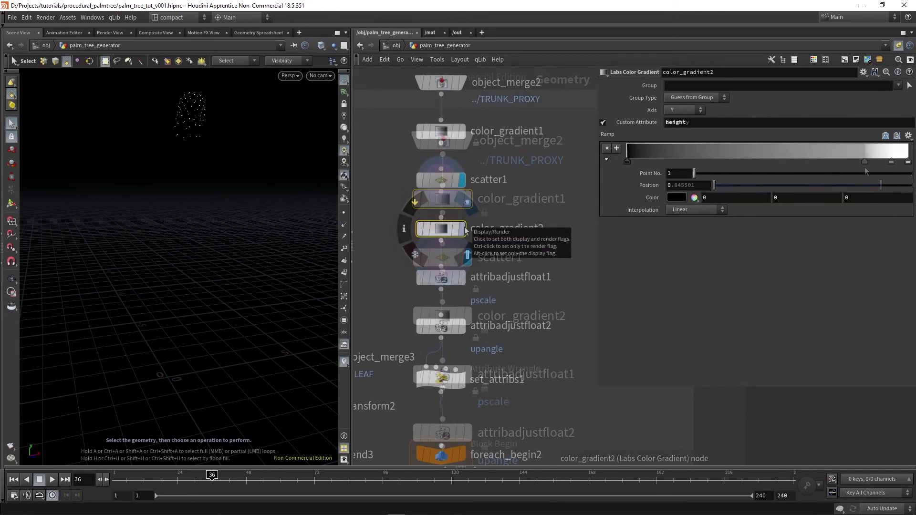
Display color_gradient2 and examine the bend expressions and Bend Remap ramp in set_attribs1
{"action": "left_click", "coordinate": [466, 203]}
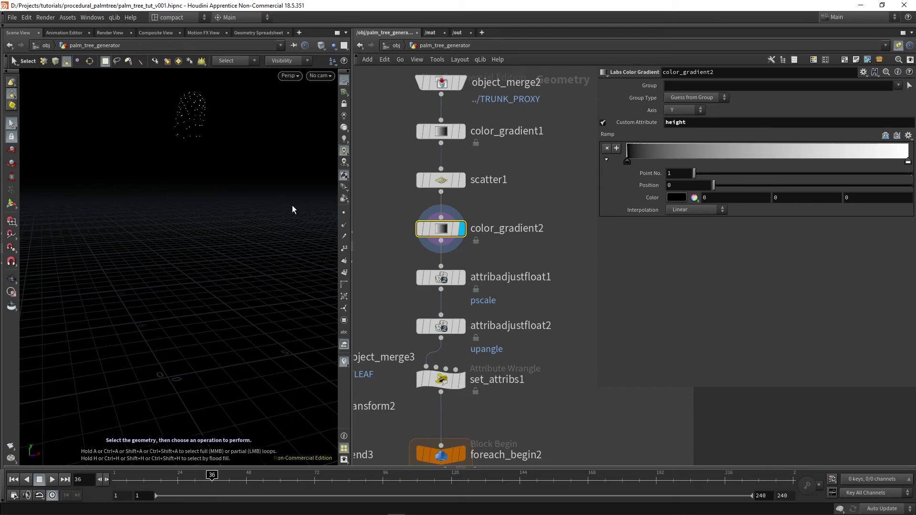
{"action": "middle_click_drag", "start_coordinate": [540, 326], "coordinate": [533, 247]}
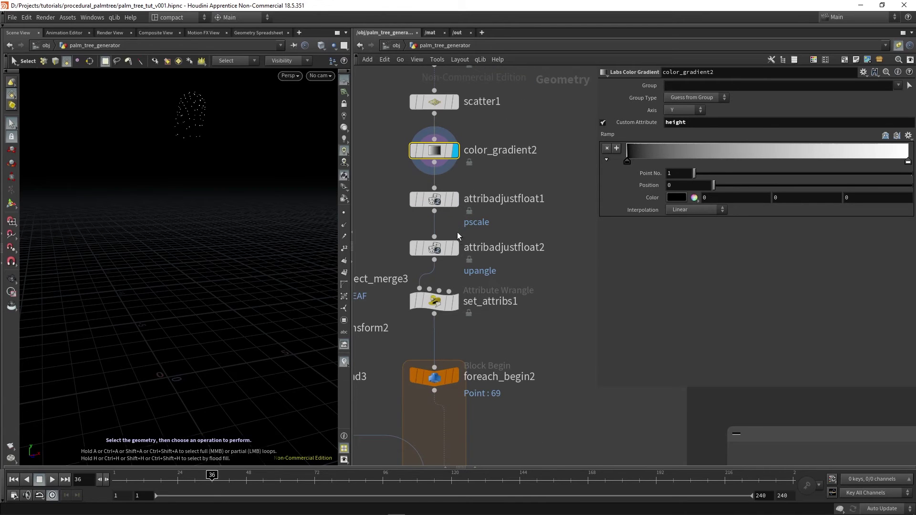
{"action": "left_click", "coordinate": [435, 252]}
{"action": "left_click", "coordinate": [435, 303]}
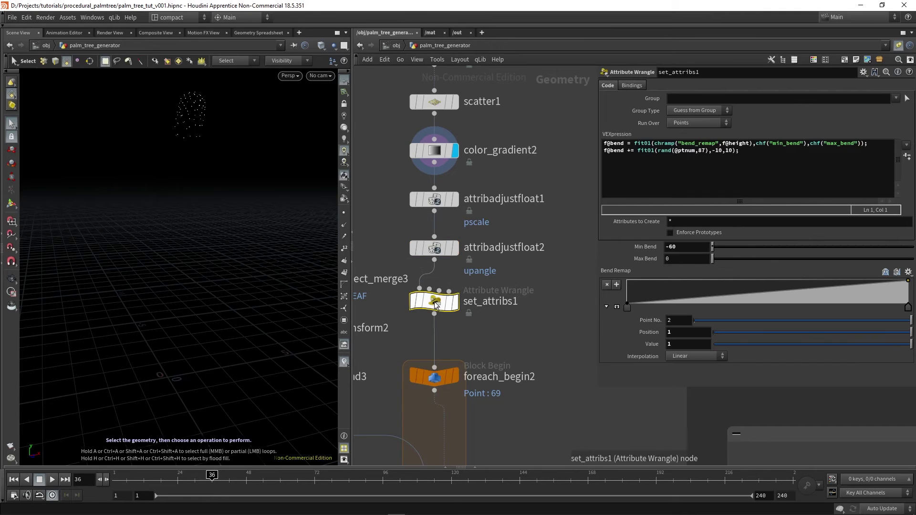
{"action": "middle_click_drag", "start_coordinate": [219, 145], "coordinate": [218, 172], "text": "alt"}
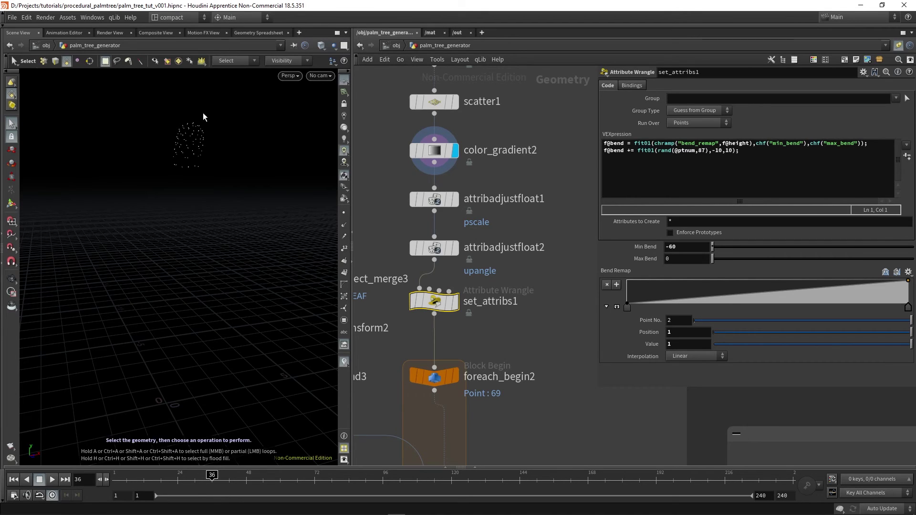
Check color_gradient2's height attribute, and review the random pscale settings in attribadjustfloat1
{"action": "left_click", "coordinate": [439, 150]}
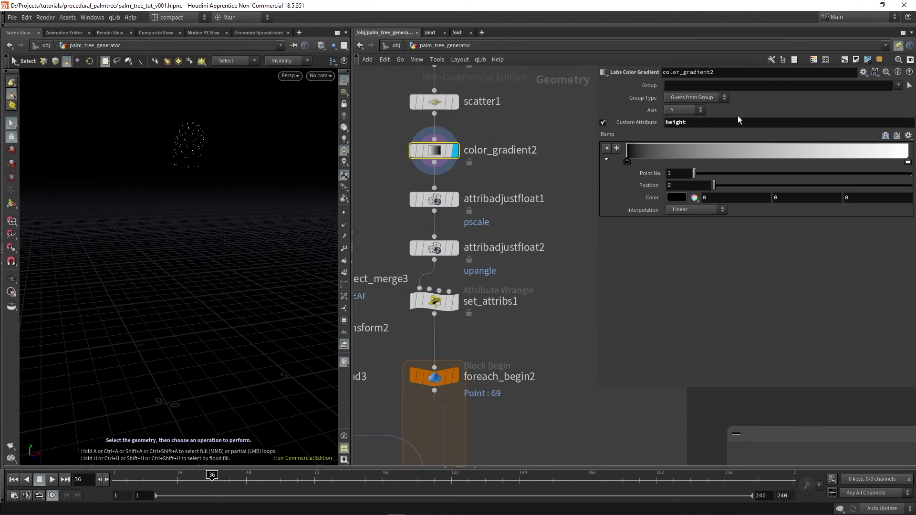
{"action": "double_click", "coordinate": [690, 126]}
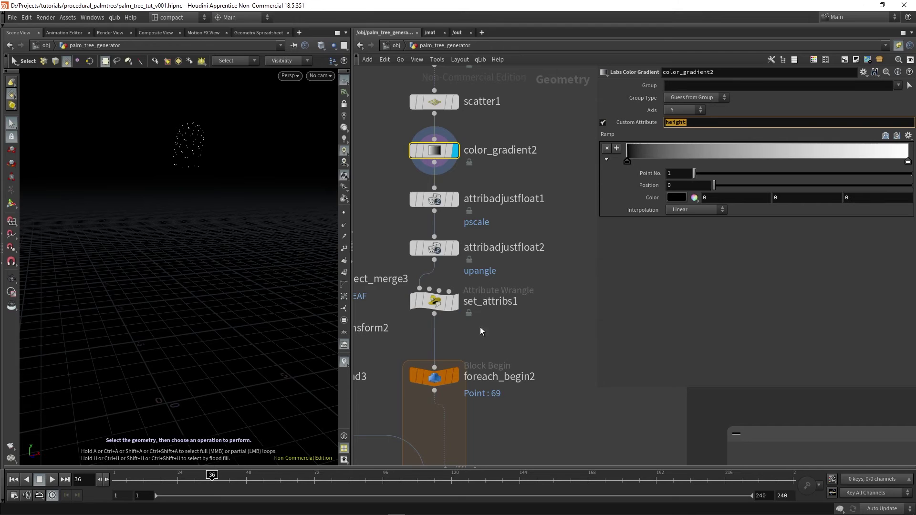
{"action": "middle_click_drag", "start_coordinate": [488, 344], "coordinate": [501, 313]}
{"action": "left_click", "coordinate": [450, 169]}
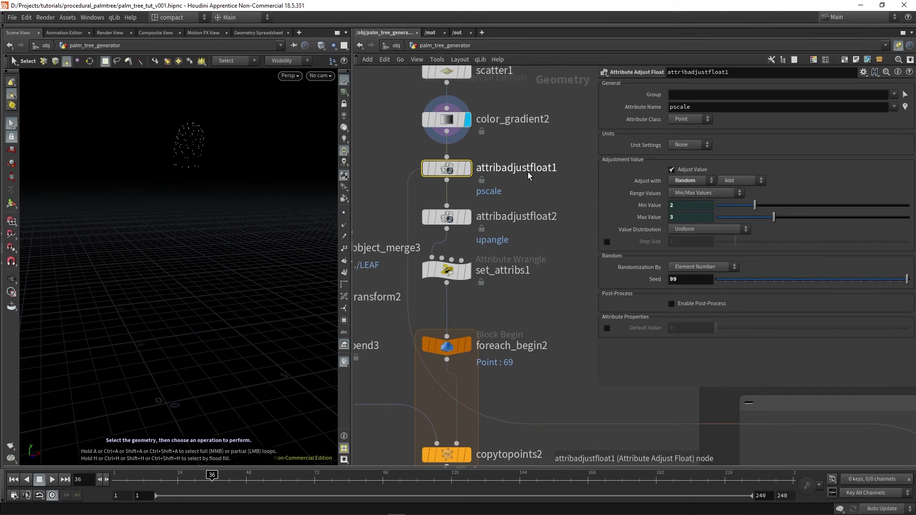
{"action": "left_click_drag", "start_coordinate": [697, 107], "coordinate": [669, 108]}
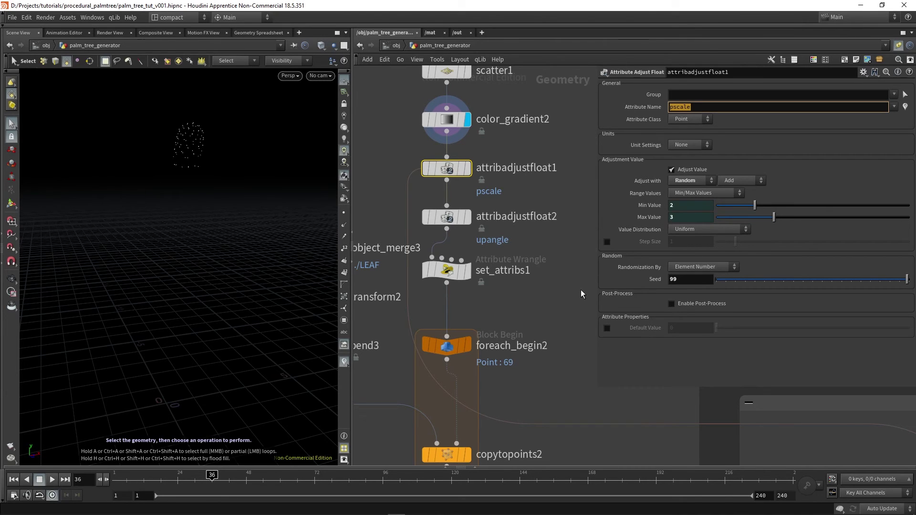
Select the PALM_TREE null and check its leaf Pscale Min Value and Max Value controls
{"action": "scroll", "coordinate": [576, 333], "scroll_direction": "down", "scroll_amount": 4}
{"action": "middle_click_drag", "start_coordinate": [565, 348], "coordinate": [528, 346]}
{"action": "scroll", "coordinate": [583, 342], "scroll_direction": "down", "scroll_amount": 1}
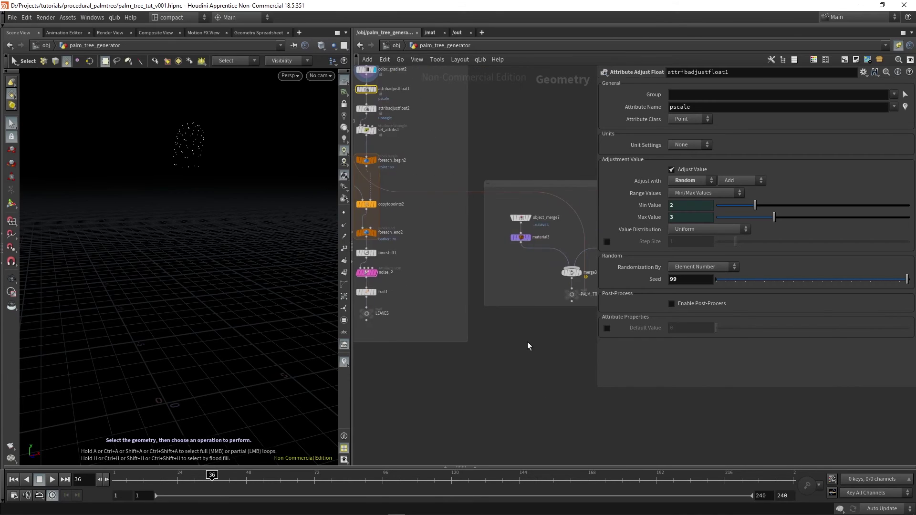
{"action": "scroll", "coordinate": [576, 298], "scroll_direction": "up", "scroll_amount": 2}
{"action": "left_click", "coordinate": [570, 295]}
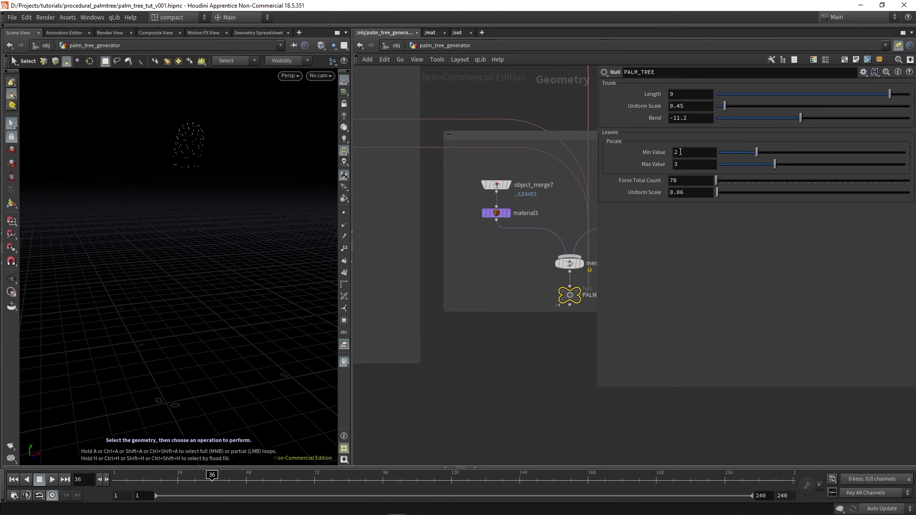
Return to attribadjustfloat1, and review attribadjustfloat2's upangle attribute with its random minimum and maximum values
{"action": "scroll", "coordinate": [529, 286], "scroll_direction": "down", "scroll_amount": 2}
{"action": "middle_click_drag", "start_coordinate": [507, 290], "coordinate": [550, 383]}
{"action": "scroll", "coordinate": [398, 169], "scroll_direction": "up", "scroll_amount": 4}
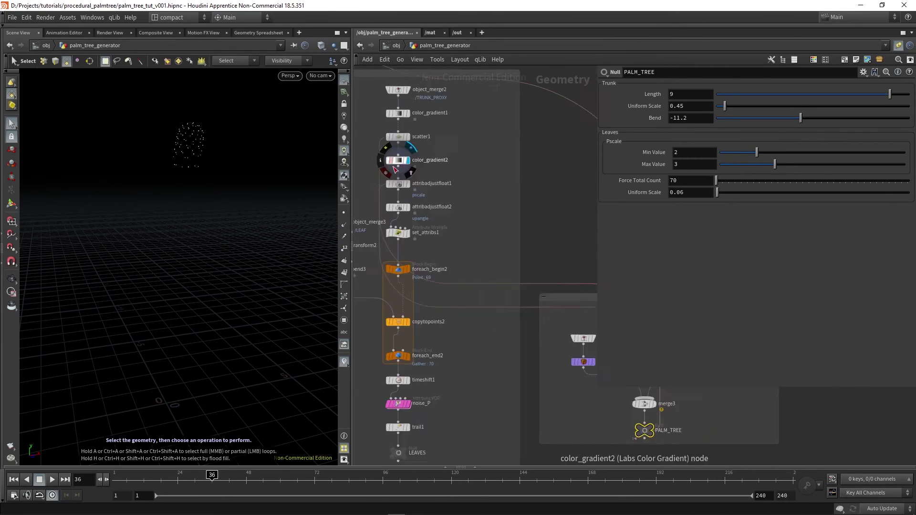
{"action": "left_click", "coordinate": [401, 202]}
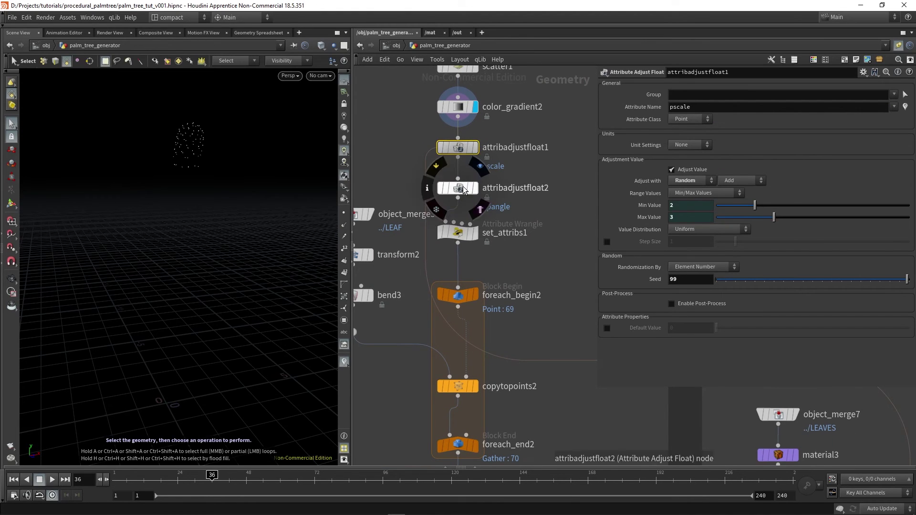
{"action": "left_click", "coordinate": [458, 188]}
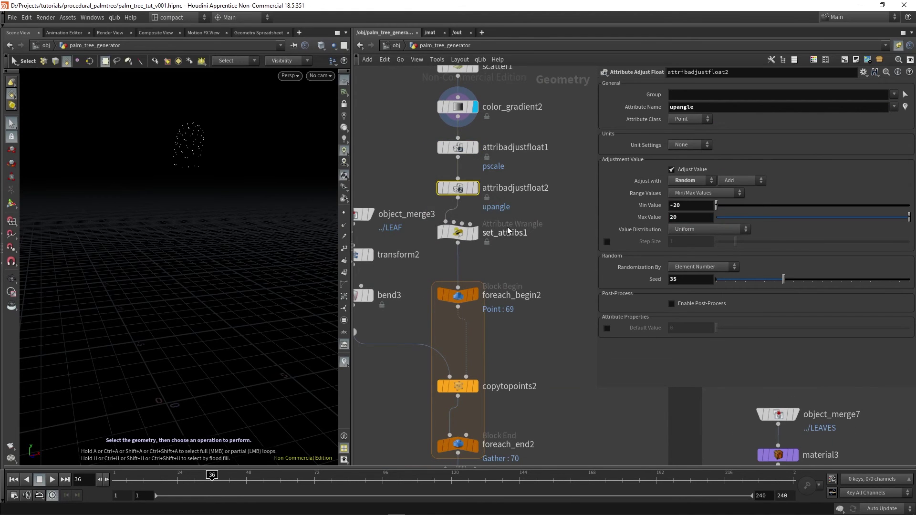
{"action": "double_click", "coordinate": [715, 109]}
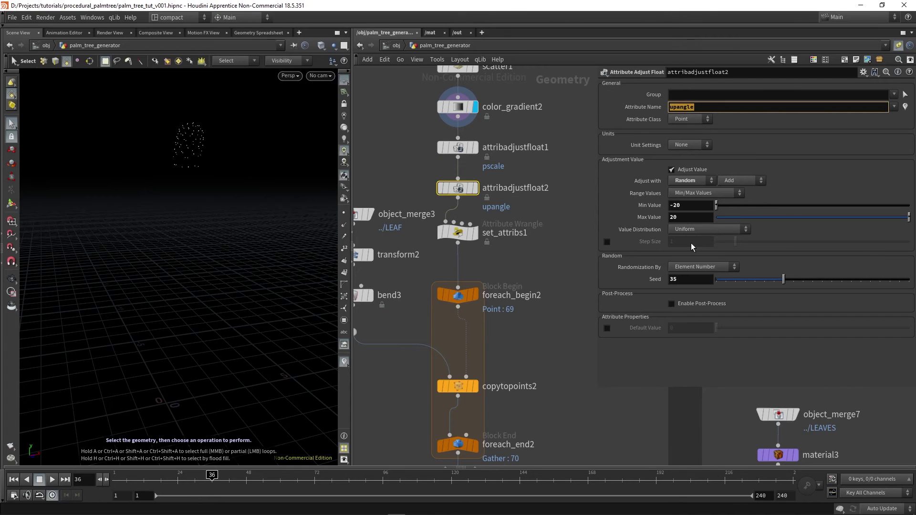
{"action": "left_click_drag", "start_coordinate": [692, 205], "coordinate": [612, 244]}
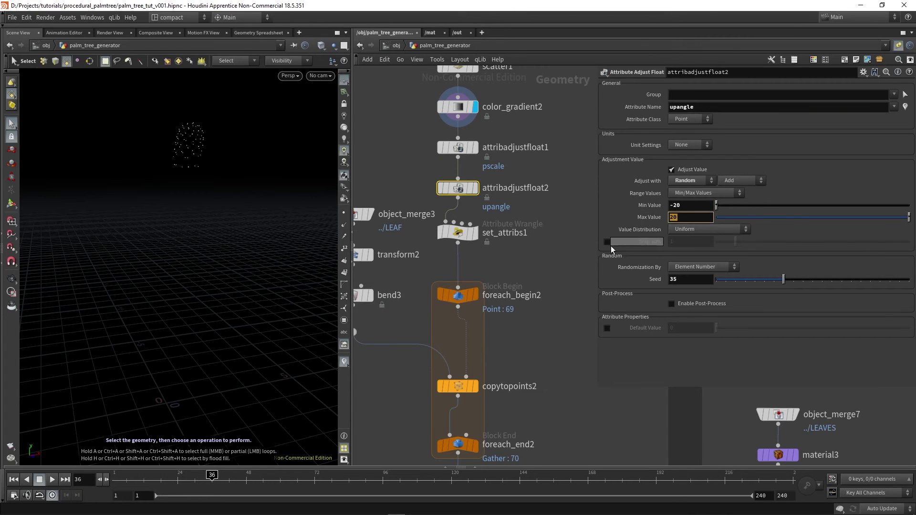
Select the bend3 node and review its Bend and Up Vector Angle point expressions
{"action": "scroll", "coordinate": [501, 255], "scroll_direction": "down", "scroll_amount": 3}
{"action": "middle_click_drag", "start_coordinate": [501, 258], "coordinate": [511, 229]}
{"action": "scroll", "coordinate": [499, 186], "scroll_direction": "up", "scroll_amount": 3}
{"action": "middle_click_drag", "start_coordinate": [426, 282], "coordinate": [441, 270]}
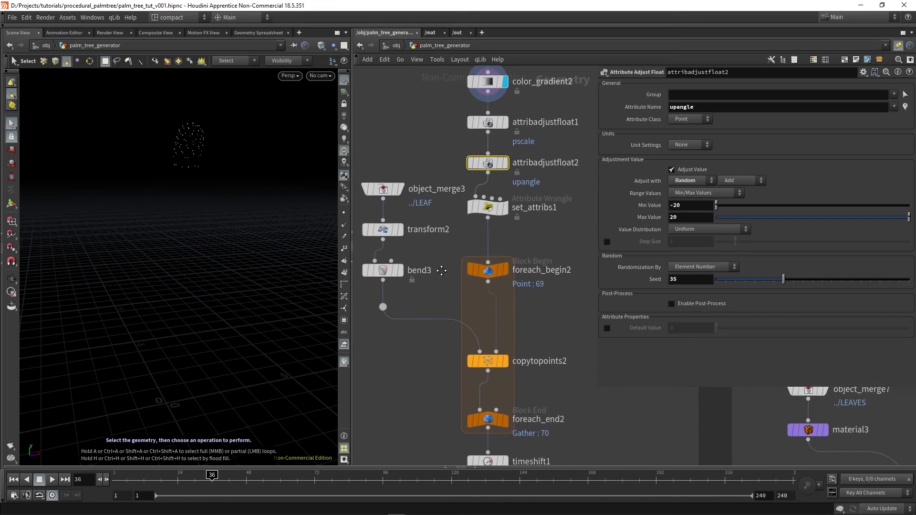
{"action": "left_click", "coordinate": [387, 268]}
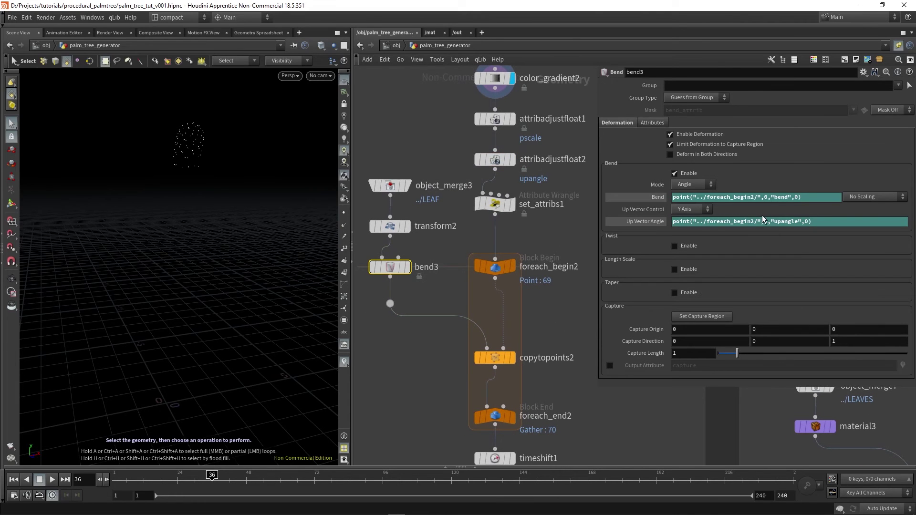
Display bend3, frame its geometry, and inspect the bent leaf from the side
{"action": "left_click", "coordinate": [407, 268]}
{"action": "key", "text": "space+g"}
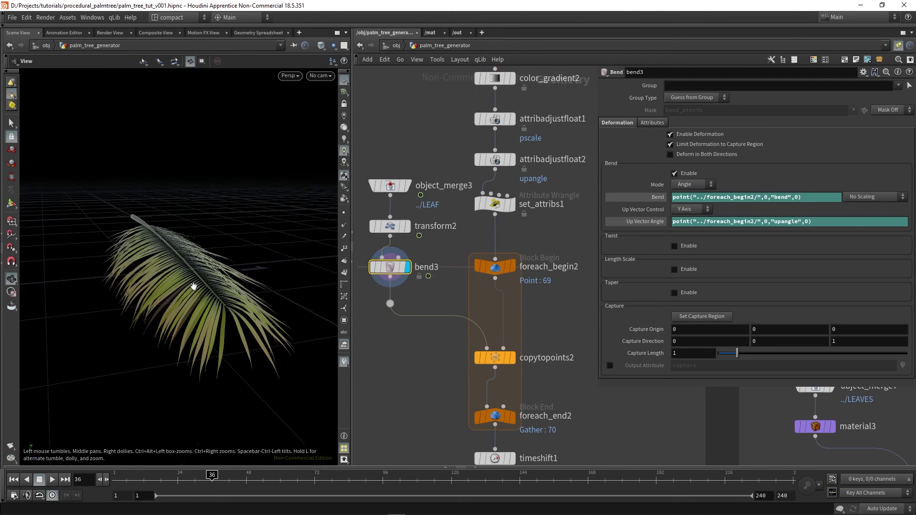
{"action": "left_click_drag", "start_coordinate": [194, 286], "coordinate": [222, 304]}
{"action": "left_click_drag", "start_coordinate": [223, 290], "coordinate": [93, 257]}
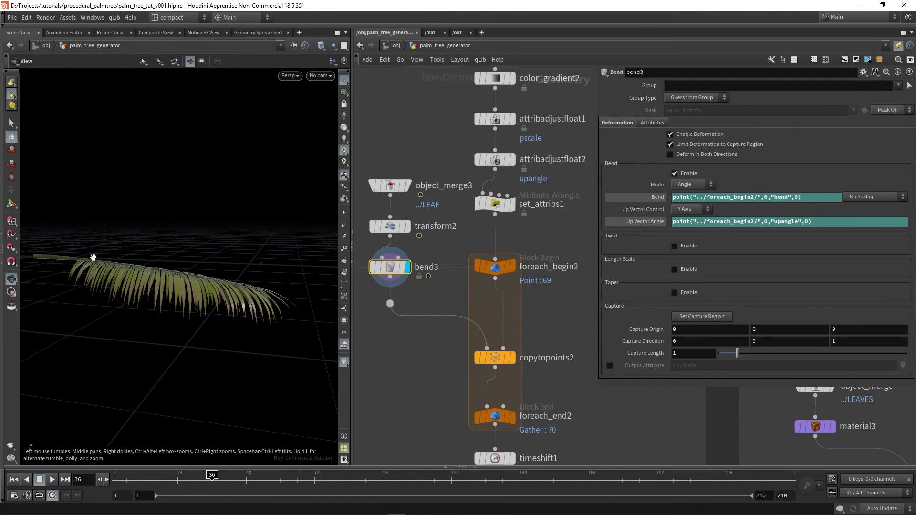
{"action": "key", "text": "s"}
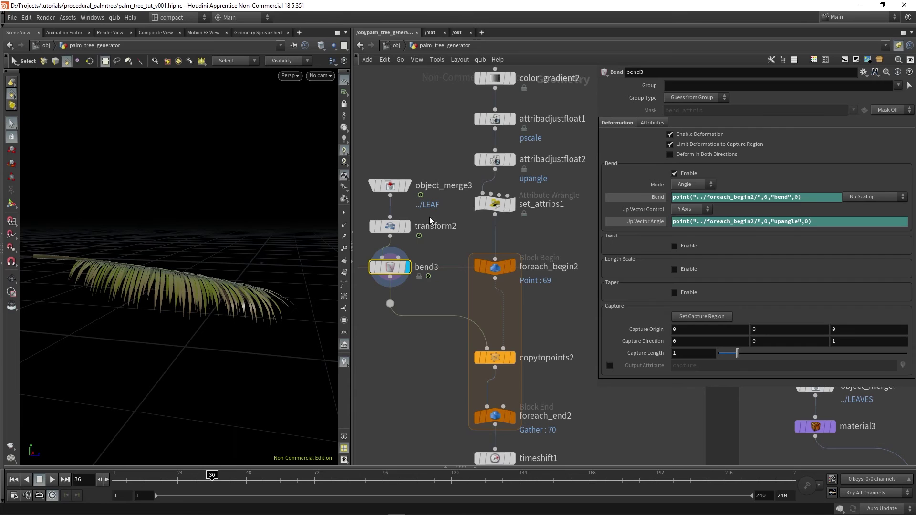
Display foreach_end2, switch the display to object_merge3, and inspect the upright source leaf
{"action": "scroll", "coordinate": [452, 299], "scroll_direction": "down", "scroll_amount": 3}
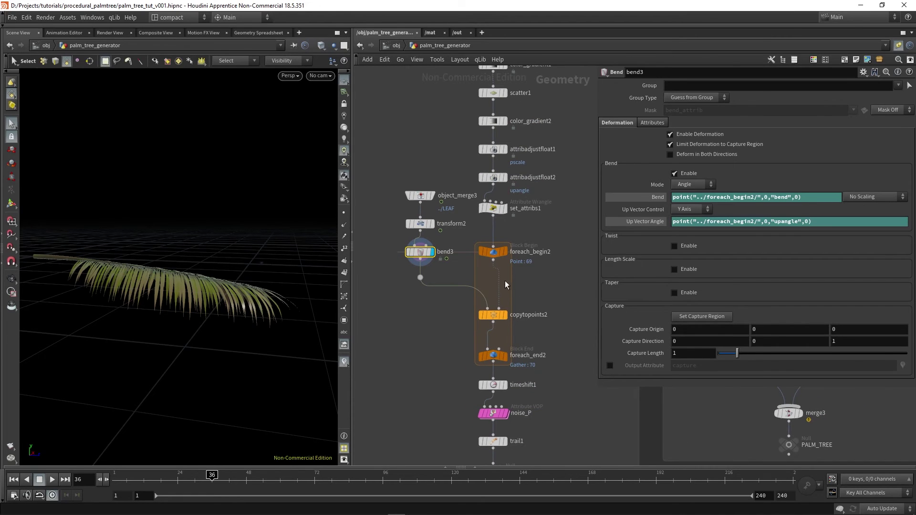
{"action": "left_click", "coordinate": [506, 357]}
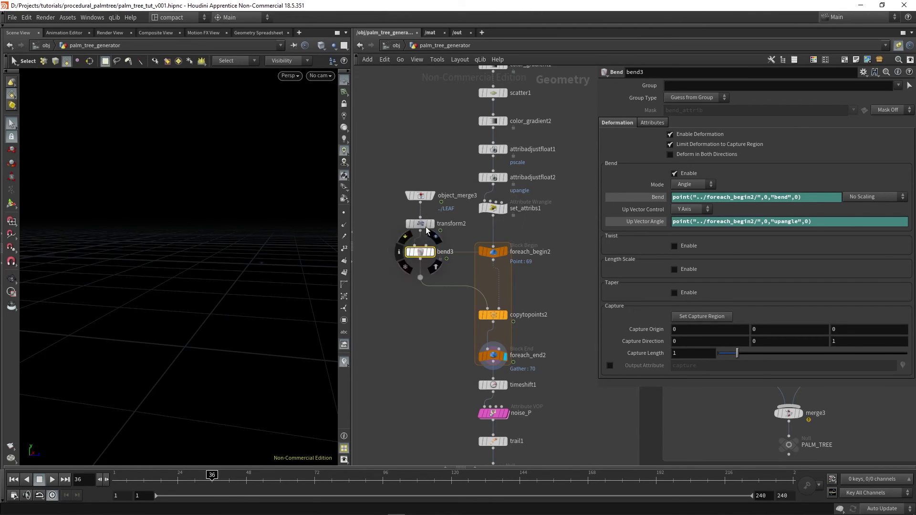
{"action": "left_click", "coordinate": [432, 196]}
{"action": "left_click", "coordinate": [419, 195]}
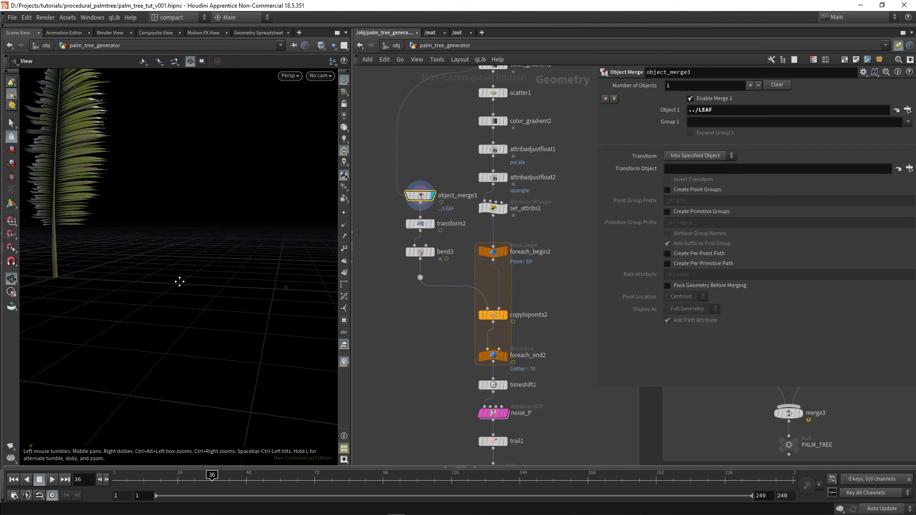
{"action": "left_click_drag", "start_coordinate": [180, 281], "coordinate": [123, 224]}
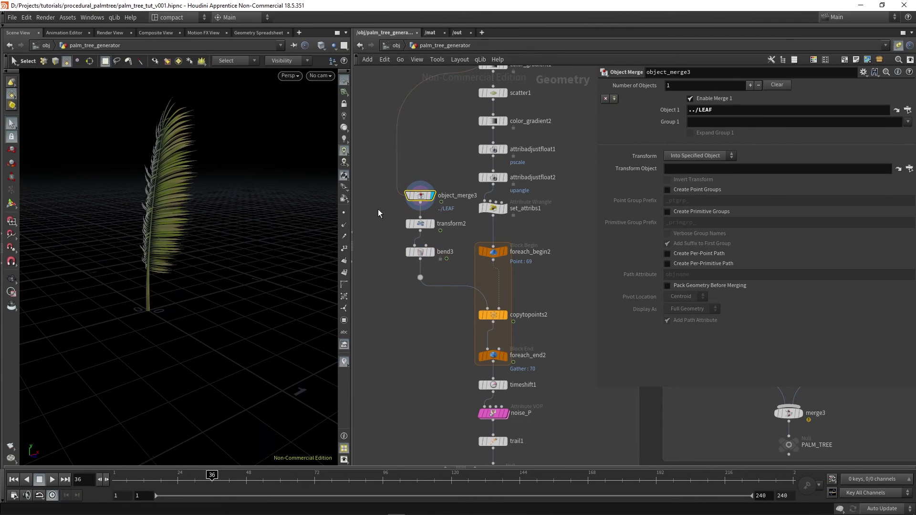
{"action": "right_click_drag", "start_coordinate": [156, 204], "coordinate": [162, 183], "text": "alt"}
{"action": "left_click_drag", "start_coordinate": [162, 181], "coordinate": [241, 232], "text": "alt"}
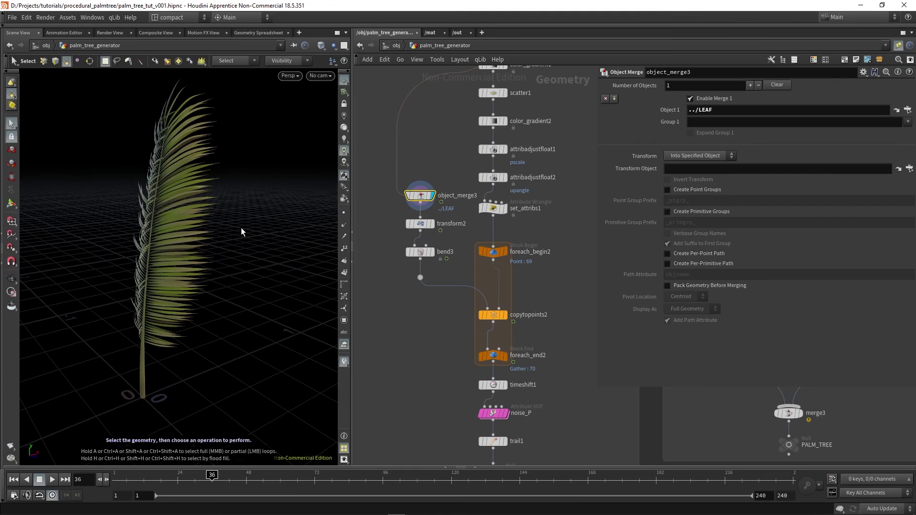
Select and display transform2, and review the Rotate values that lay the leaf flat
{"action": "left_click", "coordinate": [421, 223]}
{"action": "scroll", "coordinate": [422, 225], "scroll_direction": "up", "scroll_amount": 2}
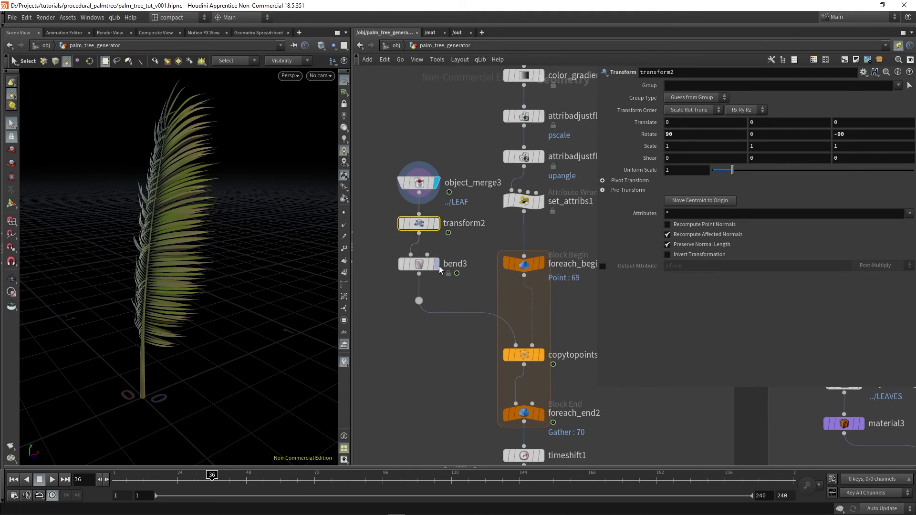
{"action": "left_click", "coordinate": [436, 224]}
{"action": "middle_click_drag", "start_coordinate": [193, 368], "coordinate": [190, 342], "text": "alt"}
{"action": "left_click_drag", "start_coordinate": [190, 341], "coordinate": [227, 370]}
{"action": "key", "text": "s"}
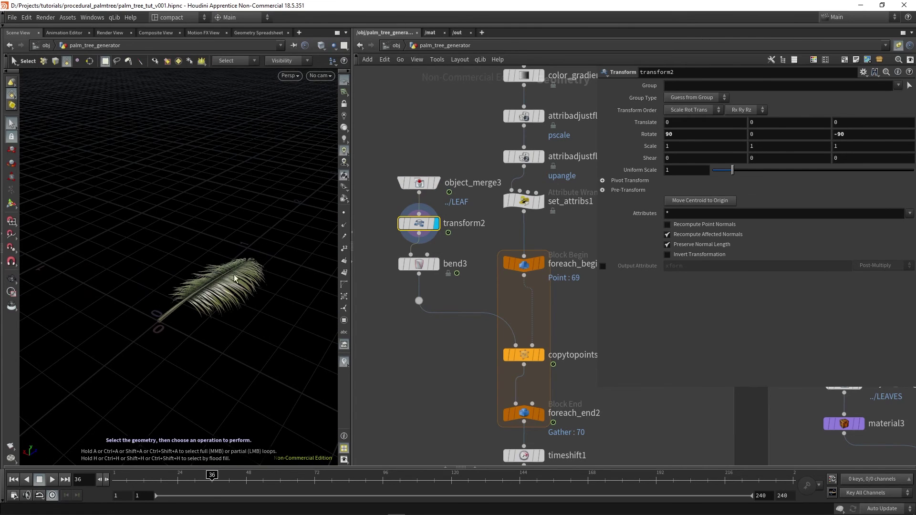
Examine the transformed leaf's orientation at the origin from above and from the side
{"action": "middle_click_drag", "start_coordinate": [464, 374], "coordinate": [419, 352]}
{"action": "mouse_move", "coordinate": [484, 340]}
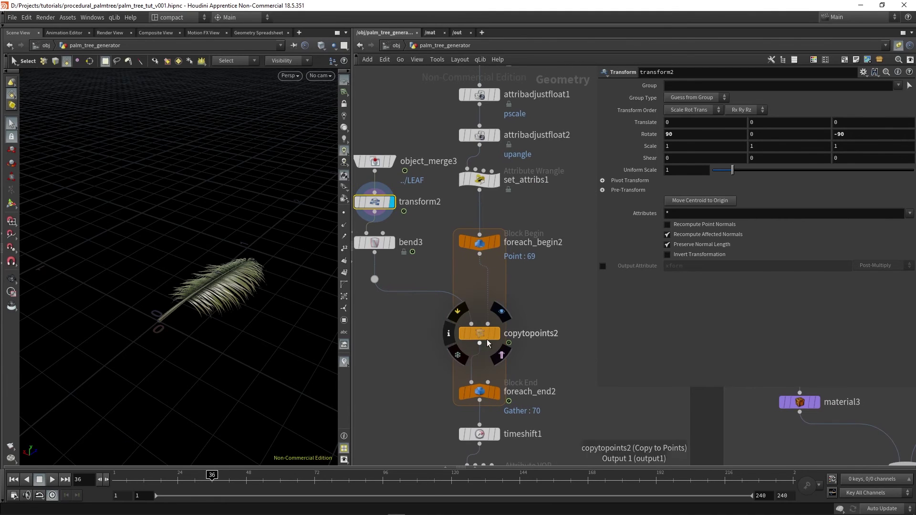
{"action": "left_click_drag", "start_coordinate": [250, 305], "coordinate": [215, 311], "text": "alt"}
{"action": "right_click_drag", "start_coordinate": [215, 310], "coordinate": [220, 299], "text": "alt"}
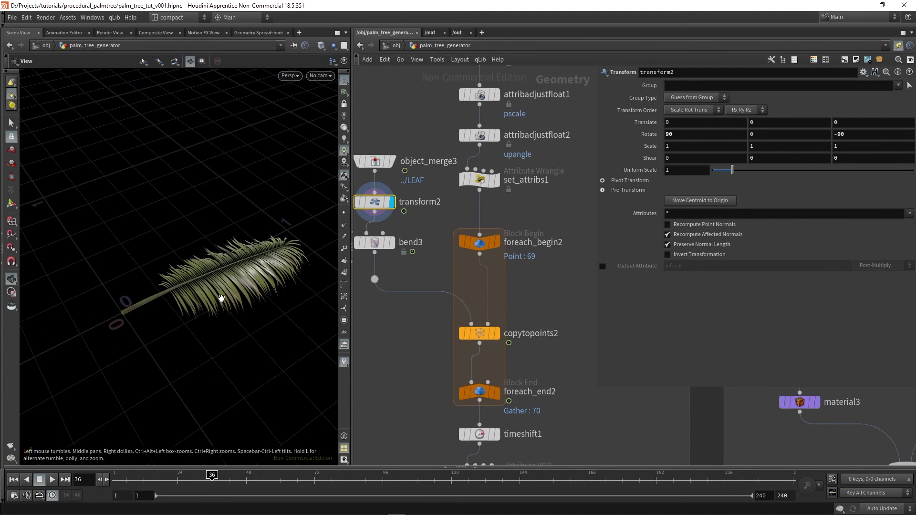
{"action": "left_click_drag", "start_coordinate": [220, 333], "coordinate": [170, 286], "text": "alt"}
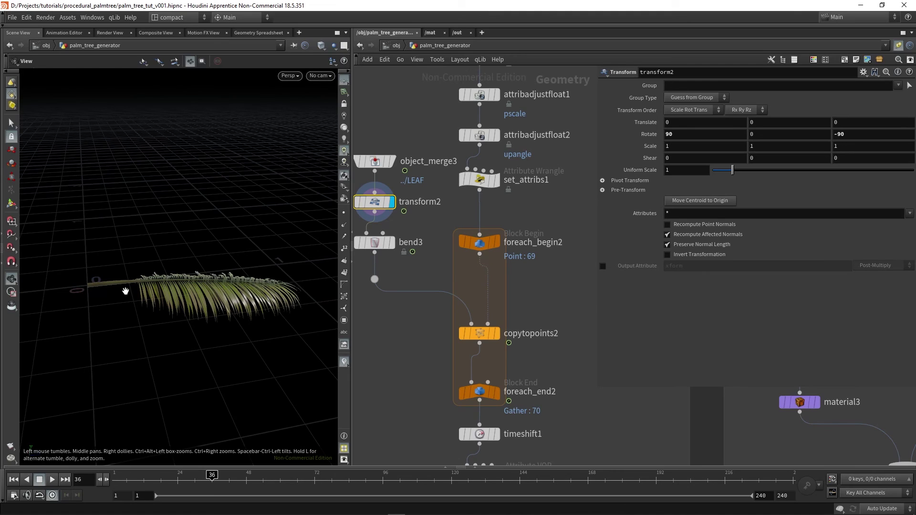
{"action": "key", "text": "s"}
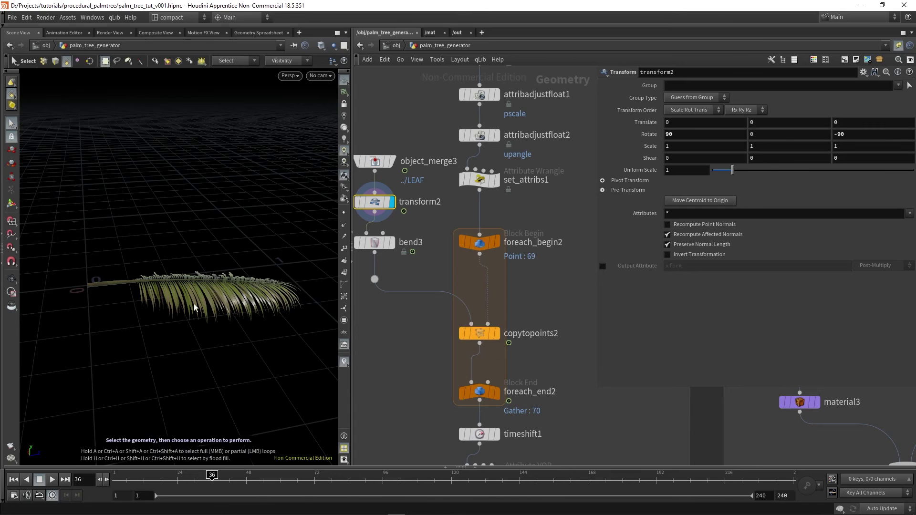
{"action": "mouse_move", "coordinate": [500, 400]}
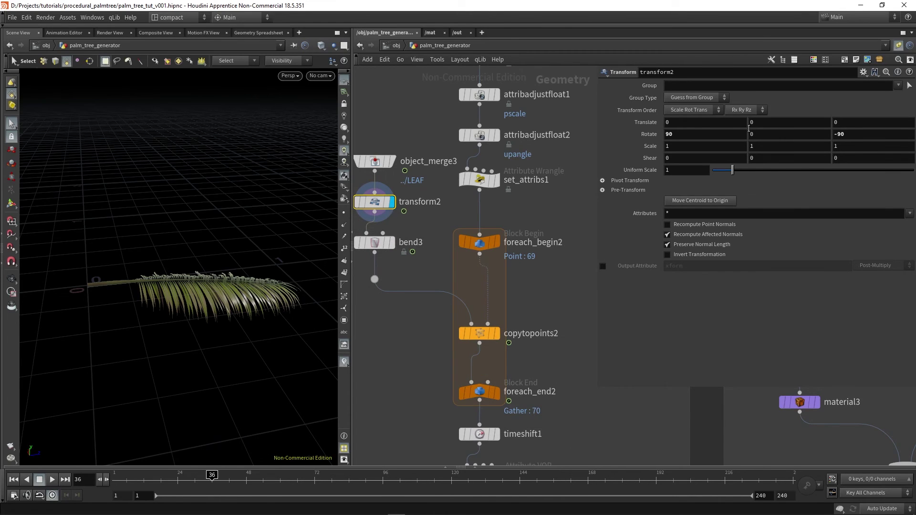
Display and select bend3, and compare its expressions with the attributes coming from set_attribs1 and foreach_begin2
{"action": "middle_click_drag", "start_coordinate": [413, 328], "coordinate": [454, 307]}
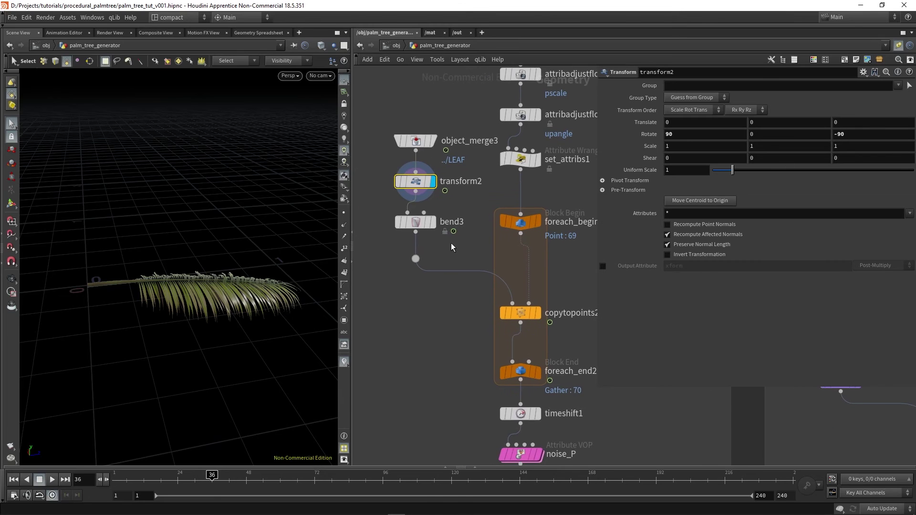
{"action": "left_click", "coordinate": [432, 222]}
{"action": "left_click", "coordinate": [418, 228]}
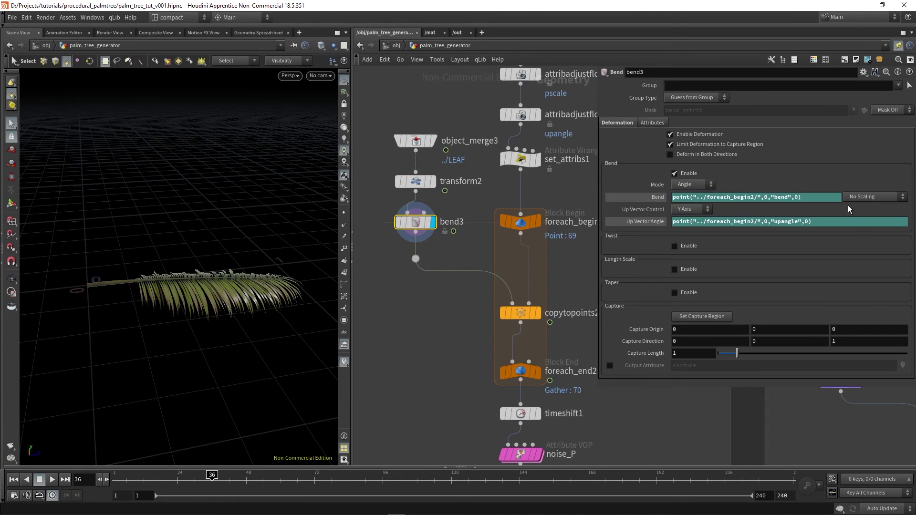
{"action": "mouse_move", "coordinate": [542, 167]}
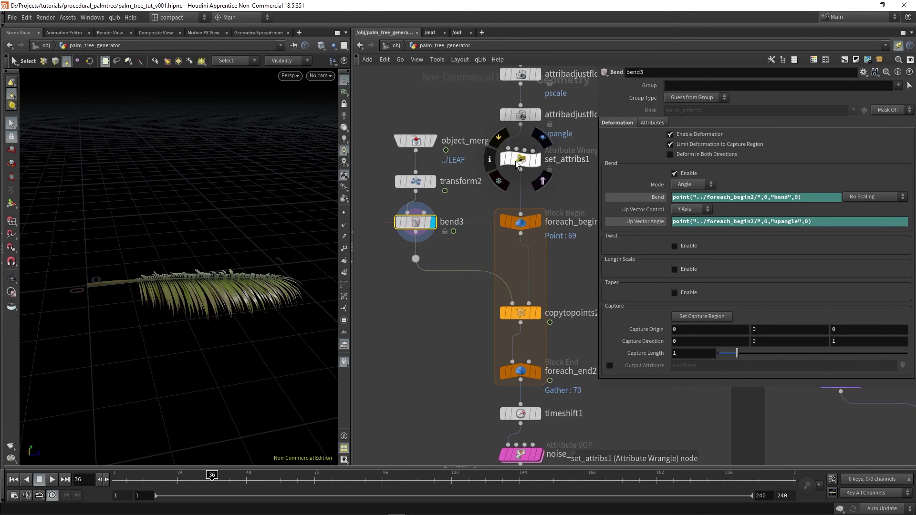
{"action": "mouse_move", "coordinate": [526, 222]}
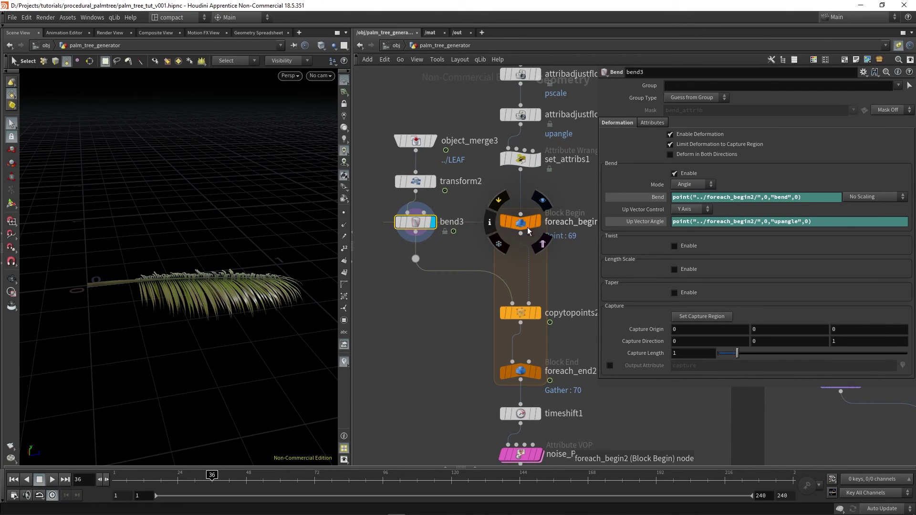
Display foreach_begin2 and foreach_end2 in turn, and inspect the full crown of copied leaves
{"action": "middle_click_drag", "start_coordinate": [517, 226], "coordinate": [478, 199]}
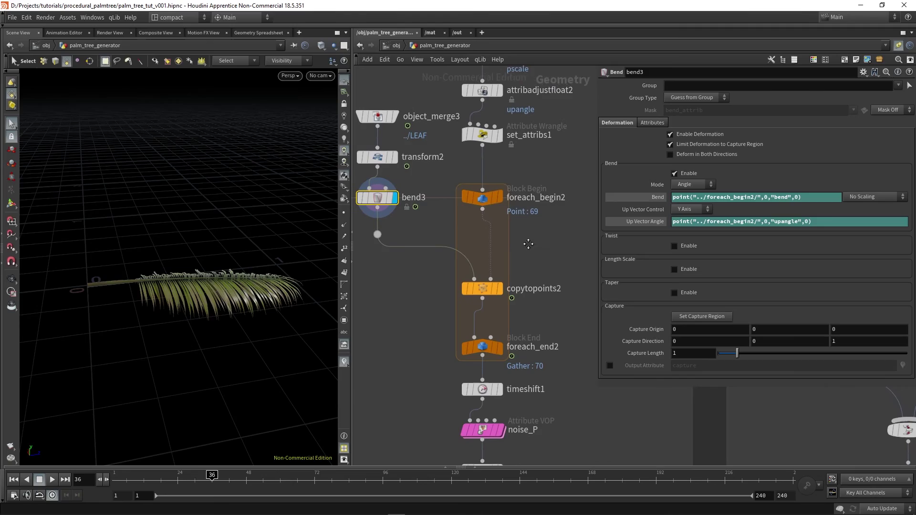
{"action": "left_click", "coordinate": [500, 196]}
{"action": "left_click", "coordinate": [499, 345]}
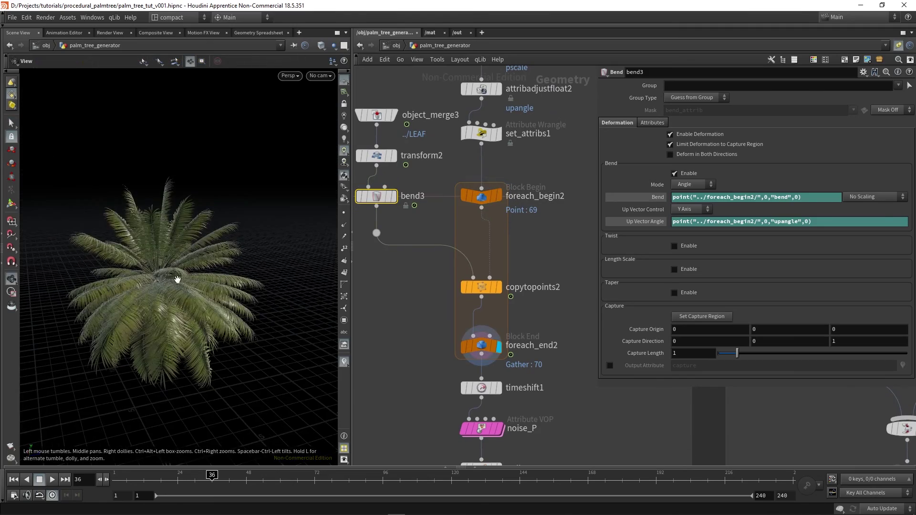
{"action": "left_click_drag", "start_coordinate": [176, 280], "coordinate": [173, 249], "text": "alt"}
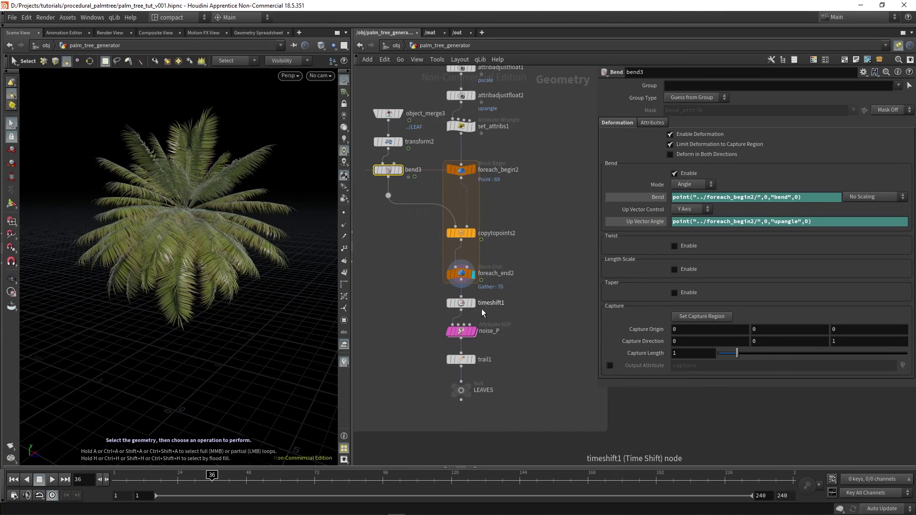
Select and display timeshift1, check its Frame setting, and scrub the timeline to observe the frozen leaves
{"action": "scroll", "coordinate": [476, 310], "scroll_direction": "up", "scroll_amount": 2}
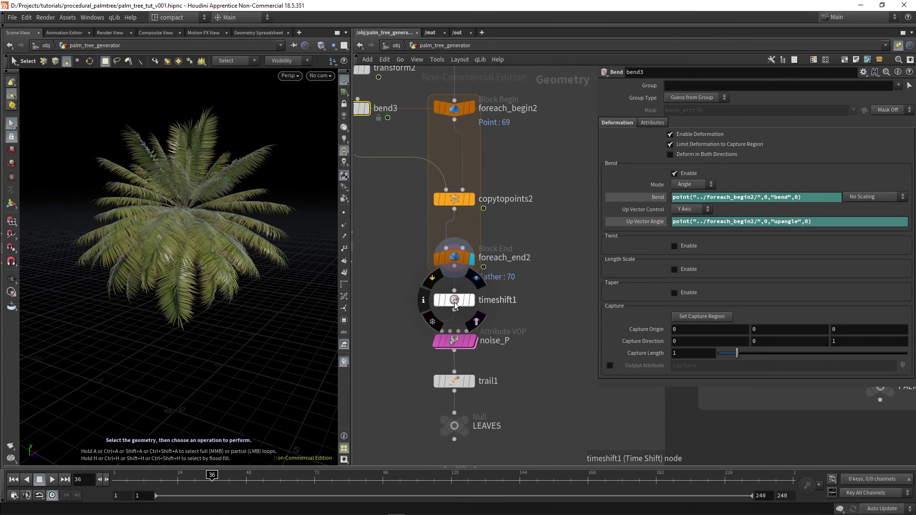
{"action": "left_click", "coordinate": [455, 304]}
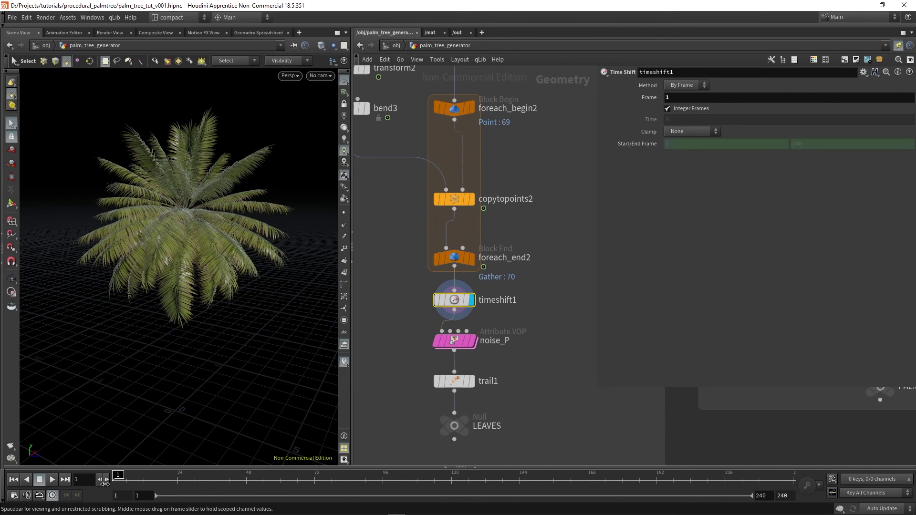
{"action": "mouse_move", "coordinate": [472, 284]}
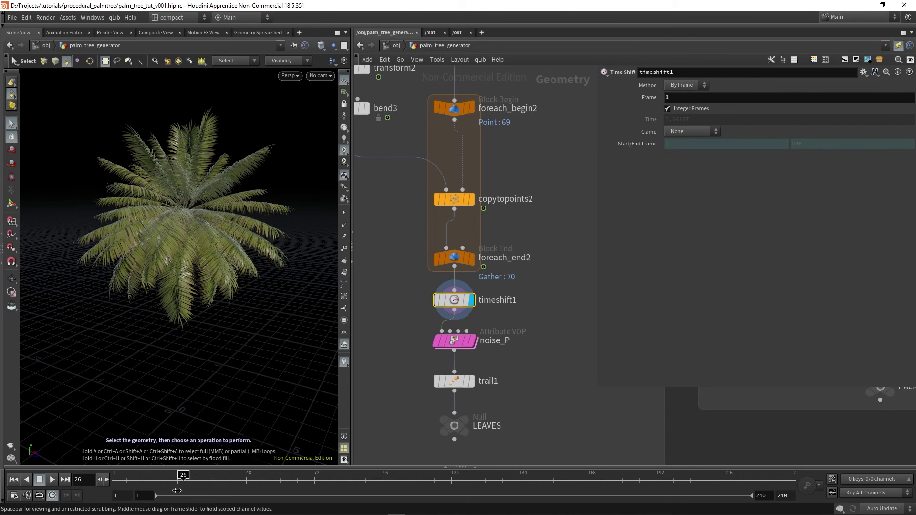
Select and display the noise_P node, and return the timeline to frame 1
{"action": "scroll", "coordinate": [454, 341], "scroll_direction": "up", "scroll_amount": 3}
{"action": "left_click", "coordinate": [456, 342]}
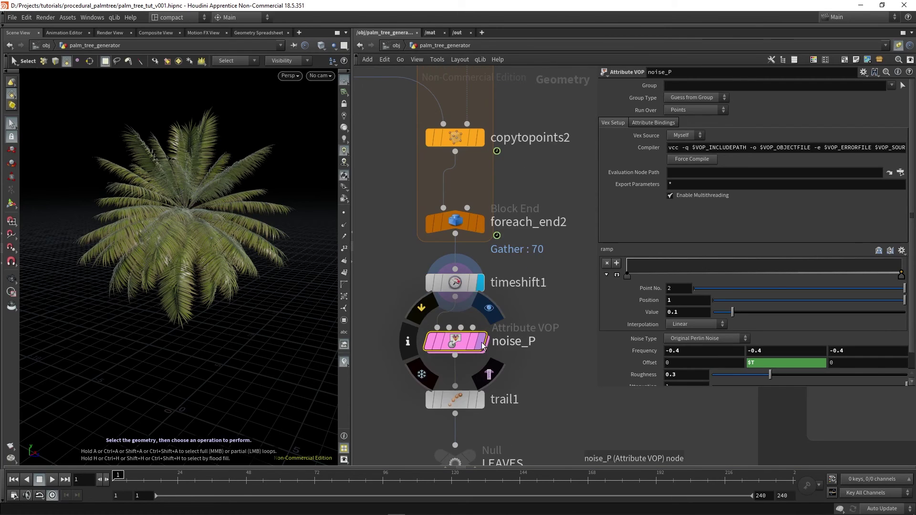
{"action": "left_click", "coordinate": [482, 342]}
{"action": "mouse_move", "coordinate": [124, 477]}
{"action": "left_mouse_down"}
{"action": "mouse_move", "coordinate": [303, 479]}
{"action": "mouse_move", "coordinate": [113, 477]}
{"action": "left_mouse_up"}
Open the noise_P network, trace how bind1 and ramp1 feed turbnoise1, and return to the palm_tree_generator network
{"action": "double_click", "coordinate": [452, 342]}
{"action": "scroll", "coordinate": [511, 382], "scroll_direction": "down", "scroll_amount": 4}
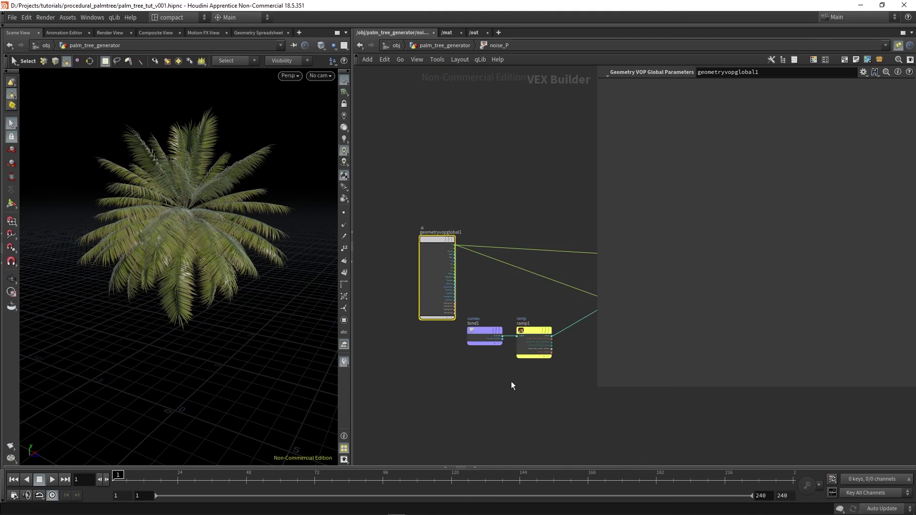
{"action": "middle_click_drag", "start_coordinate": [511, 383], "coordinate": [431, 383]}
{"action": "scroll", "coordinate": [506, 325], "scroll_direction": "up", "scroll_amount": 3}
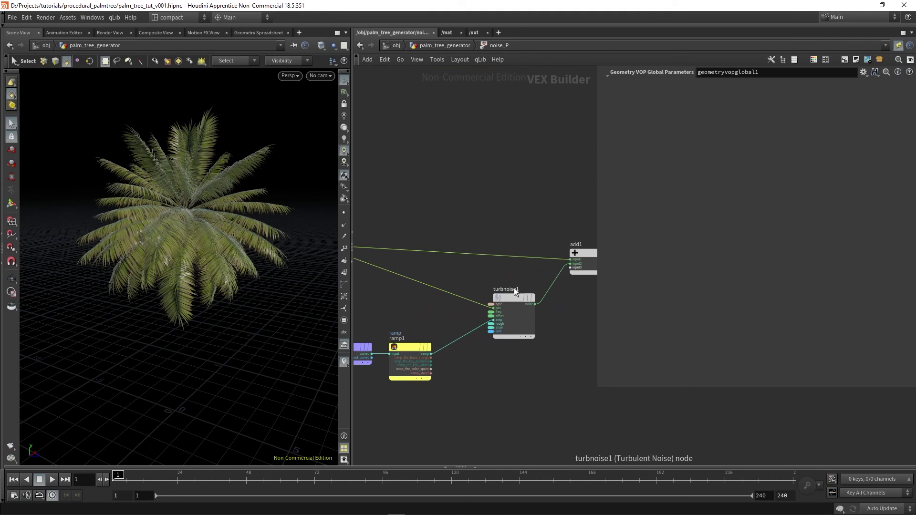
{"action": "middle_click_drag", "start_coordinate": [516, 382], "coordinate": [560, 362]}
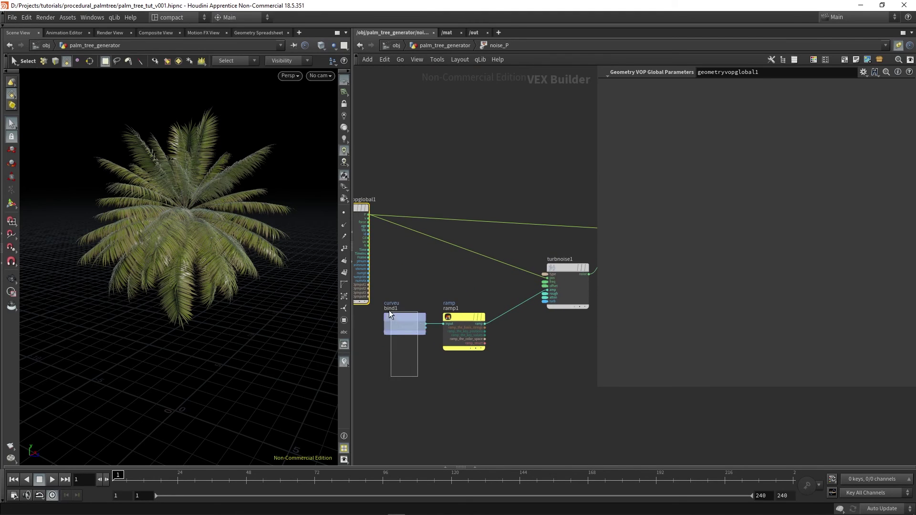
{"action": "left_click_drag", "start_coordinate": [388, 310], "coordinate": [389, 311]}
{"action": "left_click", "coordinate": [431, 45]}
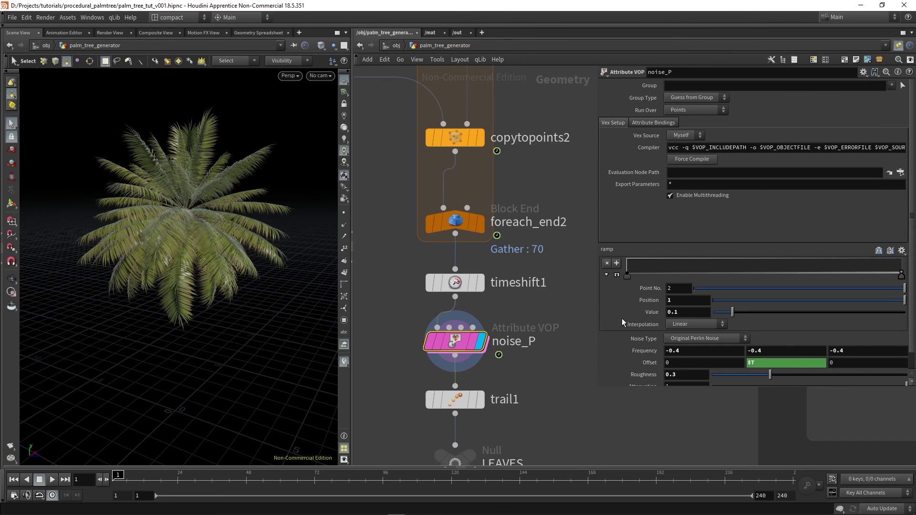
Check noise_P's noise settings and both ramp points while viewing the leaves up close
{"action": "scroll", "coordinate": [622, 318], "scroll_direction": "down", "scroll_amount": 1}
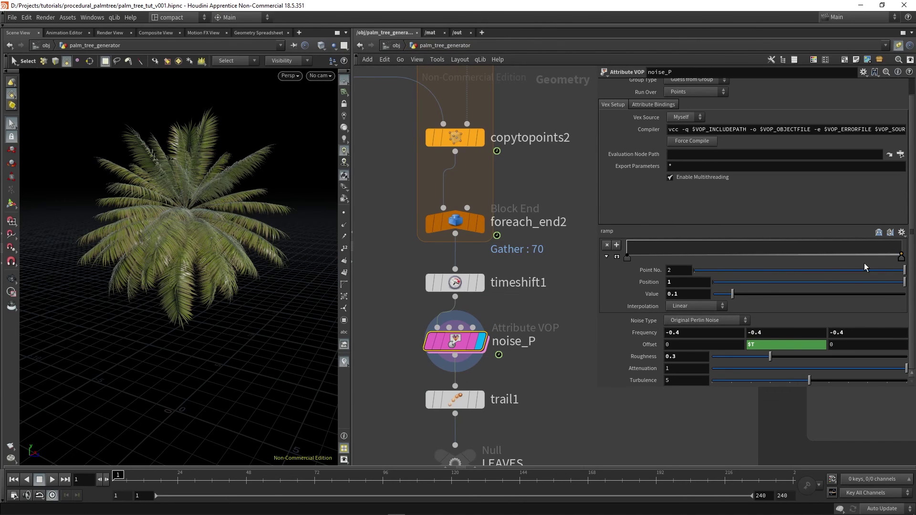
{"action": "key", "text": "Escape"}
{"action": "scroll", "coordinate": [188, 205], "scroll_direction": "up", "scroll_amount": 6}
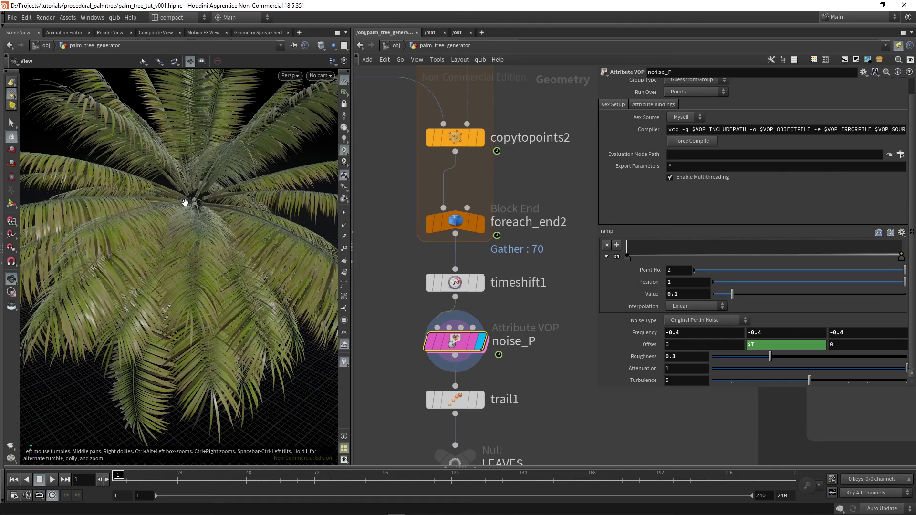
{"action": "left_click_drag", "start_coordinate": [185, 203], "coordinate": [192, 212]}
{"action": "key", "text": "s"}
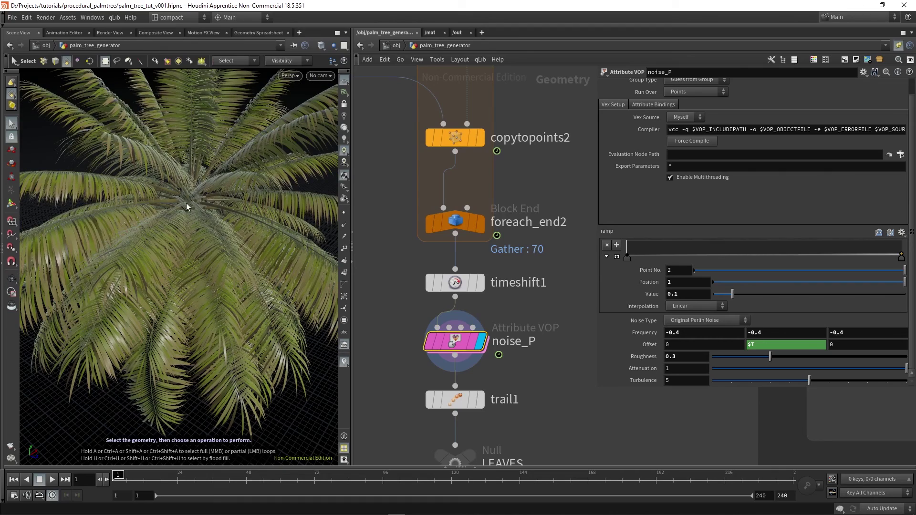
{"action": "left_click_drag", "start_coordinate": [188, 202], "coordinate": [97, 276], "text": "alt"}
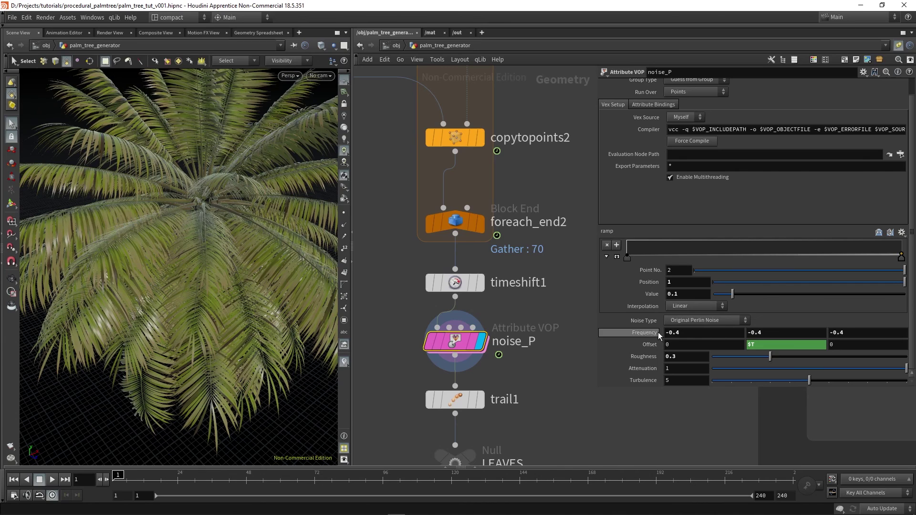
{"action": "left_click", "coordinate": [626, 259]}
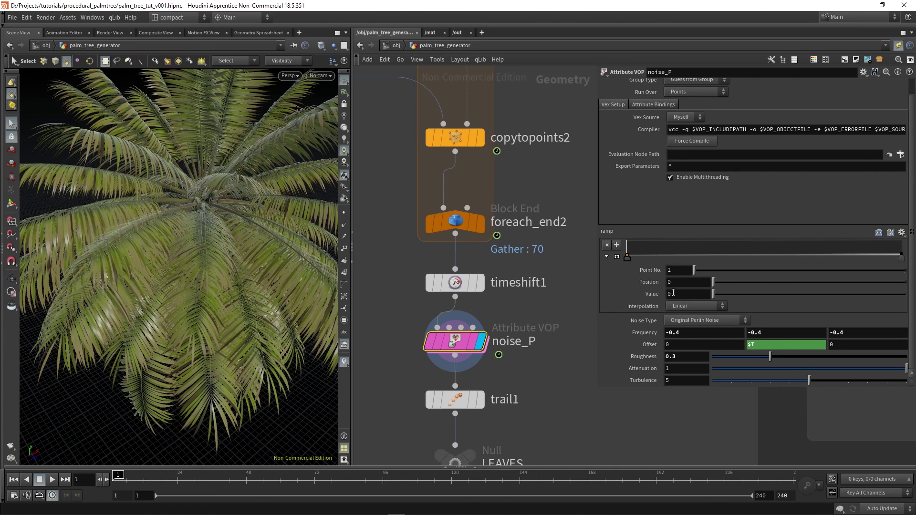
{"action": "left_click", "coordinate": [901, 257]}
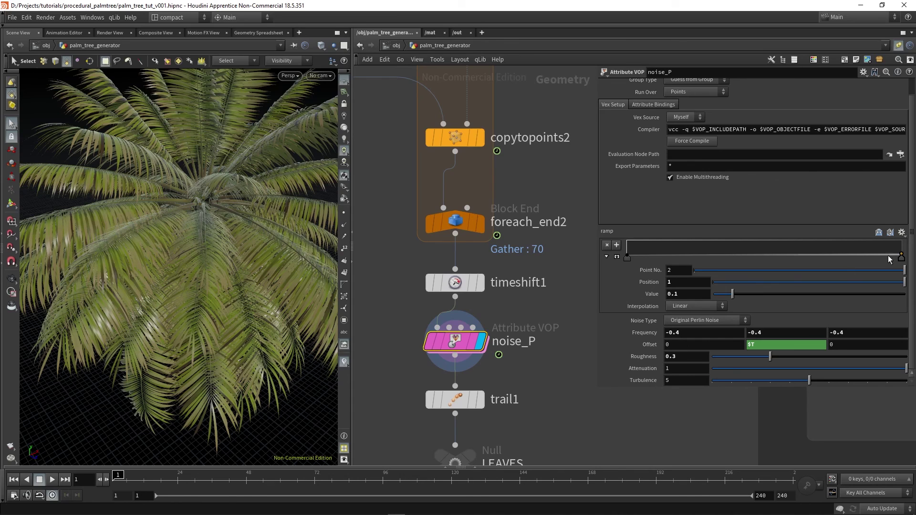
Select and display trail1, and check its Result Type setting against the full crown
{"action": "scroll", "coordinate": [545, 349], "scroll_direction": "down", "scroll_amount": 2}
{"action": "middle_click_drag", "start_coordinate": [517, 367], "coordinate": [502, 277]}
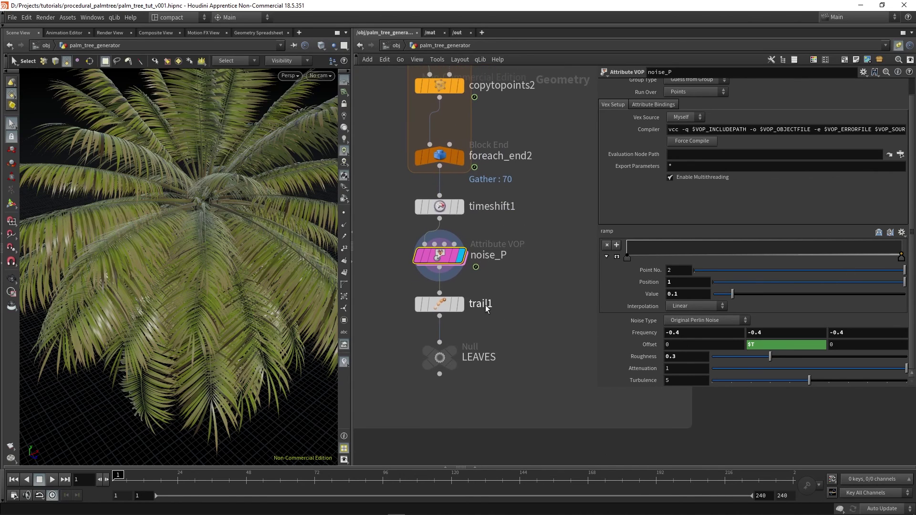
{"action": "left_click", "coordinate": [445, 305]}
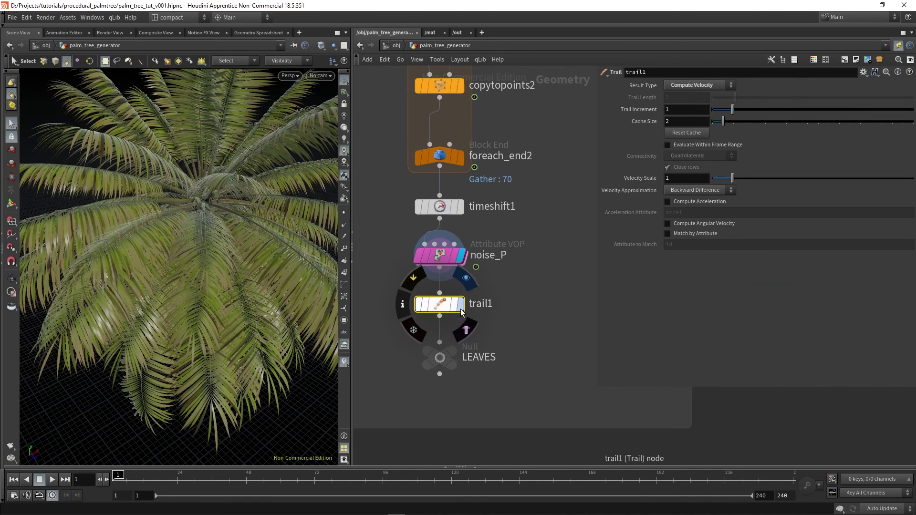
{"action": "left_click", "coordinate": [461, 304]}
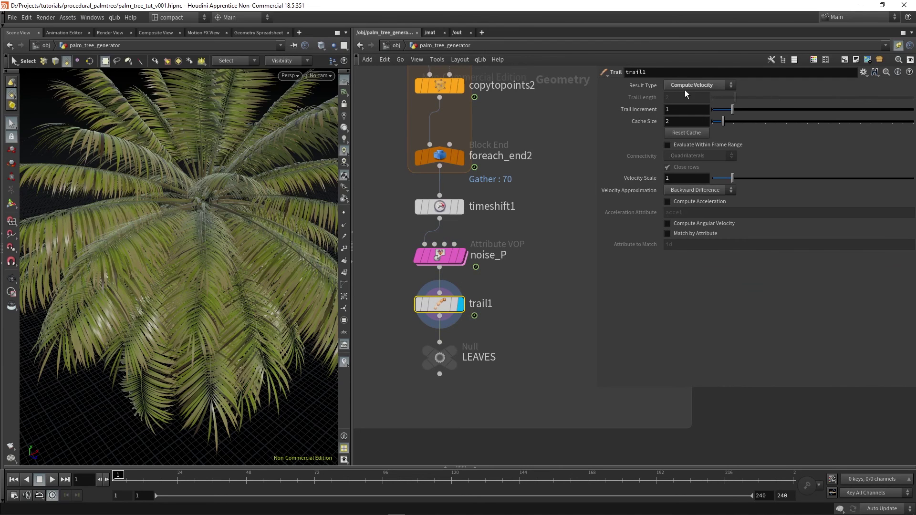
{"action": "right_click_drag", "start_coordinate": [138, 258], "coordinate": [110, 152], "text": "alt"}
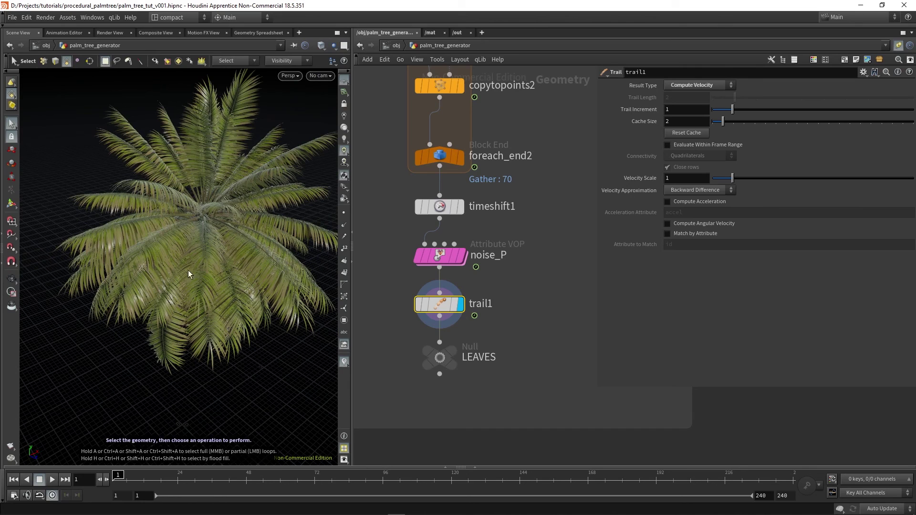
Display merge3, which combines the leaves and trunk branches above the PALM_TREE null
{"action": "scroll", "coordinate": [536, 364], "scroll_direction": "down", "scroll_amount": 3}
{"action": "middle_click_drag", "start_coordinate": [536, 364], "coordinate": [451, 318]}
{"action": "scroll", "coordinate": [402, 296], "scroll_direction": "up", "scroll_amount": 2}
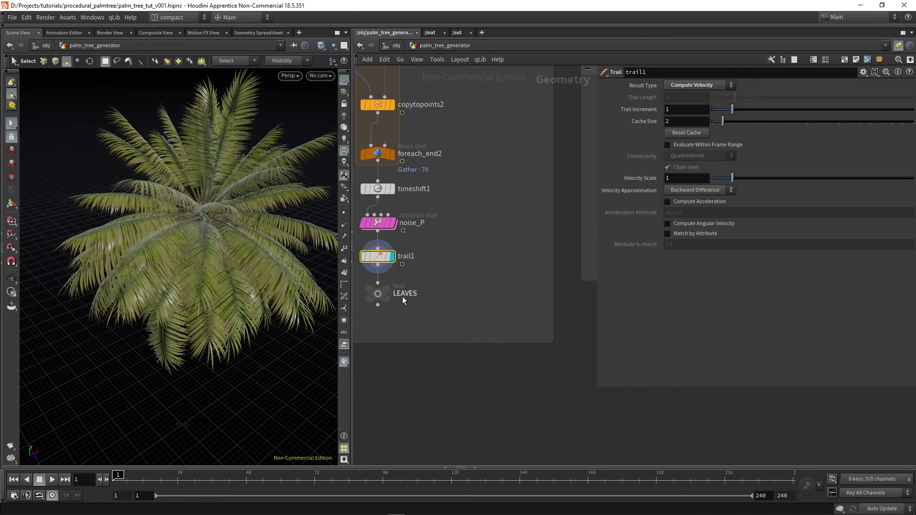
{"action": "left_click", "coordinate": [384, 288]}
{"action": "scroll", "coordinate": [556, 315], "scroll_direction": "down", "scroll_amount": 3}
{"action": "middle_click_drag", "start_coordinate": [556, 316], "coordinate": [464, 363]}
{"action": "middle_click_drag", "start_coordinate": [525, 296], "coordinate": [430, 299]}
{"action": "scroll", "coordinate": [461, 273], "scroll_direction": "up", "scroll_amount": 3}
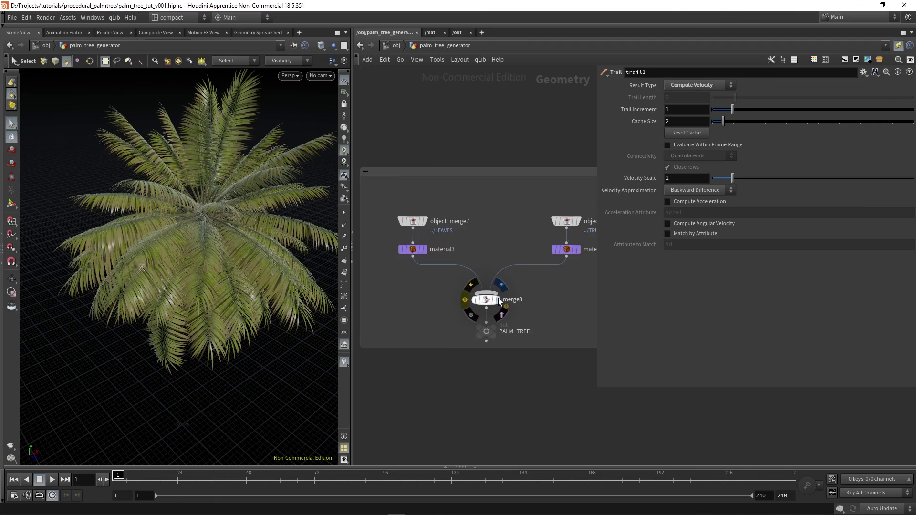
{"action": "left_click", "coordinate": [498, 301]}
Examine the complete palm tree with its trunk from above and from the side
{"action": "left_click_drag", "start_coordinate": [224, 377], "coordinate": [268, 323], "text": "alt"}
{"action": "key", "text": "s"}
{"action": "scroll", "coordinate": [453, 250], "scroll_direction": "down", "scroll_amount": 2}
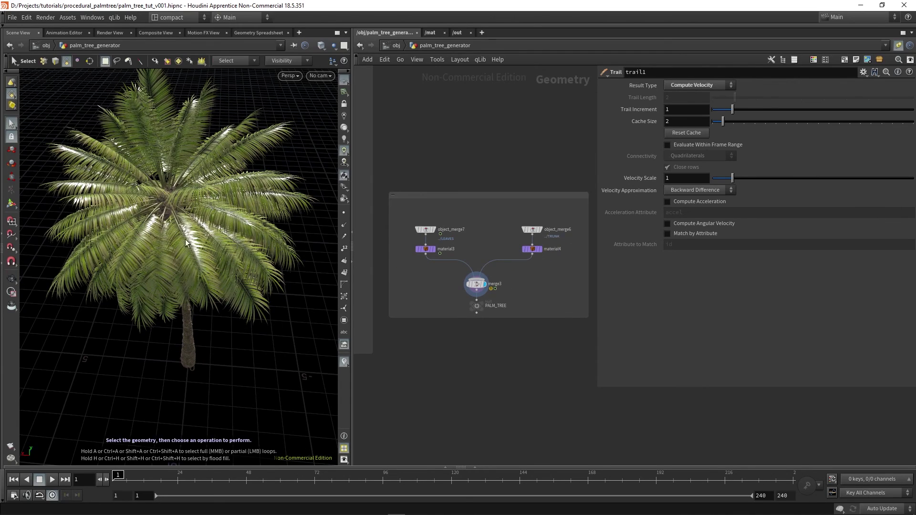
{"action": "left_click_drag", "start_coordinate": [185, 239], "coordinate": [186, 202], "text": "alt"}
{"action": "scroll", "coordinate": [450, 261], "scroll_direction": "up", "scroll_amount": 2}
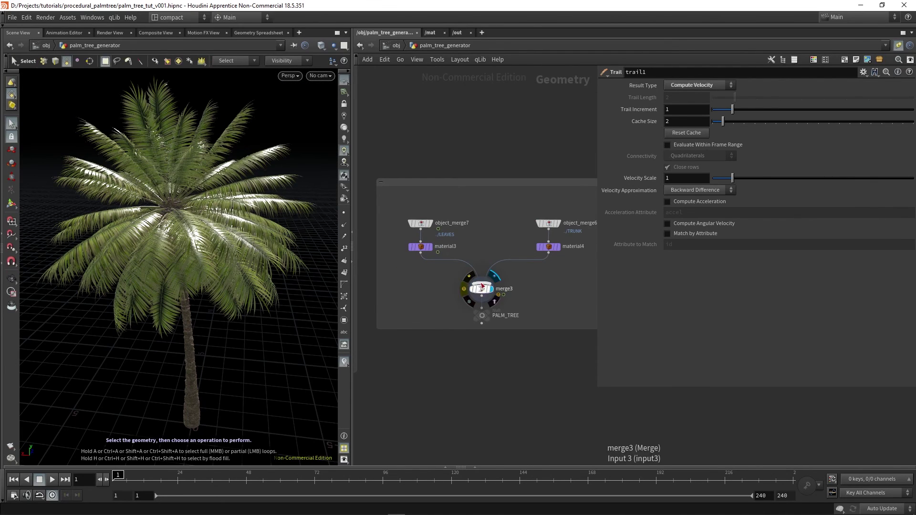
Select material3 under the leaves branch and check its material assignment and the parallel trunk branch
{"action": "scroll", "coordinate": [439, 267], "scroll_direction": "up", "scroll_amount": 1}
{"action": "left_click", "coordinate": [411, 236]}
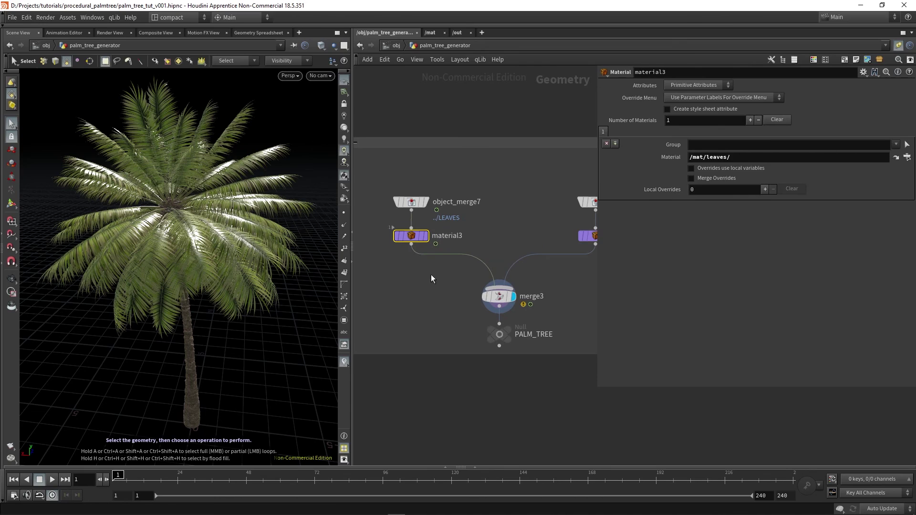
{"action": "middle_click_drag", "start_coordinate": [436, 287], "coordinate": [438, 311]}
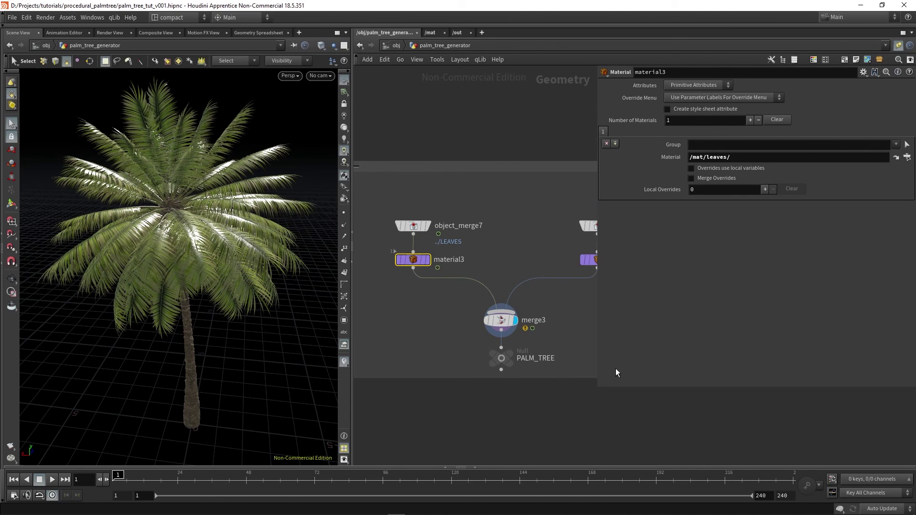
{"action": "middle_click_drag", "start_coordinate": [474, 357], "coordinate": [427, 353]}
{"action": "scroll", "coordinate": [170, 270], "scroll_direction": "down", "scroll_amount": 1}
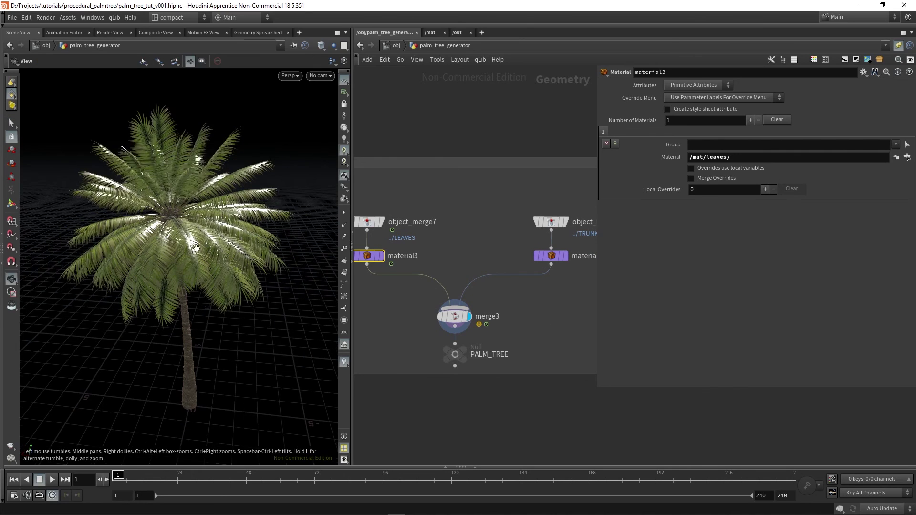
{"action": "left_click_drag", "start_coordinate": [194, 246], "coordinate": [159, 247], "text": "alt"}
Select the PALM_TREE null and inspect its Trunk and Leaves control parameters
{"action": "left_click", "coordinate": [451, 354]}
{"action": "scroll", "coordinate": [475, 360], "scroll_direction": "up", "scroll_amount": 2}
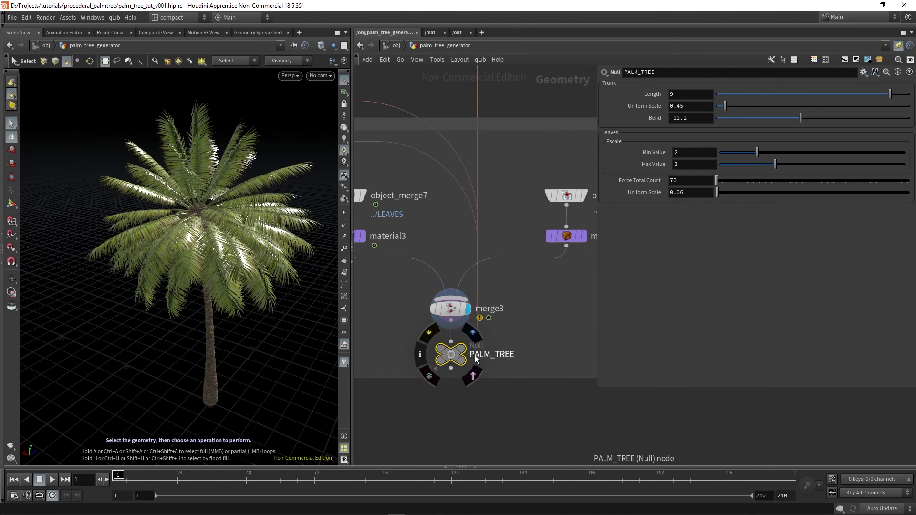
{"action": "scroll", "coordinate": [507, 197], "scroll_direction": "down", "scroll_amount": 3}
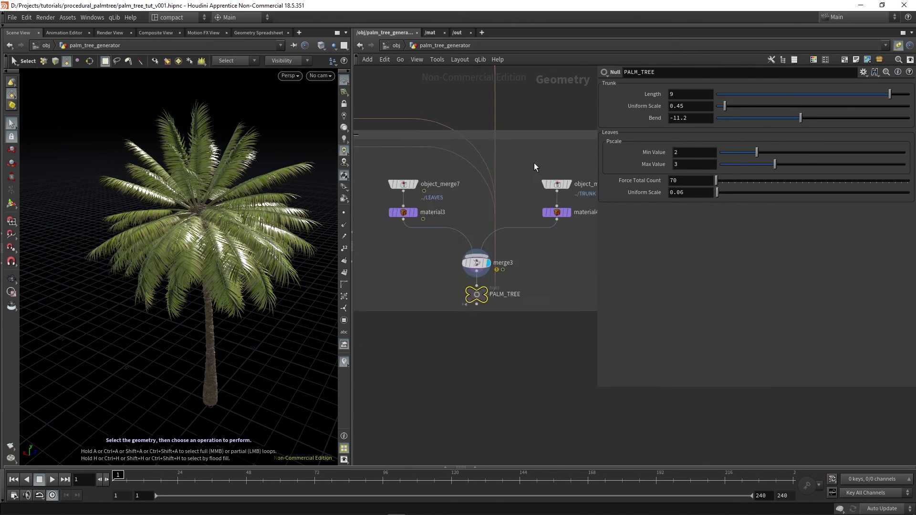
Trace the reference links from the PALM_TREE controls through the leaf, leaves and trunk network groups
{"action": "middle_click_drag", "start_coordinate": [507, 195], "coordinate": [575, 283]}
{"action": "scroll", "coordinate": [482, 196], "scroll_direction": "down", "scroll_amount": 3}
{"action": "middle_click_drag", "start_coordinate": [413, 184], "coordinate": [449, 209]}
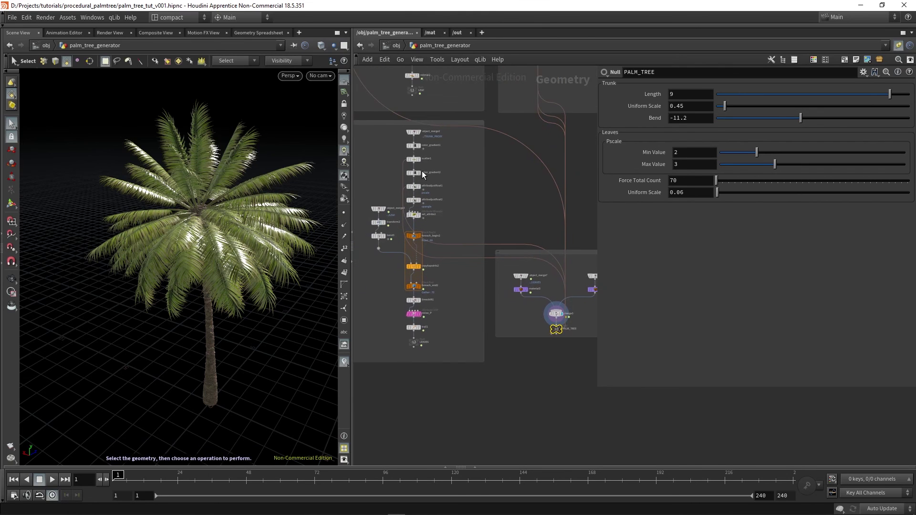
{"action": "scroll", "coordinate": [421, 152], "scroll_direction": "up", "scroll_amount": 1}
{"action": "middle_click_drag", "start_coordinate": [542, 178], "coordinate": [551, 270]}
{"action": "scroll", "coordinate": [528, 255], "scroll_direction": "down", "scroll_amount": 3}
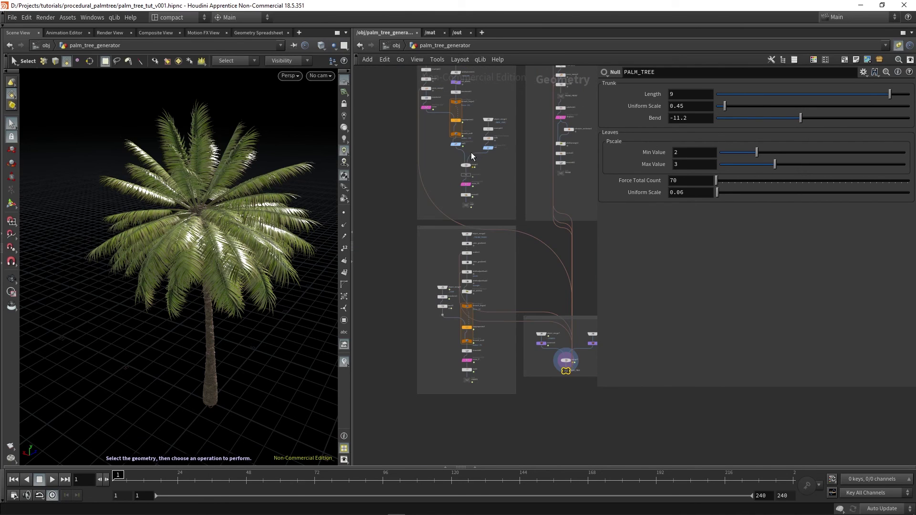
{"action": "scroll", "coordinate": [573, 365], "scroll_direction": "up", "scroll_amount": 5}
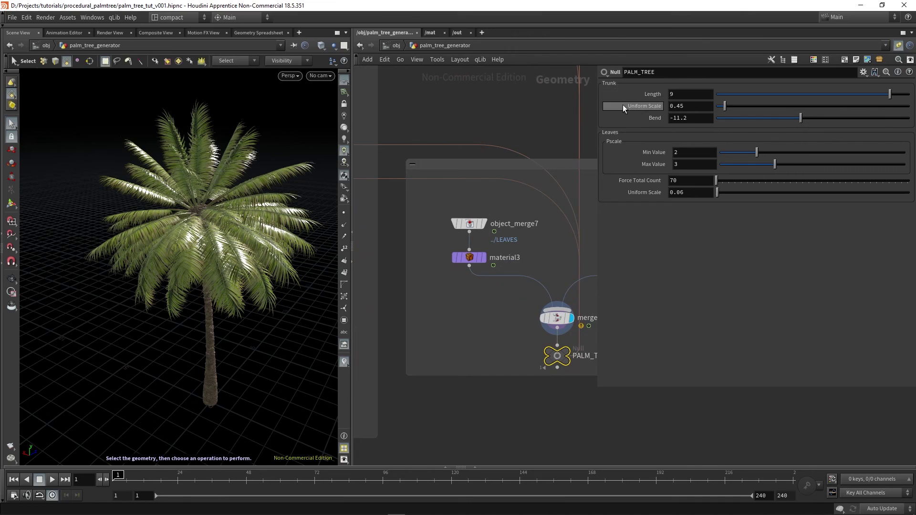
{"action": "scroll", "coordinate": [580, 114], "scroll_direction": "down", "scroll_amount": 2}
{"action": "middle_click_drag", "start_coordinate": [556, 115], "coordinate": [475, 155]}
{"action": "scroll", "coordinate": [482, 155], "scroll_direction": "down", "scroll_amount": 4}
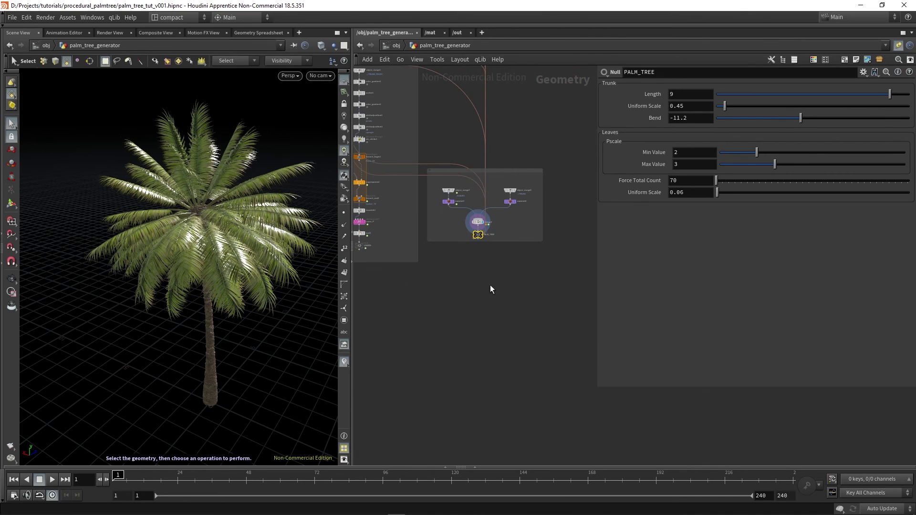
{"action": "middle_click_drag", "start_coordinate": [527, 131], "coordinate": [555, 333]}
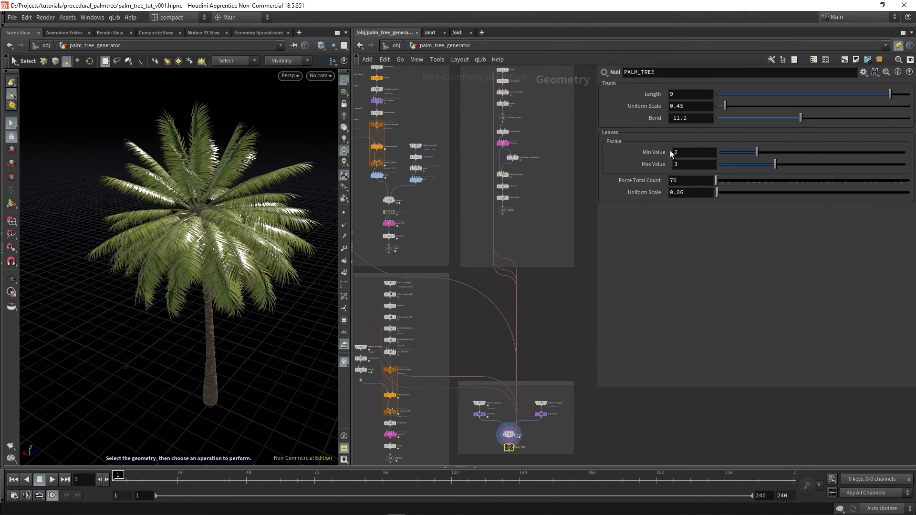
Examine the finished palm tree up close from several angles alongside the network overview
{"action": "scroll", "coordinate": [196, 212], "scroll_direction": "up", "scroll_amount": 3}
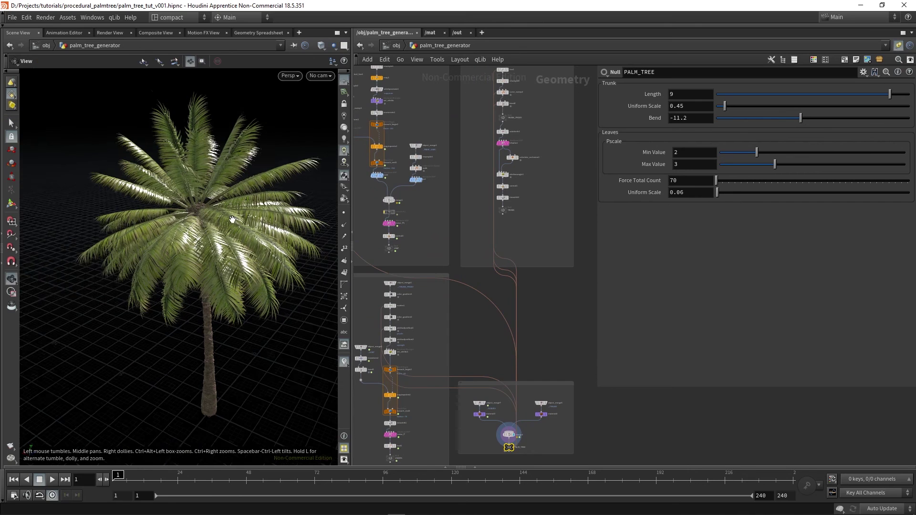
{"action": "middle_click_drag", "start_coordinate": [515, 358], "coordinate": [514, 348]}
{"action": "scroll", "coordinate": [515, 363], "scroll_direction": "up", "scroll_amount": 3}
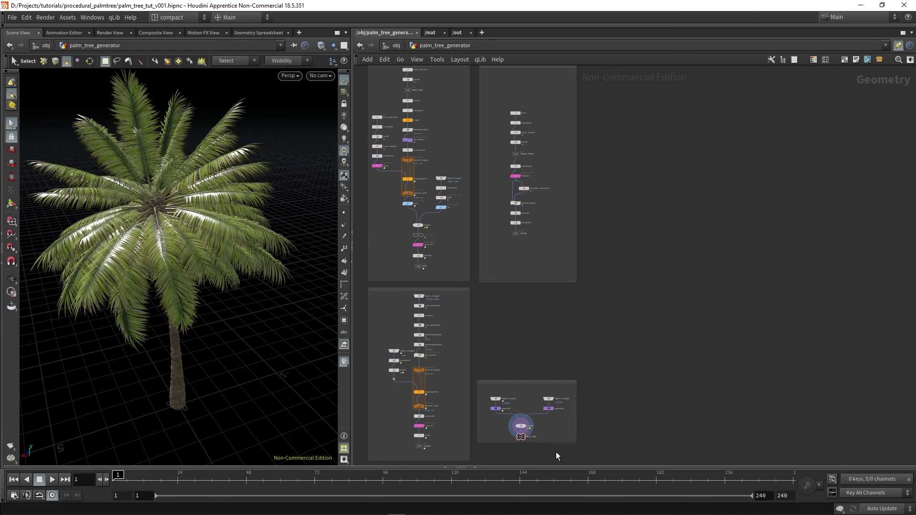
{"action": "key", "text": "Escape"}
{"action": "mouse_move", "coordinate": [161, 226]}
{"action": "left_mouse_down"}
{"action": "mouse_move", "coordinate": [184, 242]}
{"action": "mouse_move", "coordinate": [162, 216]}
{"action": "mouse_move", "coordinate": [174, 225]}
{"action": "left_mouse_up"}
{"action": "key", "text": "s"}
{"action": "key", "text": "Escape"}
{"action": "key", "text": "s"}
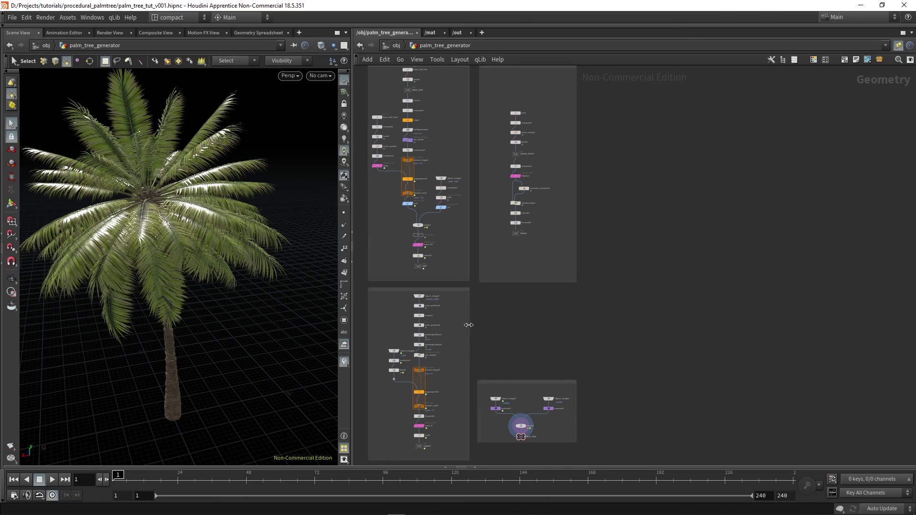
Look over the LEAF and trunk groups at the start of the network
{"action": "middle_click_drag", "start_coordinate": [463, 256], "coordinate": [490, 300]}
{"action": "scroll", "coordinate": [471, 254], "scroll_direction": "up", "scroll_amount": 1}
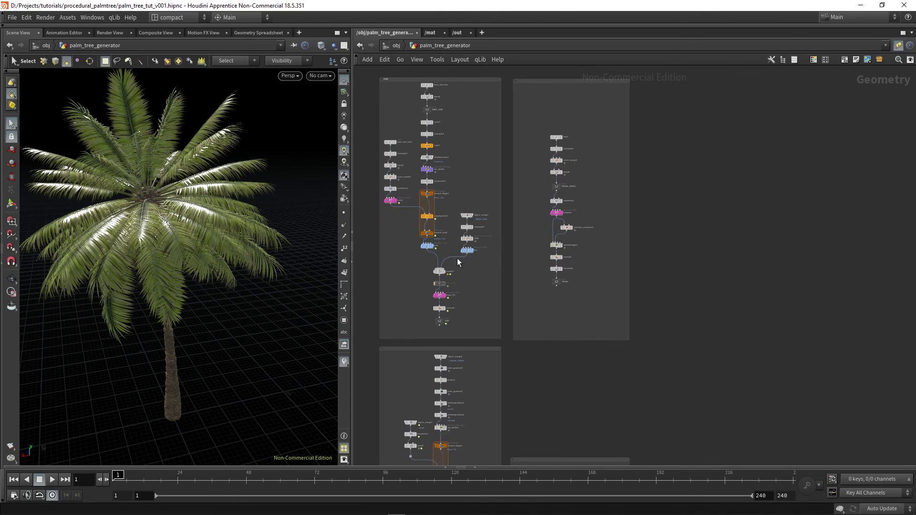
{"action": "scroll", "coordinate": [457, 259], "scroll_direction": "up", "scroll_amount": 3}
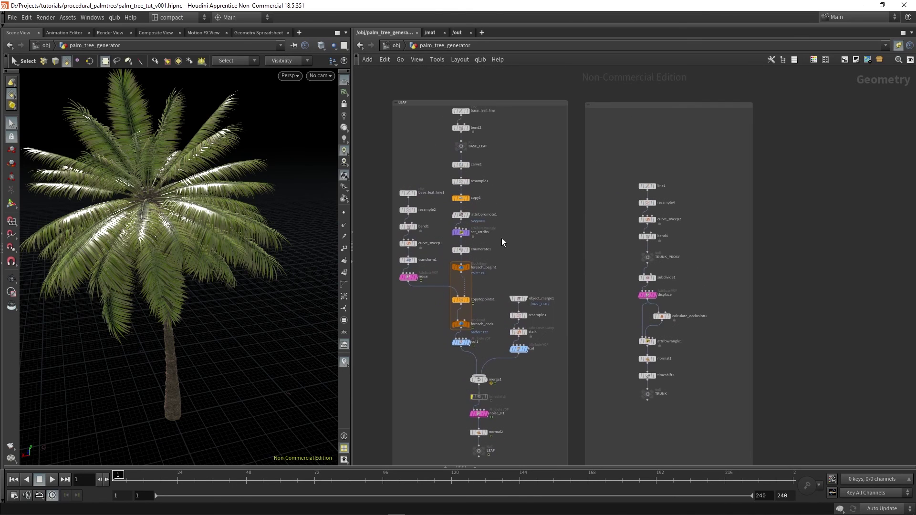